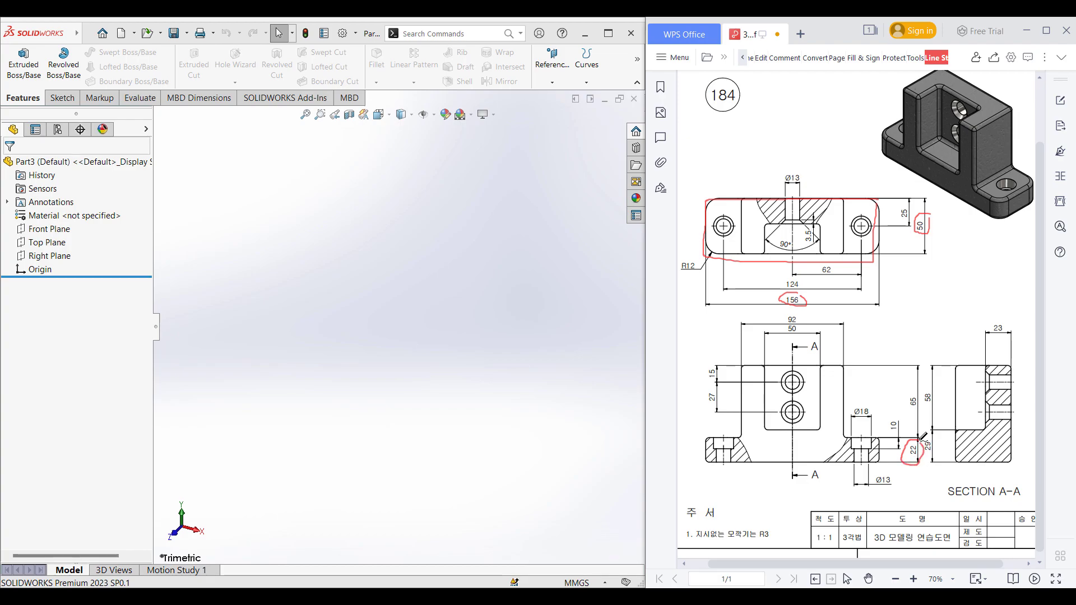
Step: Clear the base markup and temporarily mark the upper block's outline and its 92, 50 and 65 dimensions on the drawing
key("ctrl+z")
key("ctrl+z")
mouse_move(847, 198)
left_mouse_down()
mouse_move(840, 248)
mouse_move(753, 249)
mouse_move(747, 203)
mouse_move(841, 201)
left_mouse_up()
mouse_move(802, 311)
left_mouse_down()
mouse_move(779, 317)
mouse_move(800, 309)
left_mouse_up()
mouse_move(925, 215)
left_mouse_down()
mouse_move(908, 226)
mouse_move(934, 225)
left_mouse_up()
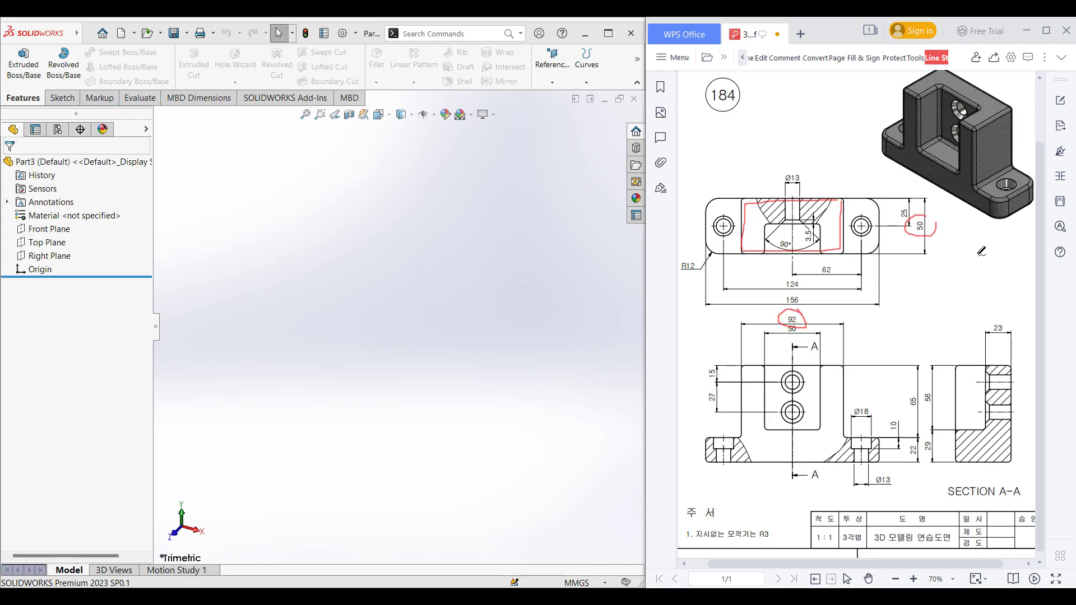
mouse_move(924, 390)
left_mouse_down()
mouse_move(903, 404)
mouse_move(925, 395)
mouse_move(920, 386)
left_mouse_up()
key("ctrl+z")
key("ctrl+z")
key("ctrl+z")
key("ctrl+z")
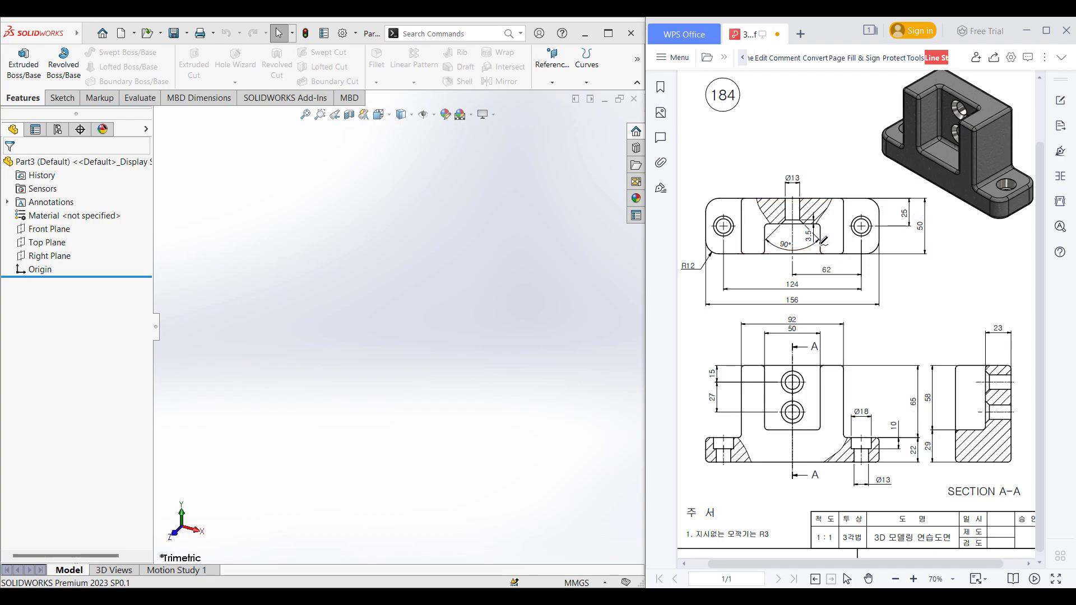
Step: Temporarily mark the pocket outline and its 50, 23 and 58 dimensions on the drawing, and clear the marks
mouse_move(820, 248)
left_mouse_down()
mouse_move(819, 224)
mouse_move(768, 222)
mouse_move(762, 254)
mouse_move(823, 253)
left_mouse_up()
key("ctrl+z")
left_click_drag(793, 246, 795, 230)
mouse_move(925, 219)
left_mouse_down()
mouse_move(912, 225)
mouse_move(925, 217)
left_mouse_up()
mouse_move(1003, 319)
left_mouse_down()
mouse_move(989, 332)
mouse_move(1006, 317)
left_mouse_up()
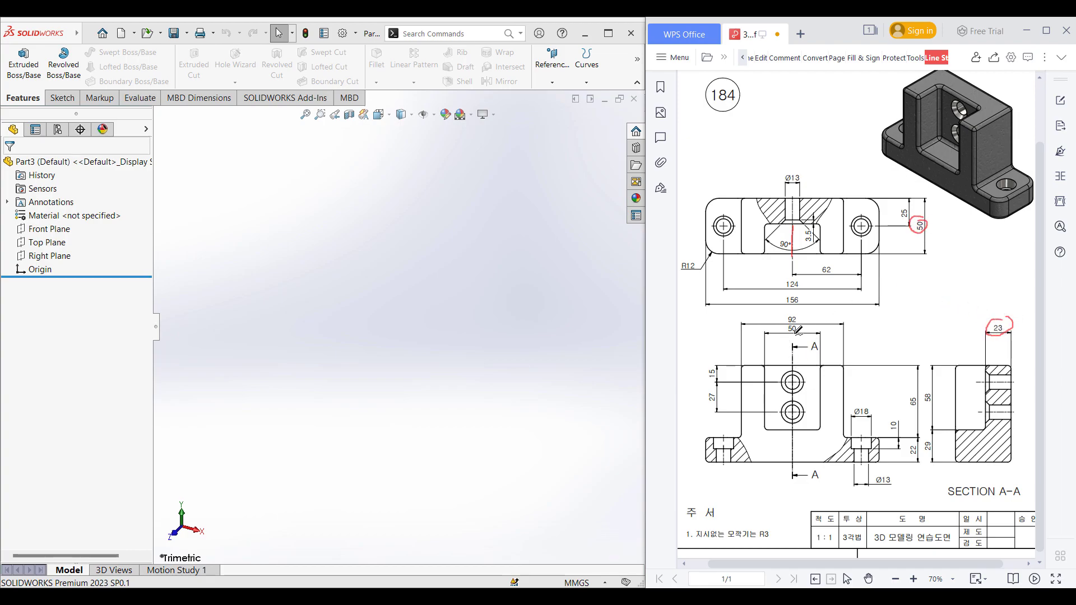
mouse_move(807, 325)
left_mouse_down()
mouse_move(794, 321)
mouse_move(807, 334)
left_mouse_up()
left_click_drag(763, 225, 763, 252)
mouse_move(820, 225)
left_mouse_down()
mouse_move(819, 252)
mouse_move(801, 224)
mouse_move(823, 223)
left_mouse_up()
left_click_drag(763, 250, 840, 250)
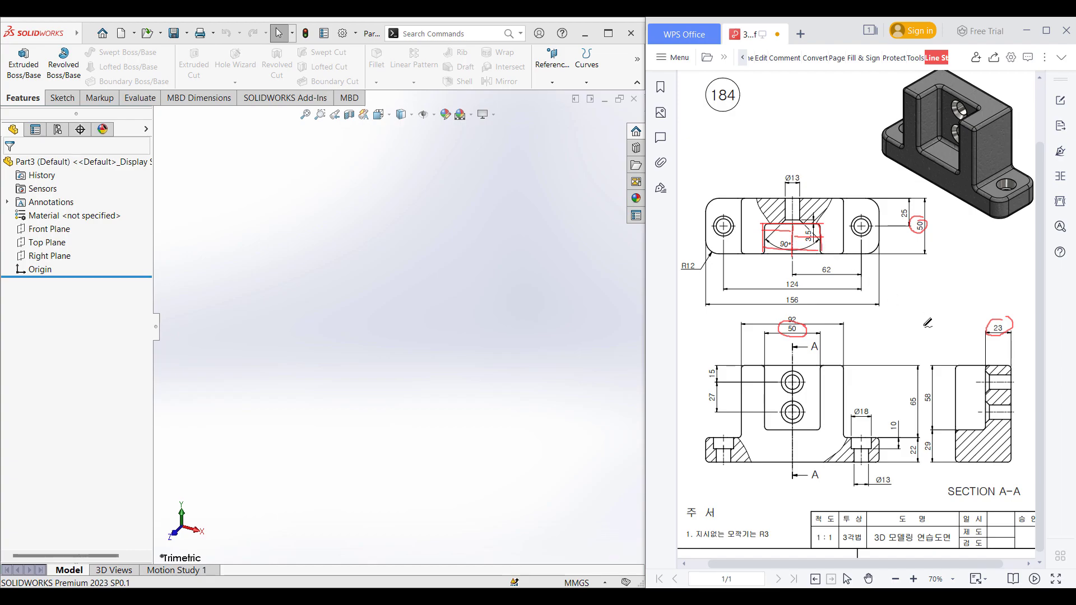
mouse_move(939, 384)
left_mouse_down()
mouse_move(920, 395)
mouse_move(940, 387)
left_mouse_up()
key("ctrl+z")
key("ctrl+z")
key("ctrl+z")
key("ctrl+z")
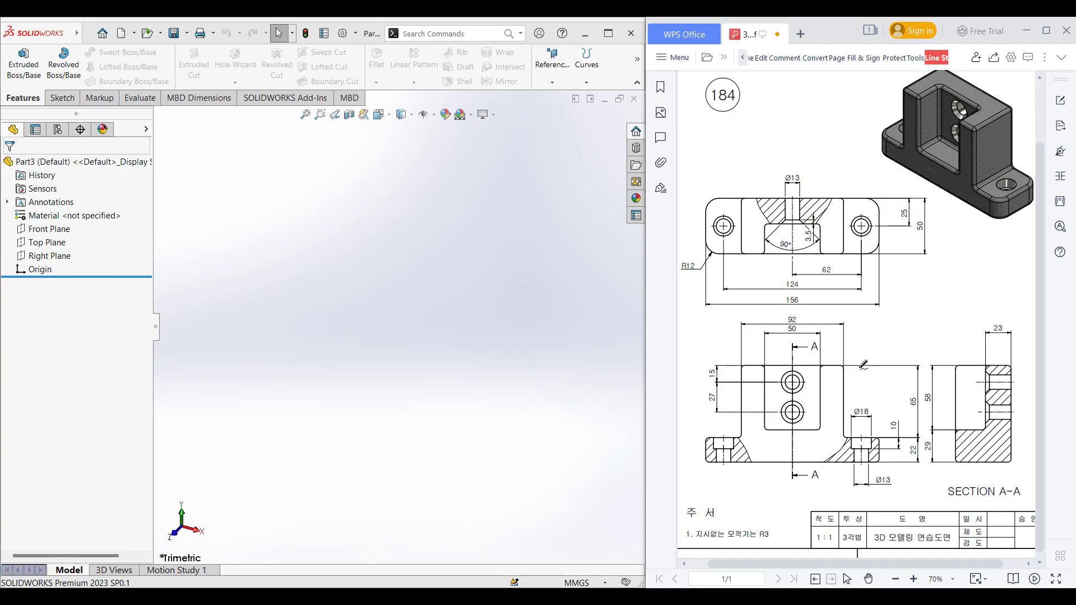
Step: Sketch a center rectangle on the Top Plane, centred on the origin, 156 mm wide and 50 mm deep
right_click(44, 242)
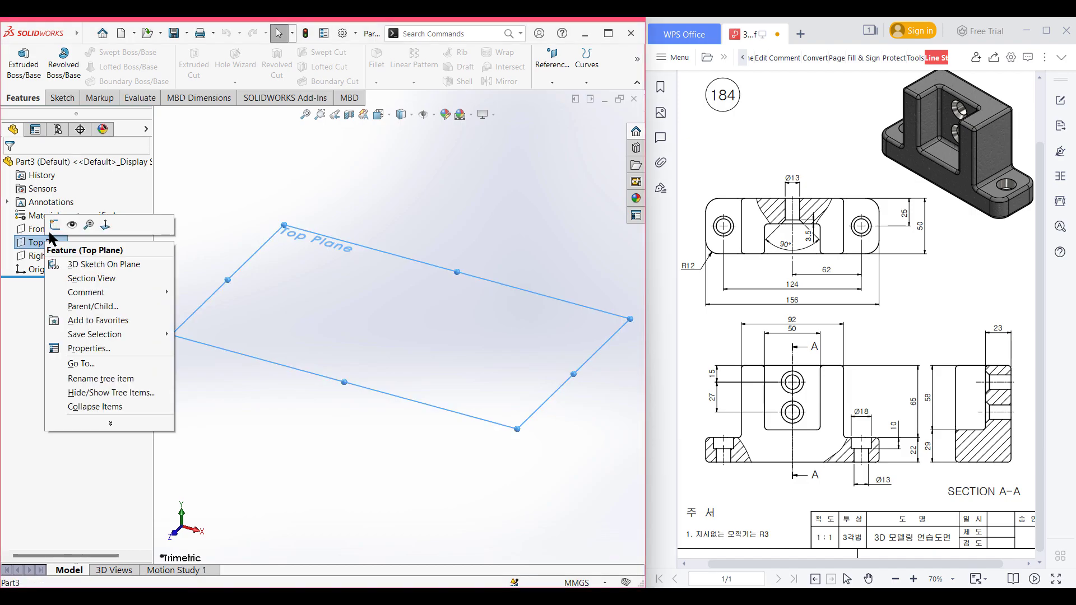
left_click(54, 226)
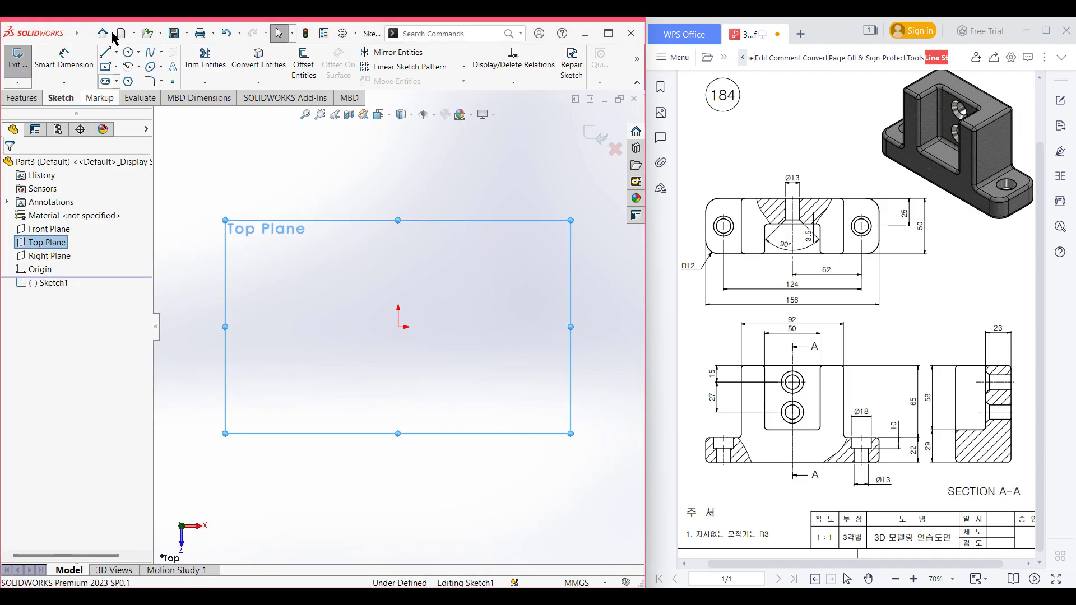
left_click(106, 67)
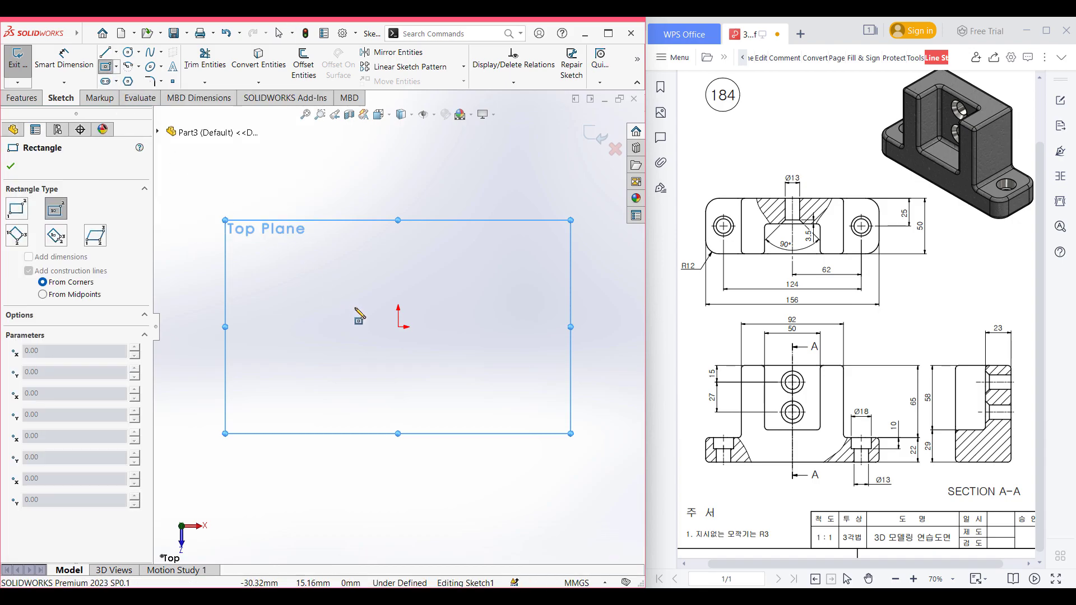
left_click(399, 327)
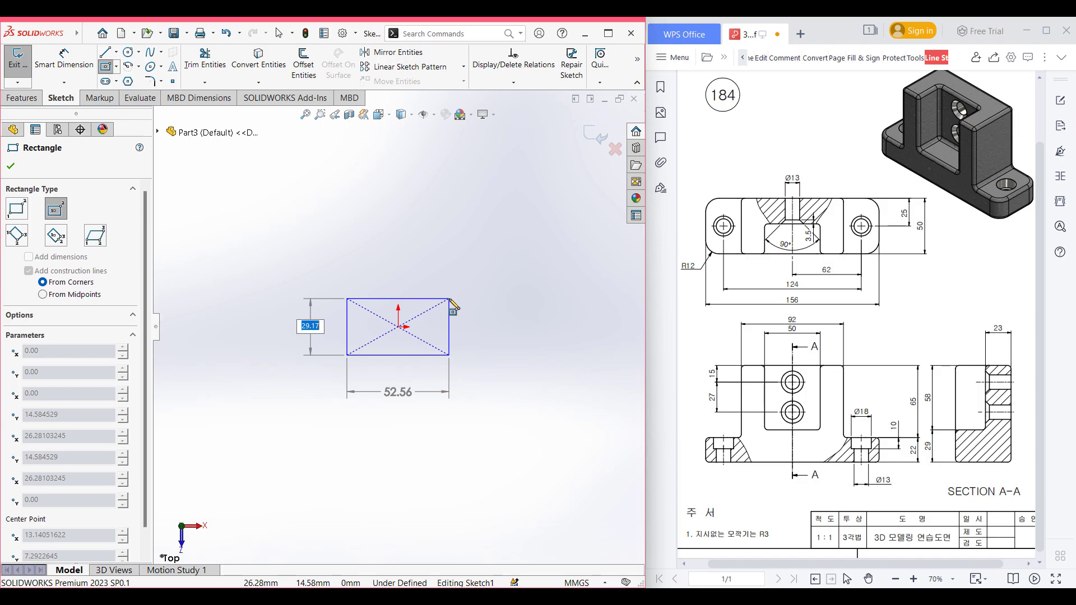
type("50")
key("Tab")
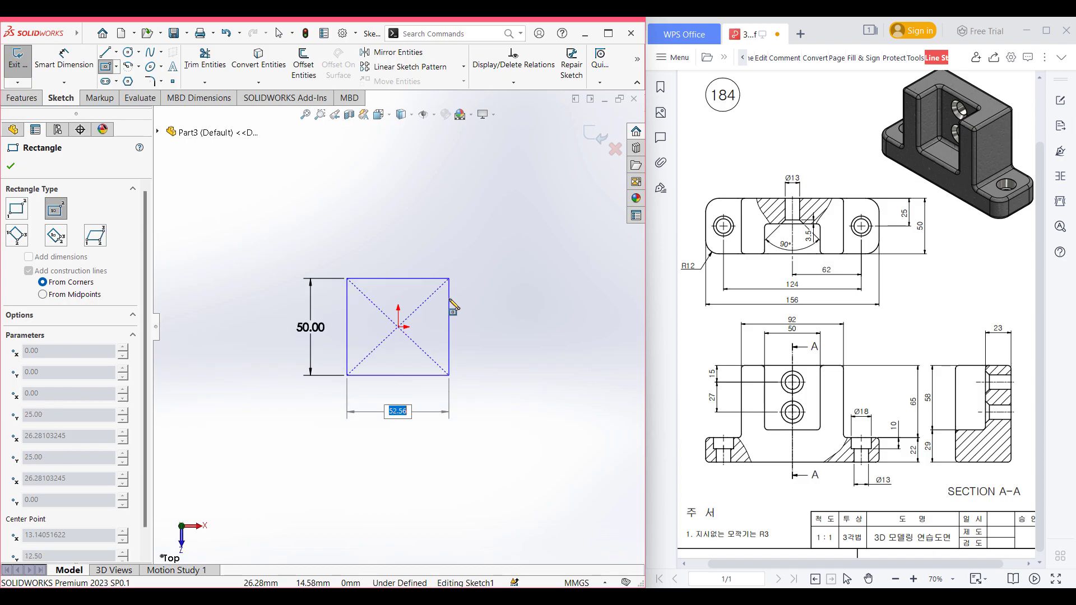
type("156")
key("Return")
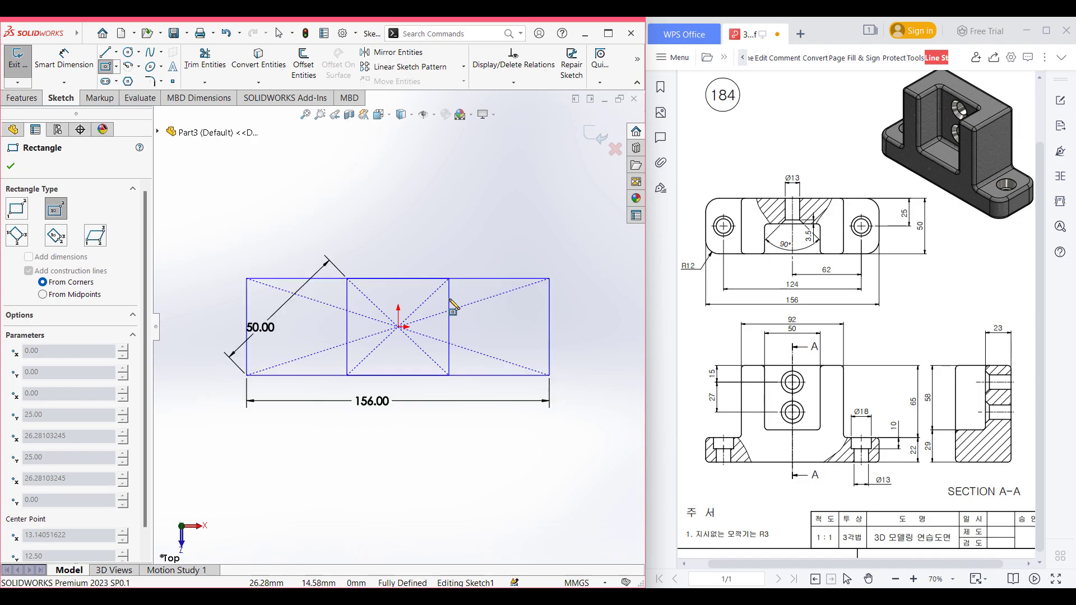
Step: Extrude the base rectangle 22 mm upward
key("ctrl+7")
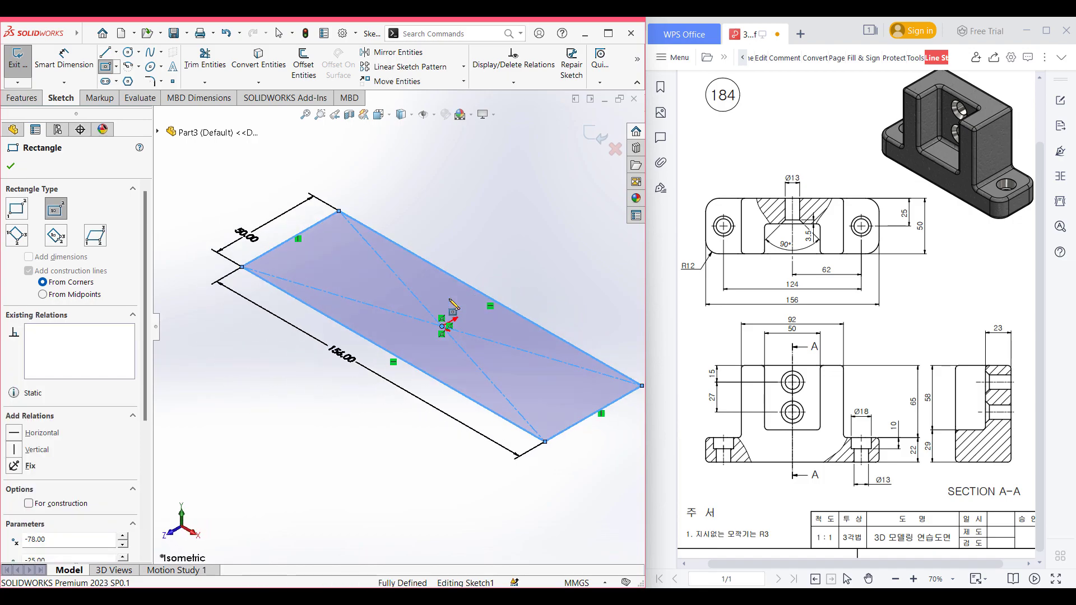
left_click(39, 101)
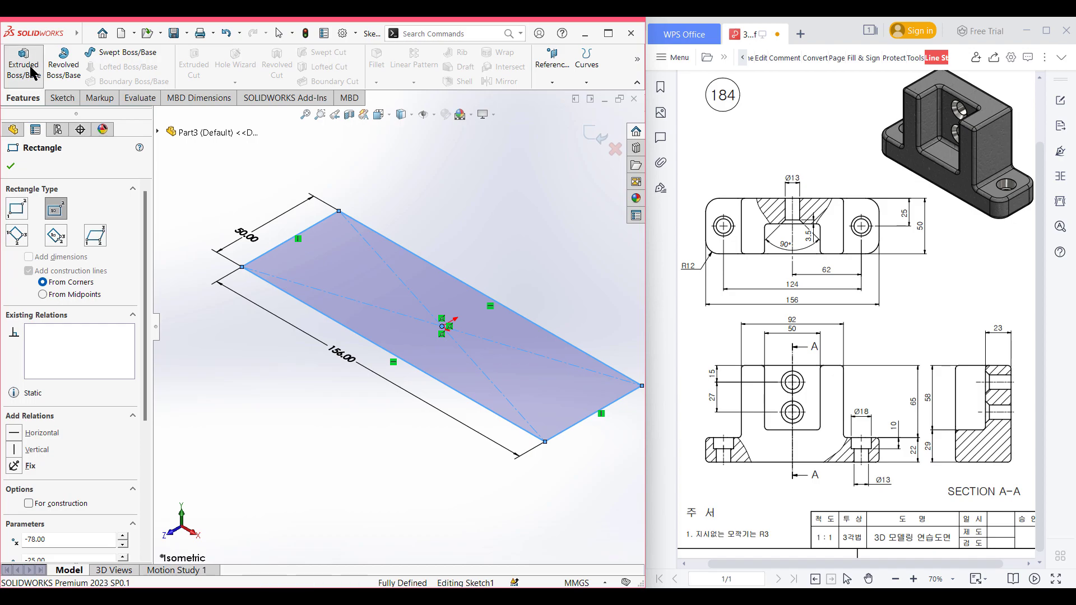
key("Escape")
type("22")
key("Return")
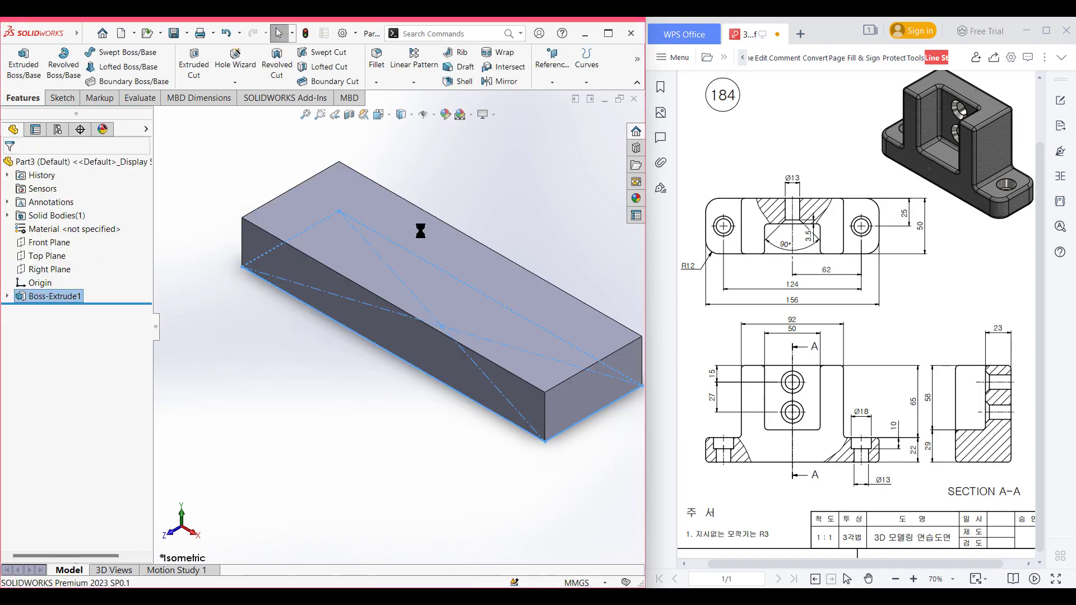
Step: Sketch a center rectangle on the base's top face, centred on the origin, 92 mm wide and 50 mm deep
scroll(452, 234, "down", 2)
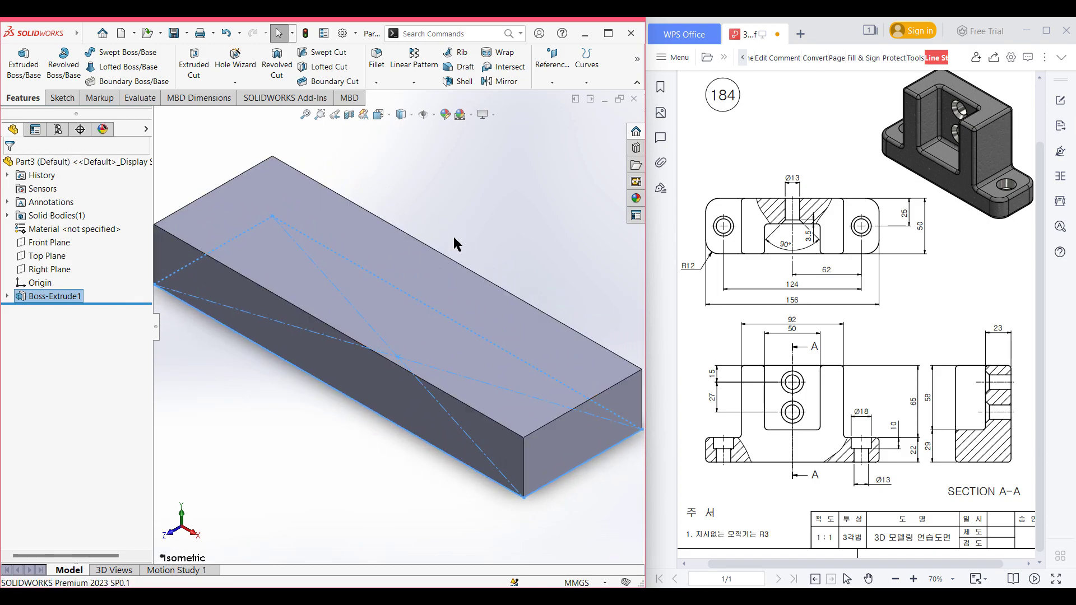
left_click(511, 234)
key("f")
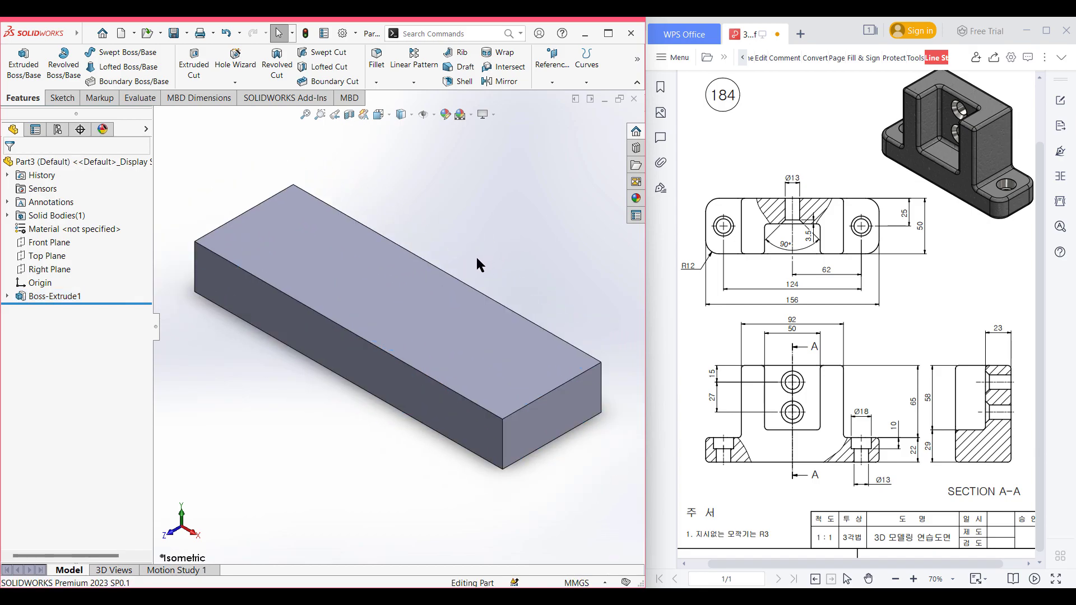
left_click(382, 305)
right_click(391, 317)
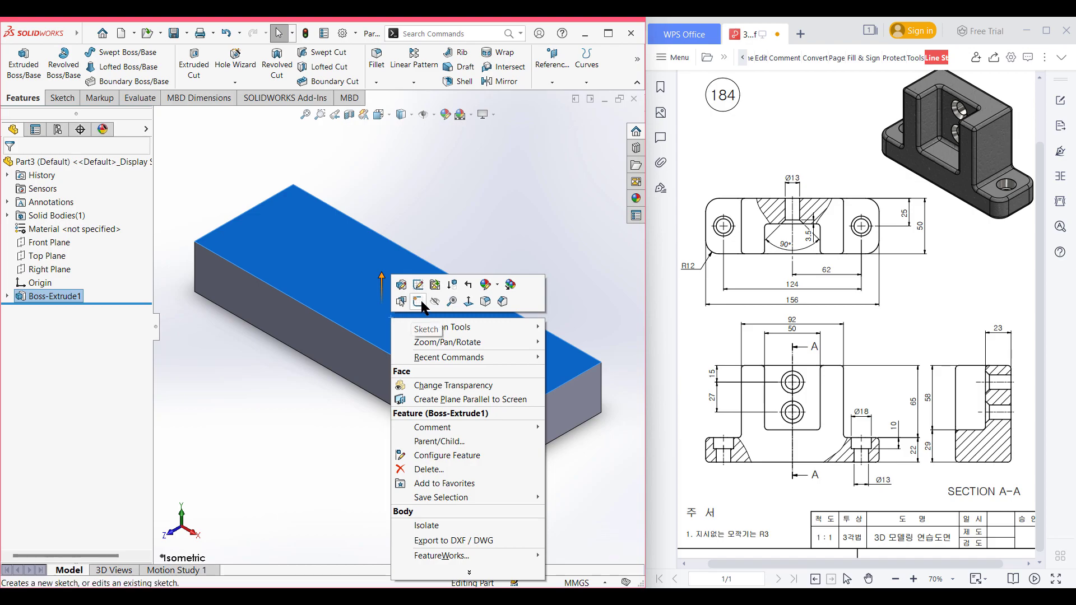
left_click(418, 301)
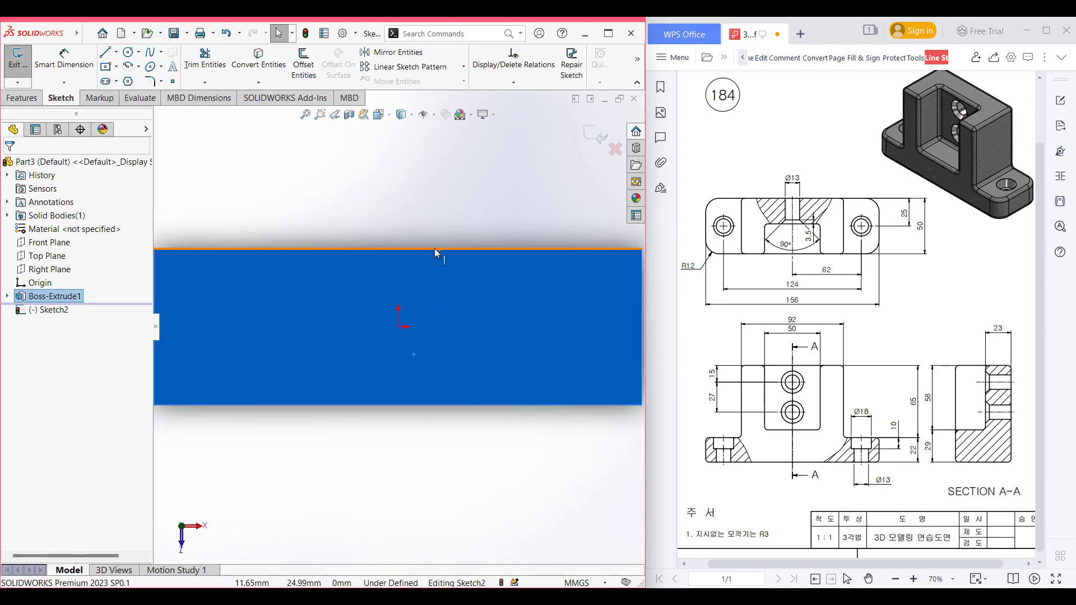
left_click(108, 70)
left_click(388, 348)
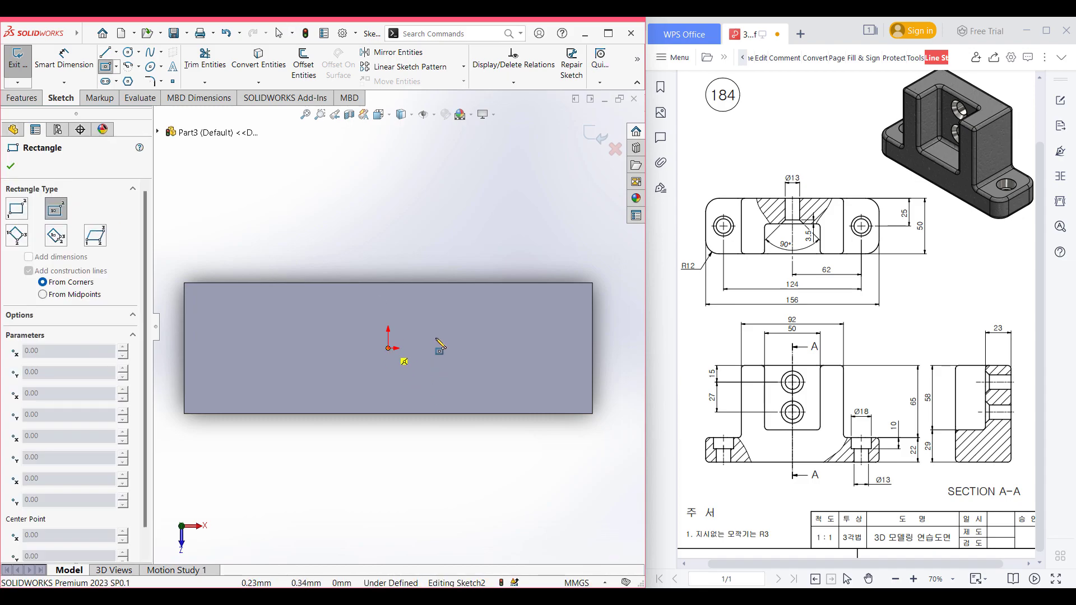
type("50")
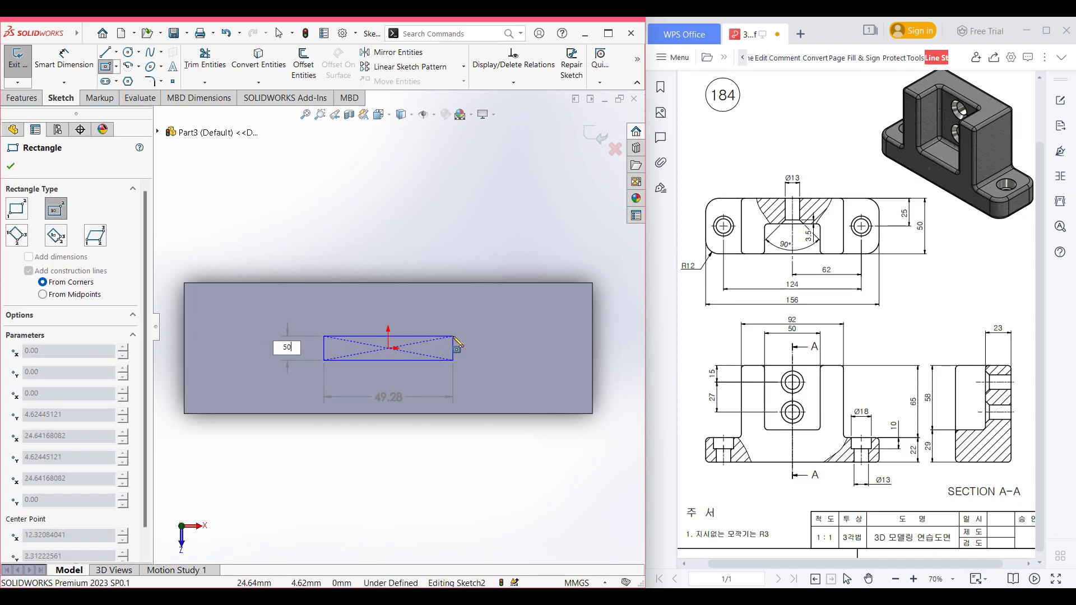
key("Return")
type("92")
key("Return")
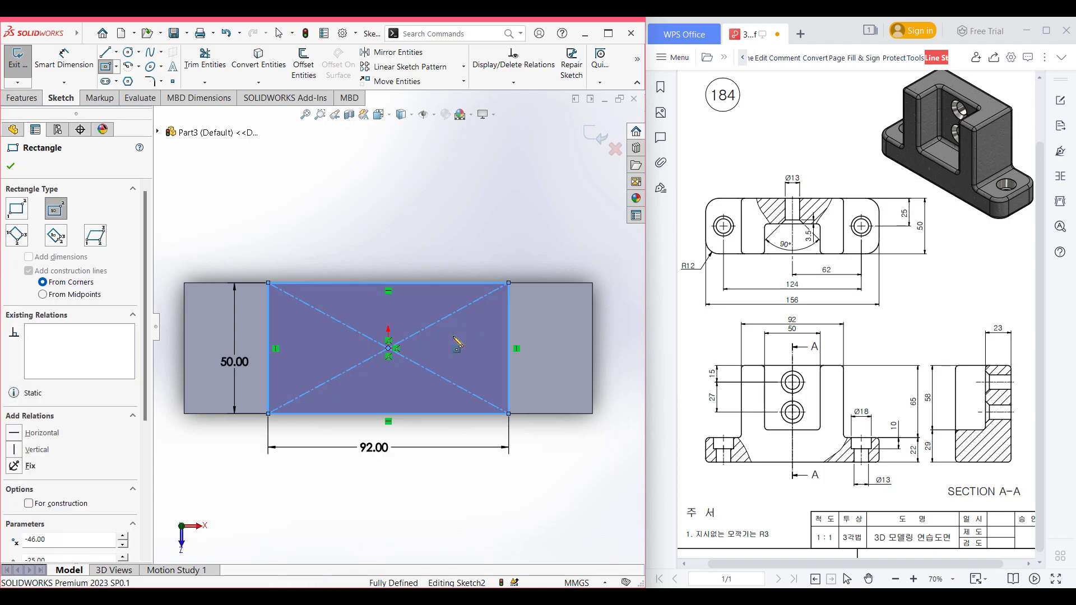
Step: Extrude the 92 mm wide rectangle 65 mm upward, merged with the base
key("ctrl+7")
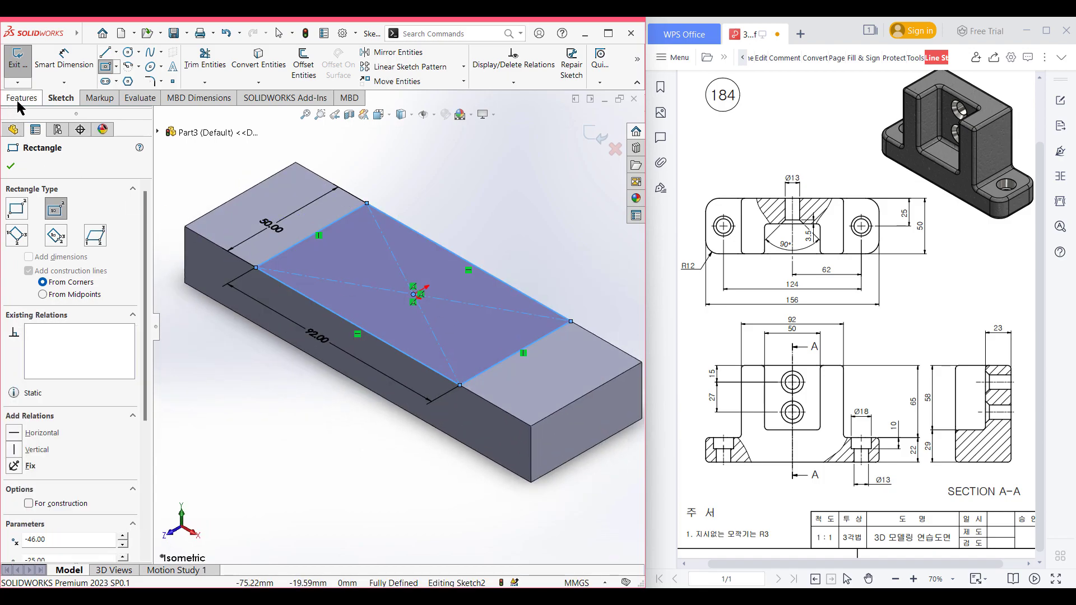
left_click(23, 98)
left_click(23, 67)
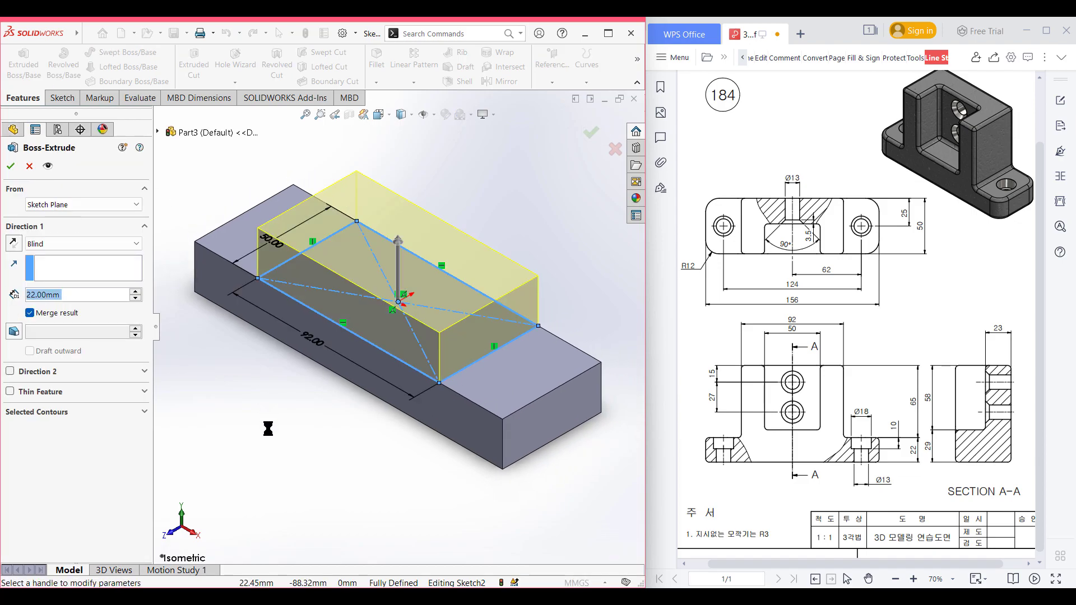
type("65")
key("Return")
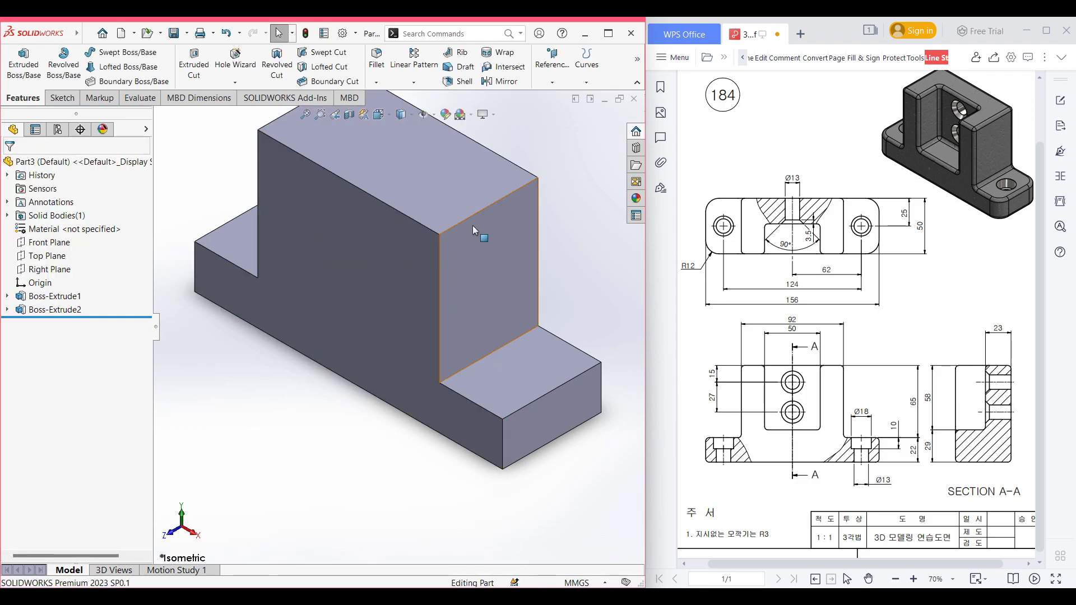
Step: On the block's top face, sketch a vertical centerline from the front edge's midpoint with length 50-23 (27 mm)
right_click(401, 180)
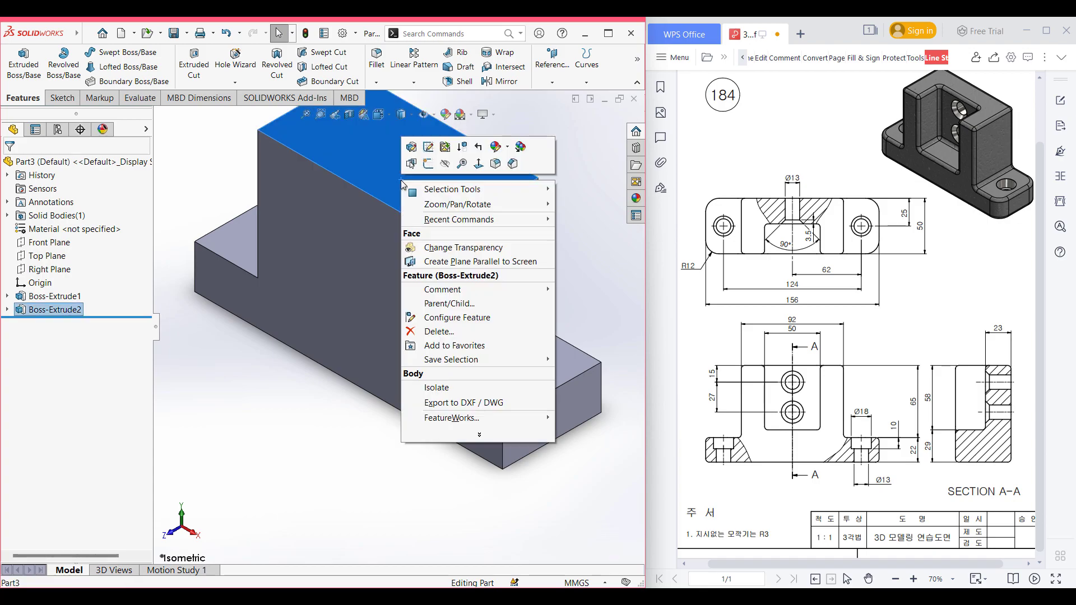
left_click(425, 163)
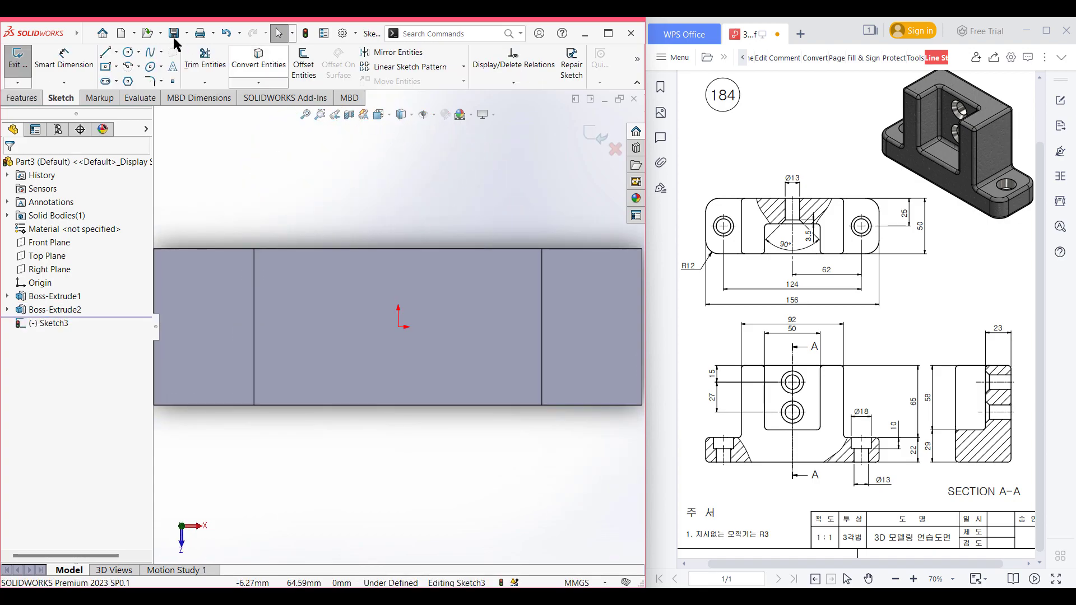
left_click(118, 53)
left_click(135, 78)
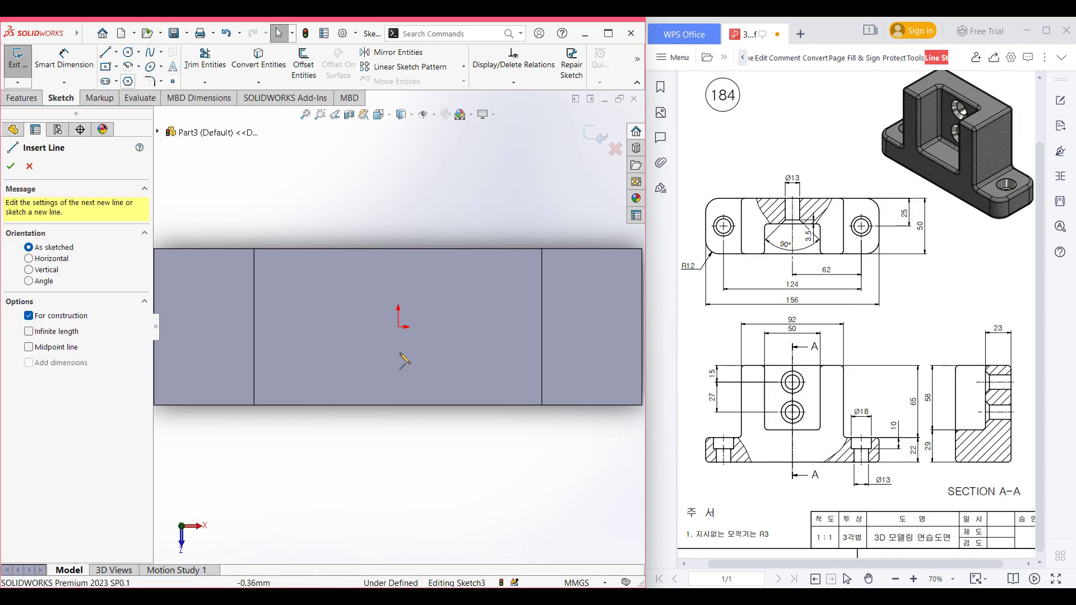
left_click(398, 405)
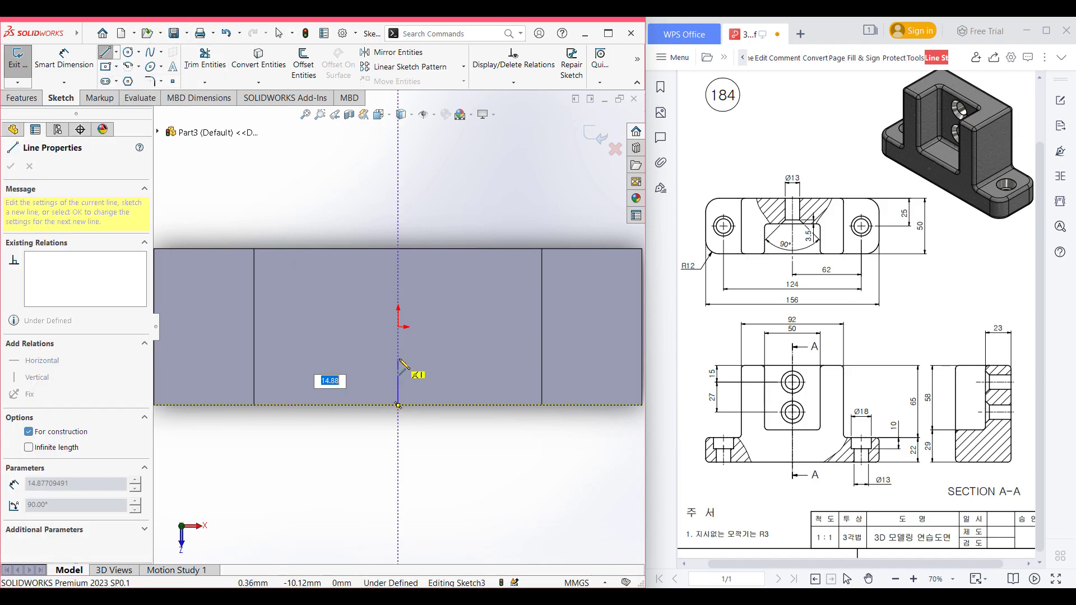
type("5")
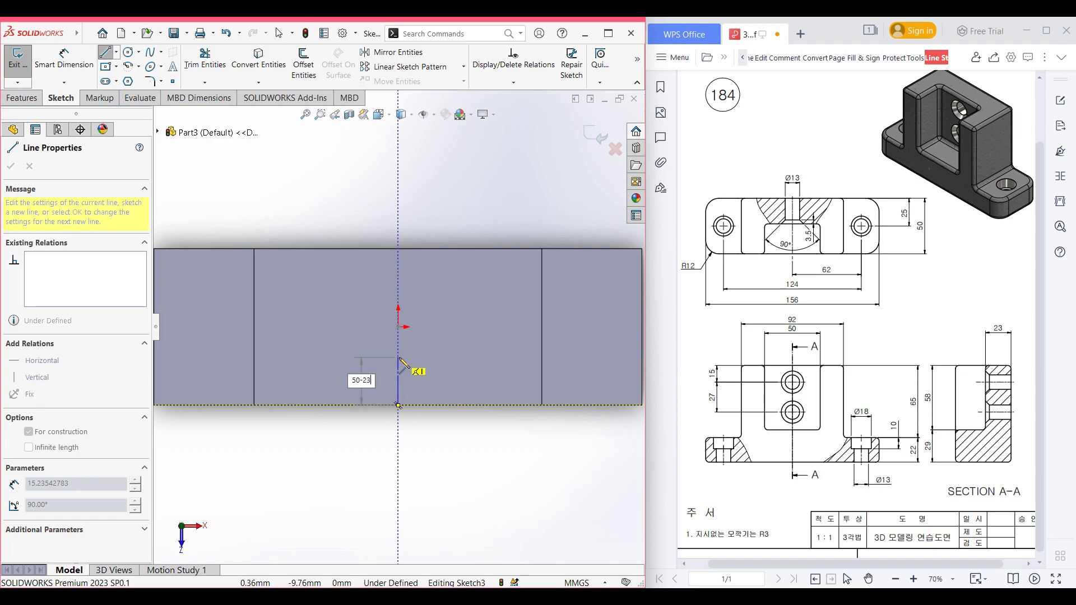
type("0-23")
key("Return")
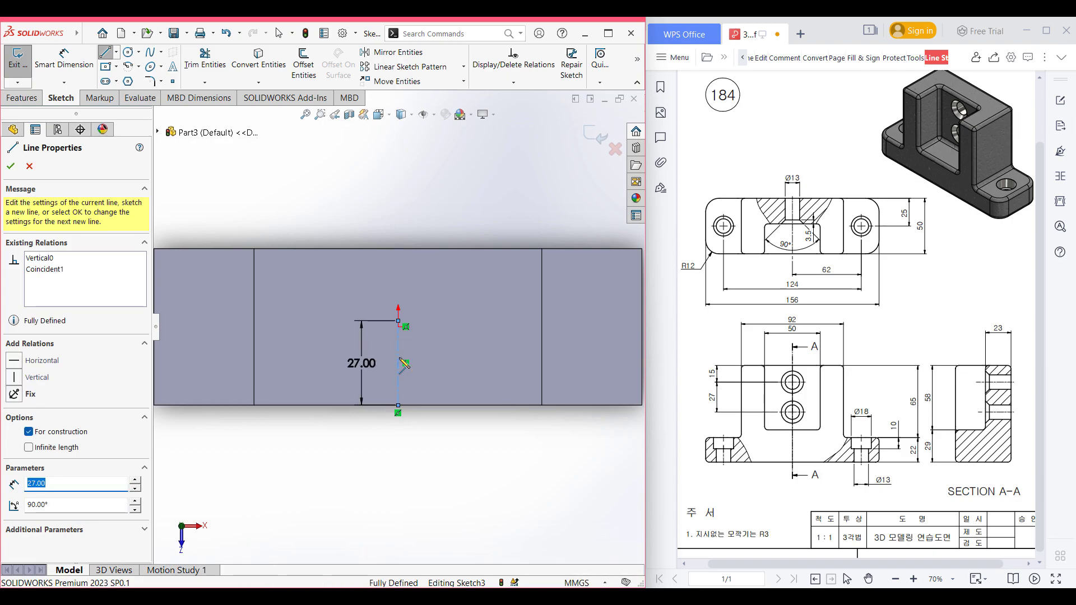
key("Escape")
Step: Offset the centerline bi-directionally by 50/2 (25 mm) with line-capped ends to form the pocket profile
left_click(303, 64)
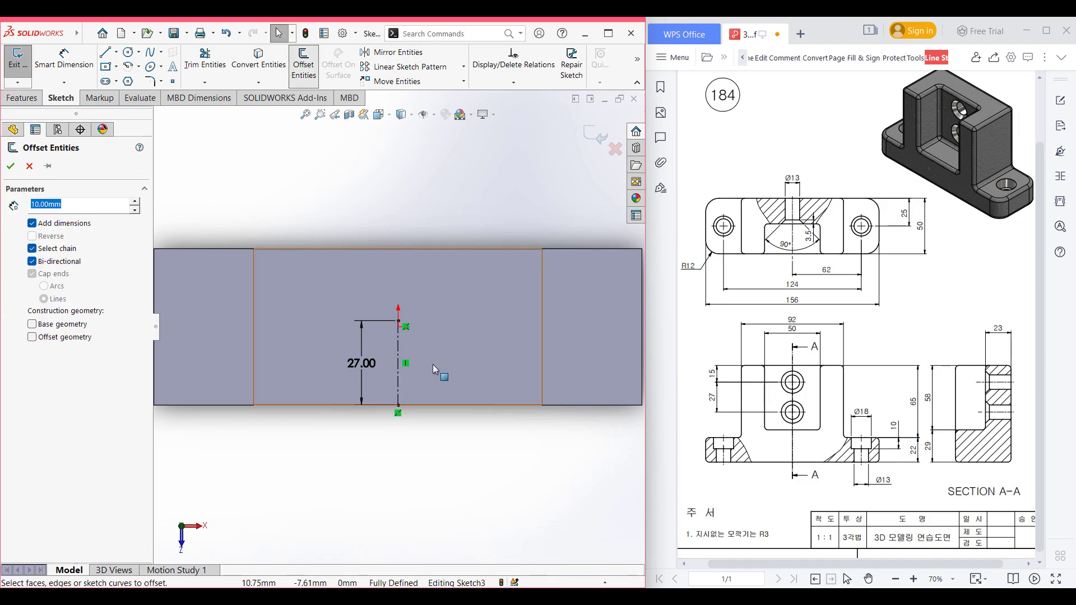
left_click(398, 356)
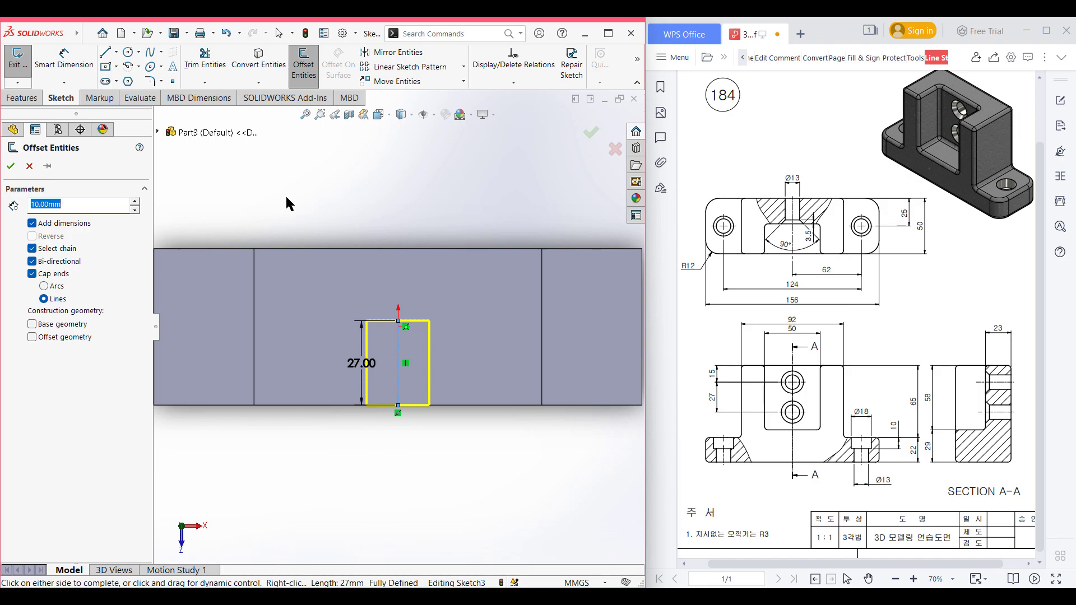
type("5")
type("0/2")
key("Return")
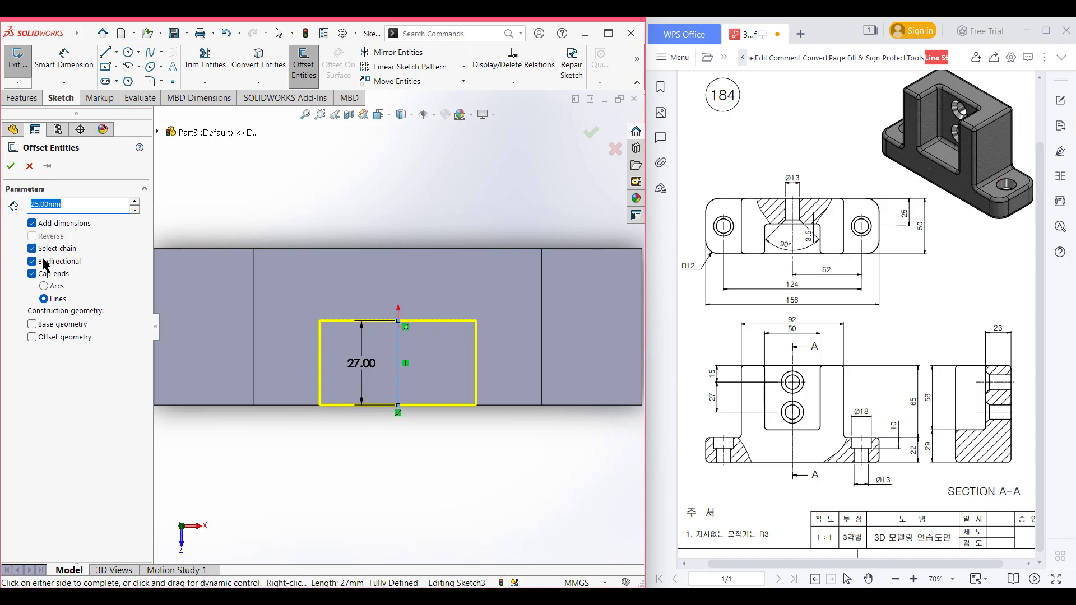
left_click(10, 166)
Step: Cut the 50 mm wide pocket profile 58 mm deep into the upper block with Extruded Cut
key("ctrl+7")
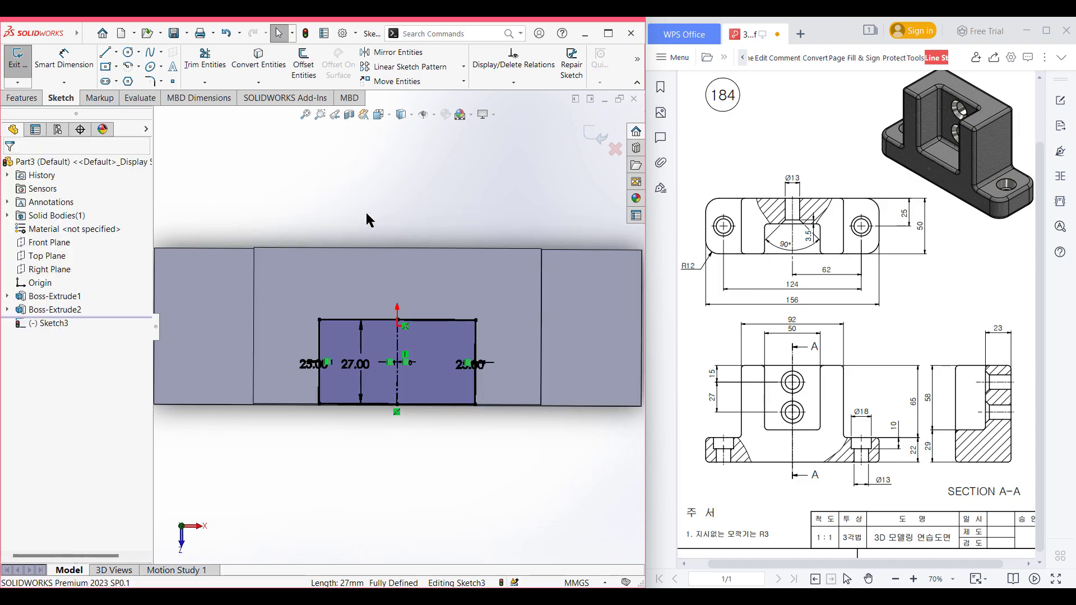
left_click(22, 99)
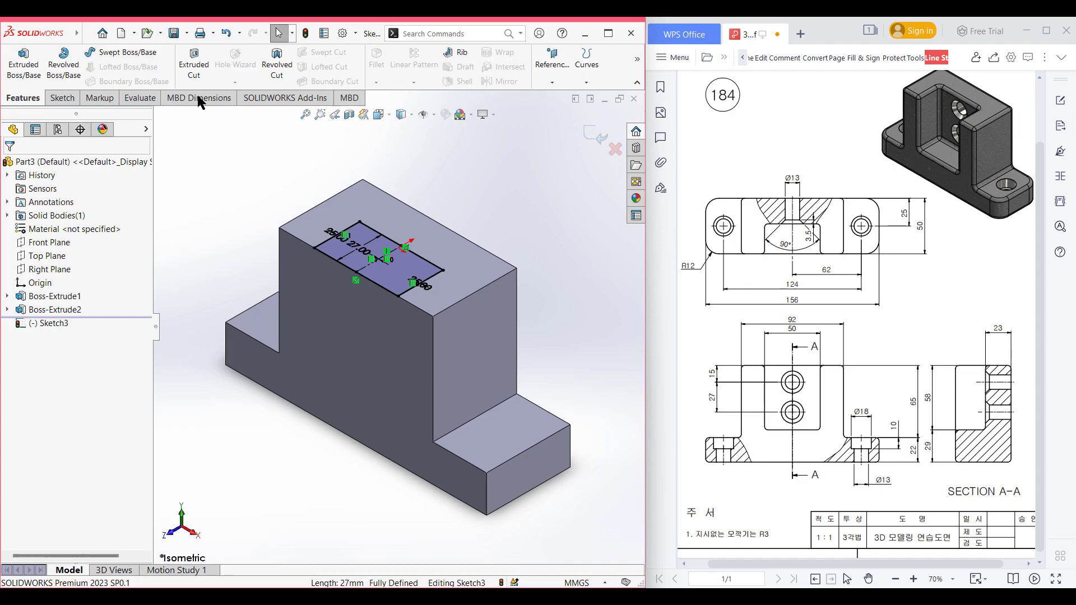
left_click(194, 64)
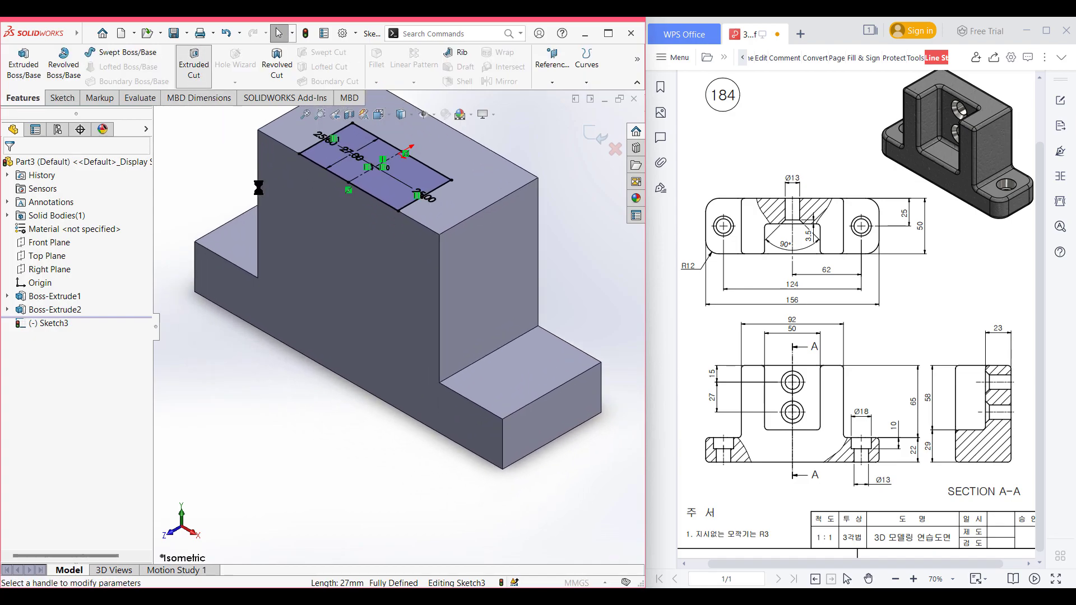
key("Return")
left_click(289, 446)
key("ctrl+7")
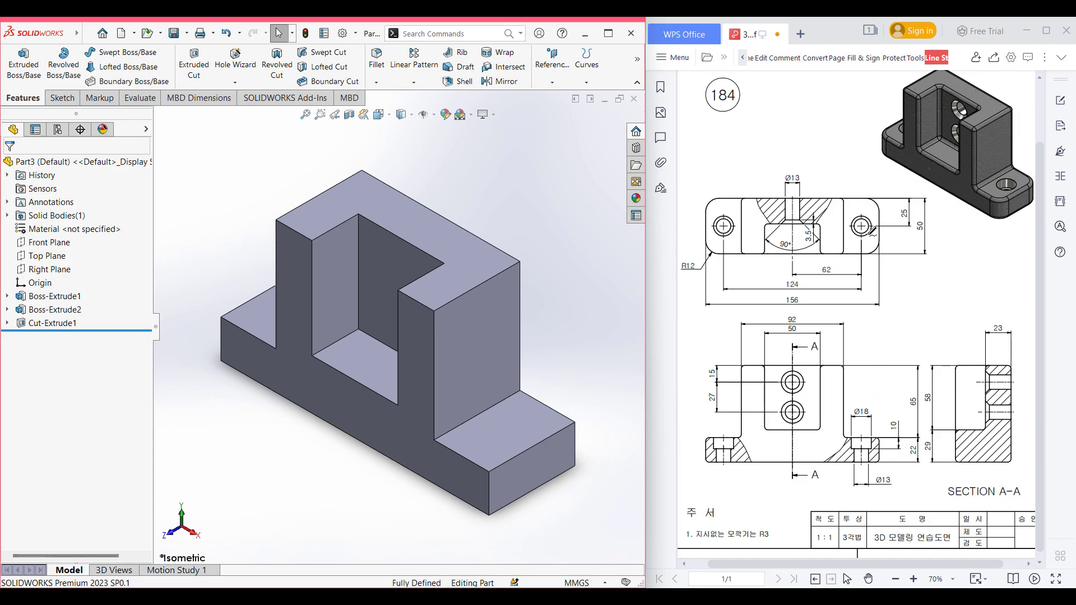
Step: Examine the drawing's two counterbored base holes for their diameters, counterbore depth and symmetry about the centre axis
mouse_move(873, 223)
left_mouse_down()
mouse_move(862, 214)
mouse_move(856, 234)
mouse_move(872, 220)
left_mouse_up()
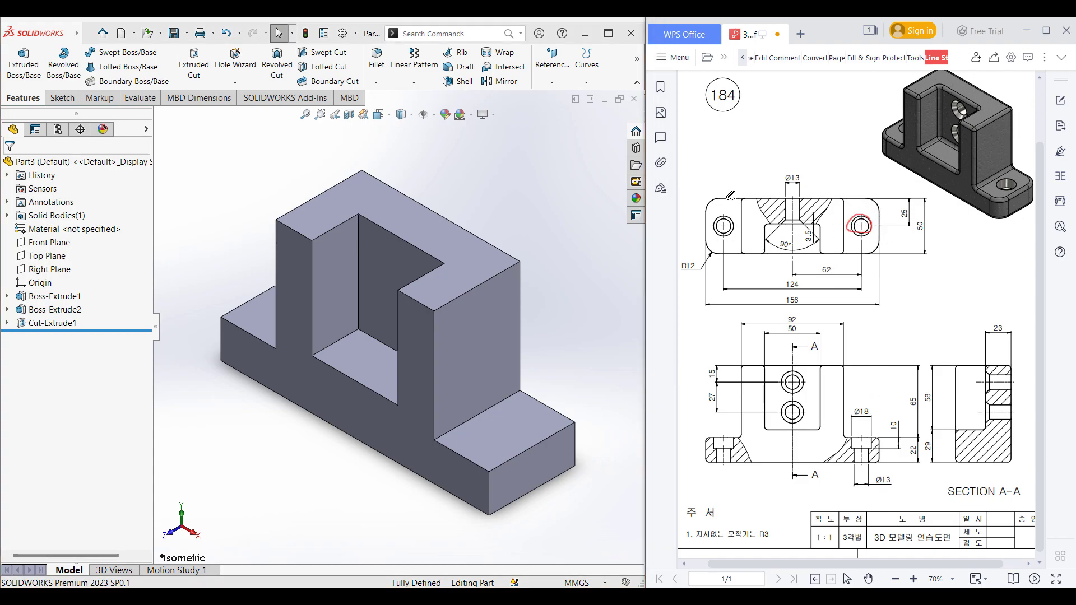
mouse_move(729, 217)
left_mouse_down()
mouse_move(721, 226)
mouse_move(729, 212)
mouse_move(713, 219)
mouse_move(736, 223)
left_mouse_up()
mouse_move(873, 434)
left_mouse_down()
mouse_move(849, 436)
mouse_move(873, 436)
mouse_move(849, 403)
mouse_move(866, 420)
mouse_move(870, 407)
mouse_move(903, 427)
mouse_move(895, 415)
mouse_move(875, 445)
left_mouse_up()
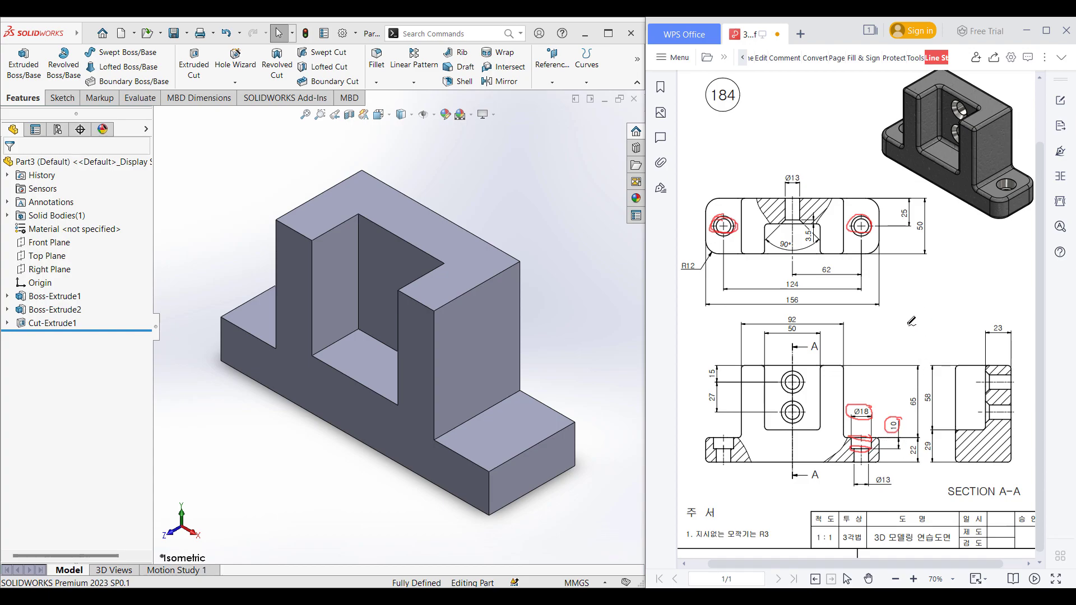
mouse_move(888, 475)
left_mouse_down()
mouse_move(868, 486)
mouse_move(893, 472)
mouse_move(852, 474)
left_mouse_up()
left_click_drag(793, 344, 803, 480)
mouse_move(722, 430)
left_mouse_down()
mouse_move(734, 463)
mouse_move(727, 424)
left_mouse_up()
key("ctrl+z")
key("ctrl+z")
key("ctrl+z")
key("ctrl+z")
key("ctrl+z")
key("ctrl+z")
key("ctrl+z")
key("ctrl+z")
key("ctrl+z")
key("ctrl+z")
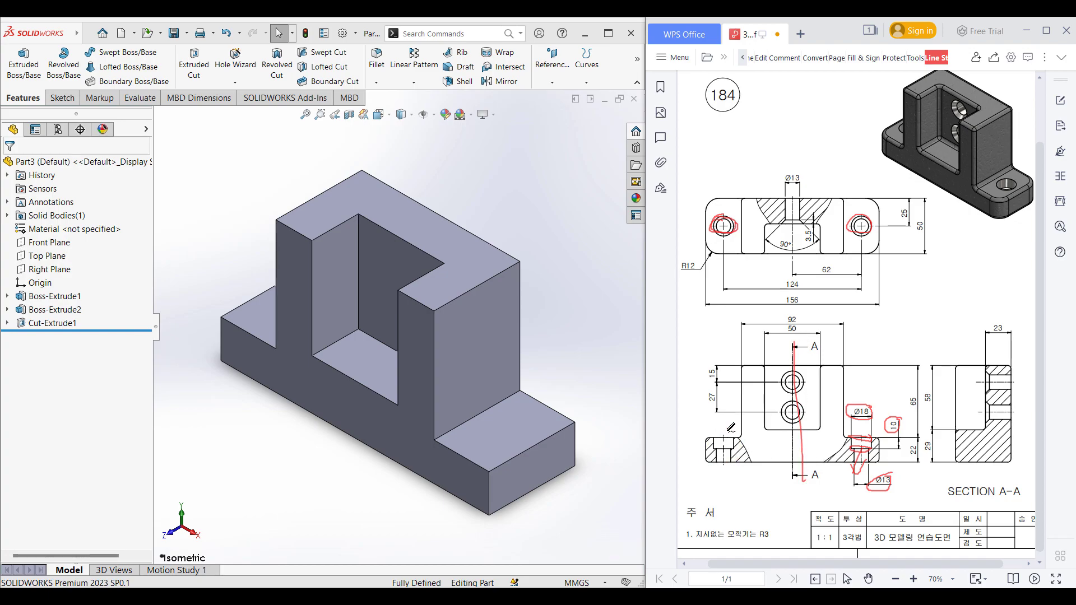
Step: Select the top face of the base's right ledge and examine the drawing's locating dimensions for its hole
left_click(496, 434)
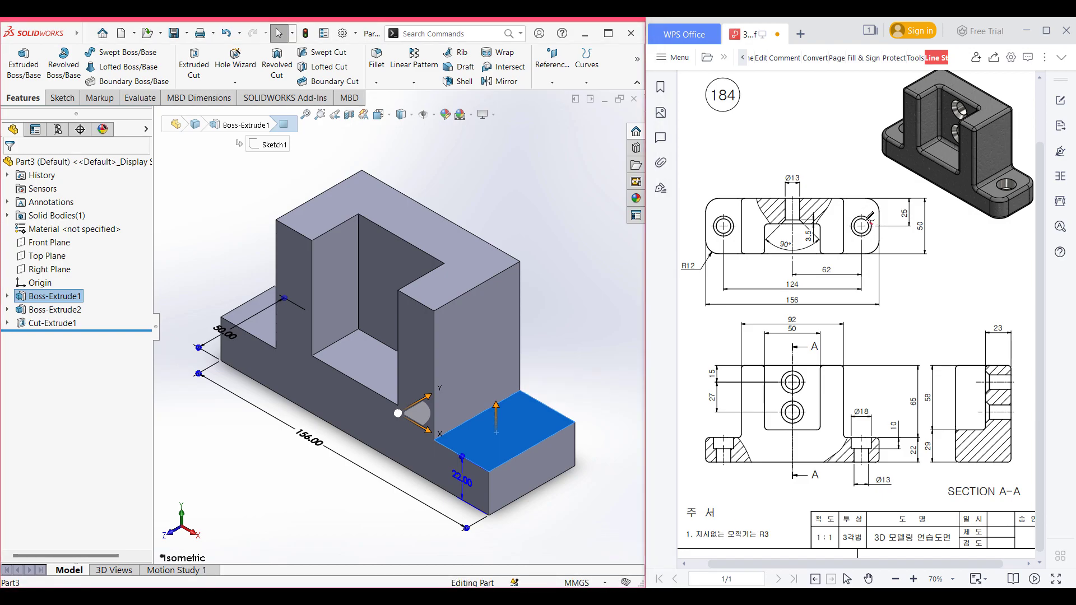
mouse_move(851, 225)
left_mouse_down()
mouse_move(912, 207)
mouse_move(871, 197)
left_mouse_up()
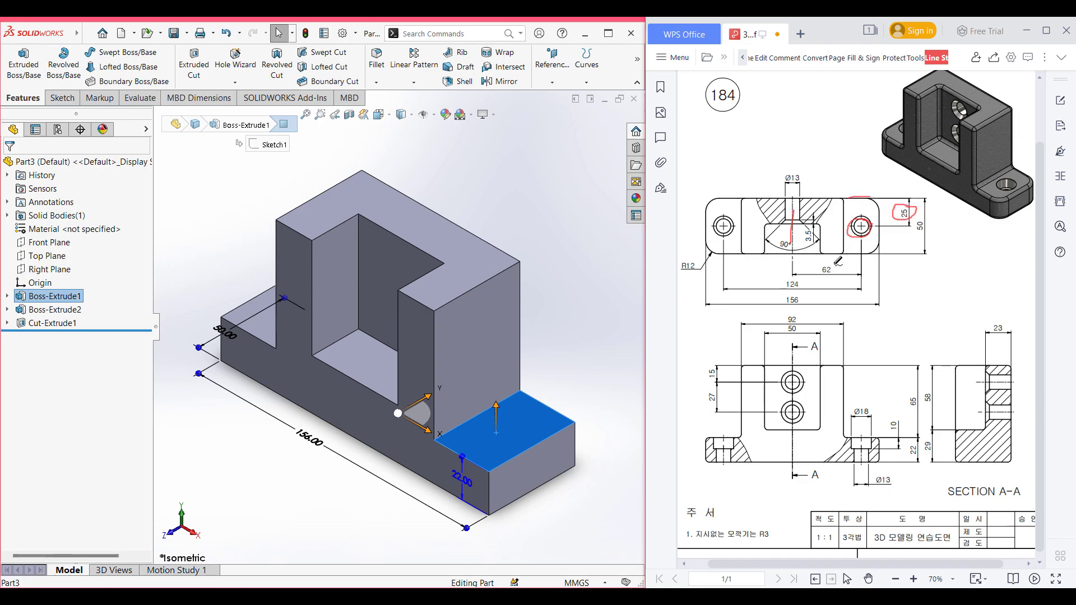
left_click_drag(822, 259, 844, 259)
key("ctrl+z")
key("ctrl+z")
key("ctrl+z")
key("ctrl+z")
key("ctrl+z")
Step: Sketch an 18 mm diameter circle on the top face of the base's right ledge
right_click(529, 439)
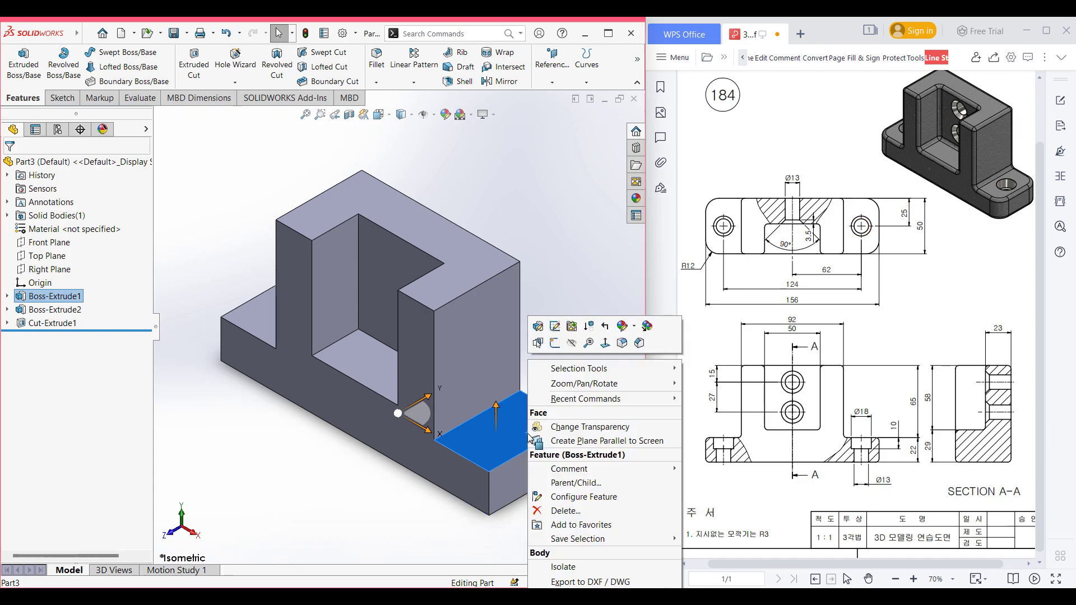
left_click(554, 339)
scroll(554, 443, "up", 1)
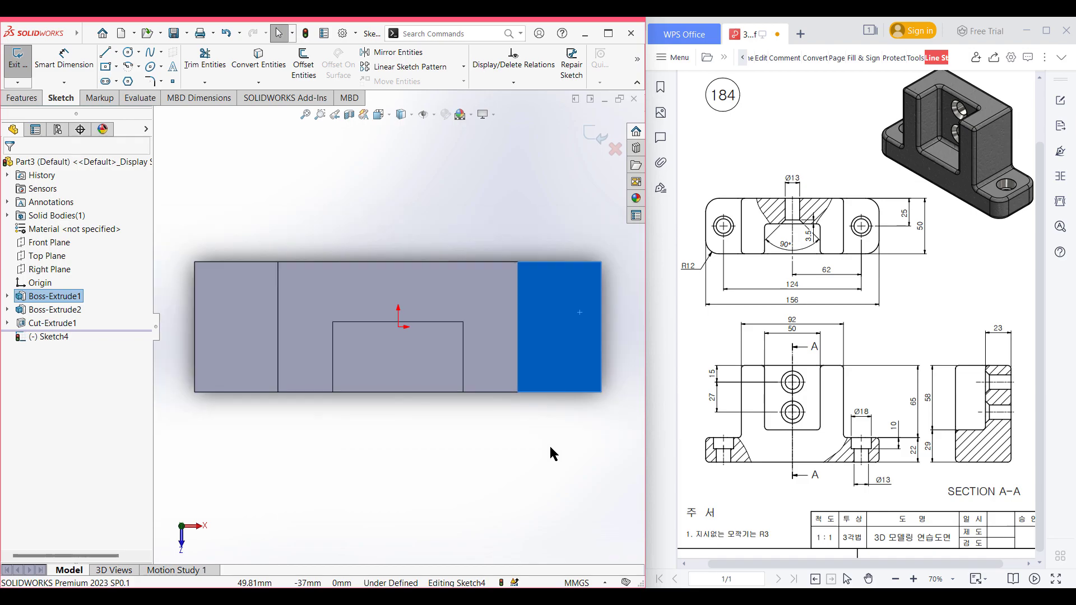
left_click(524, 462)
left_click(128, 52)
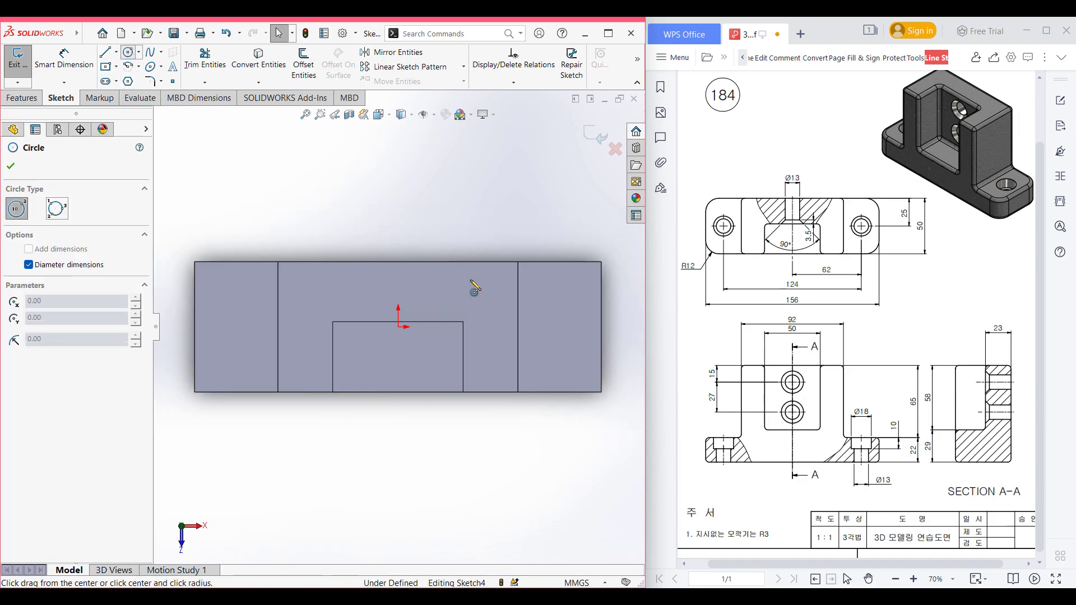
left_click(557, 326)
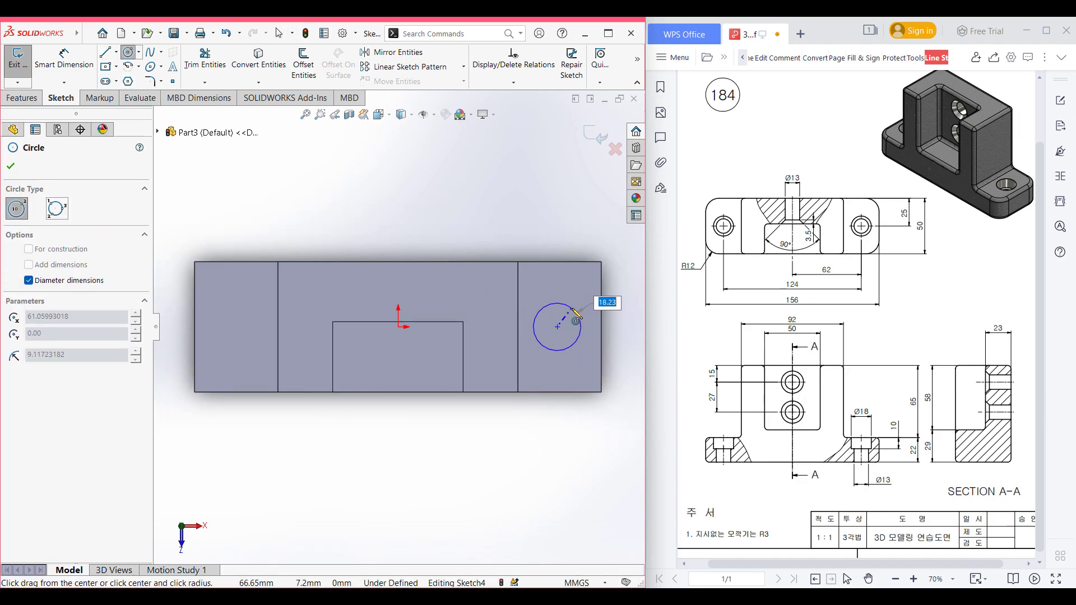
type("18")
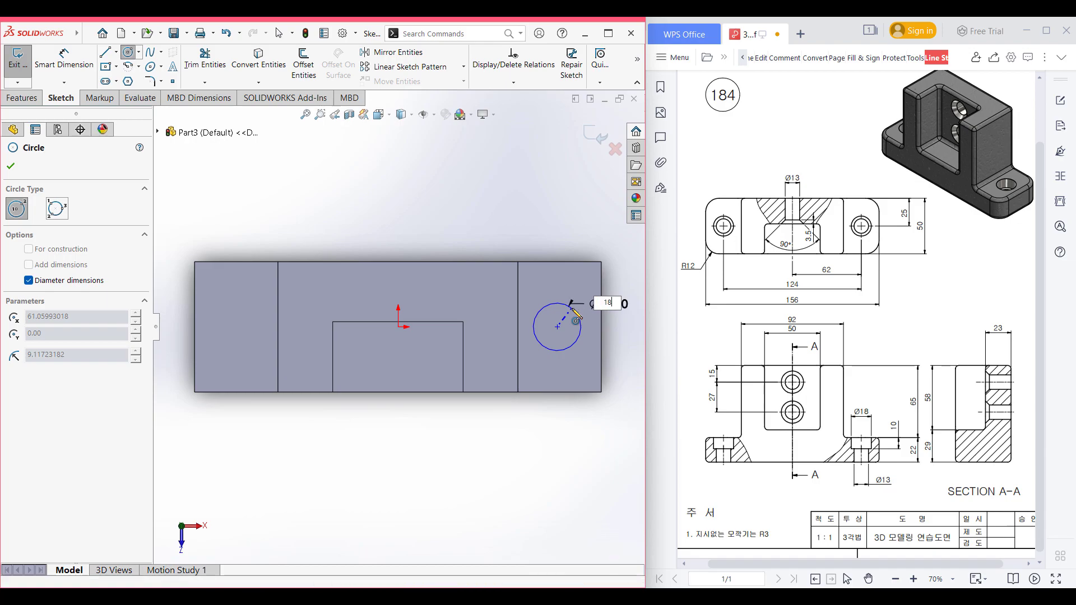
key("Return")
left_click(63, 61)
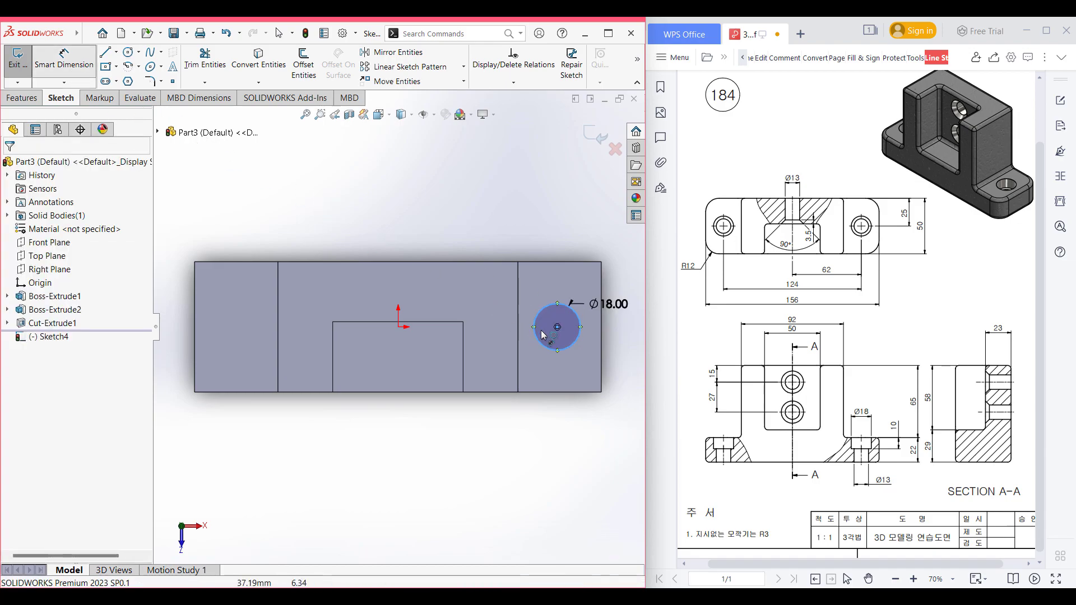
left_click(557, 287)
left_click(558, 262)
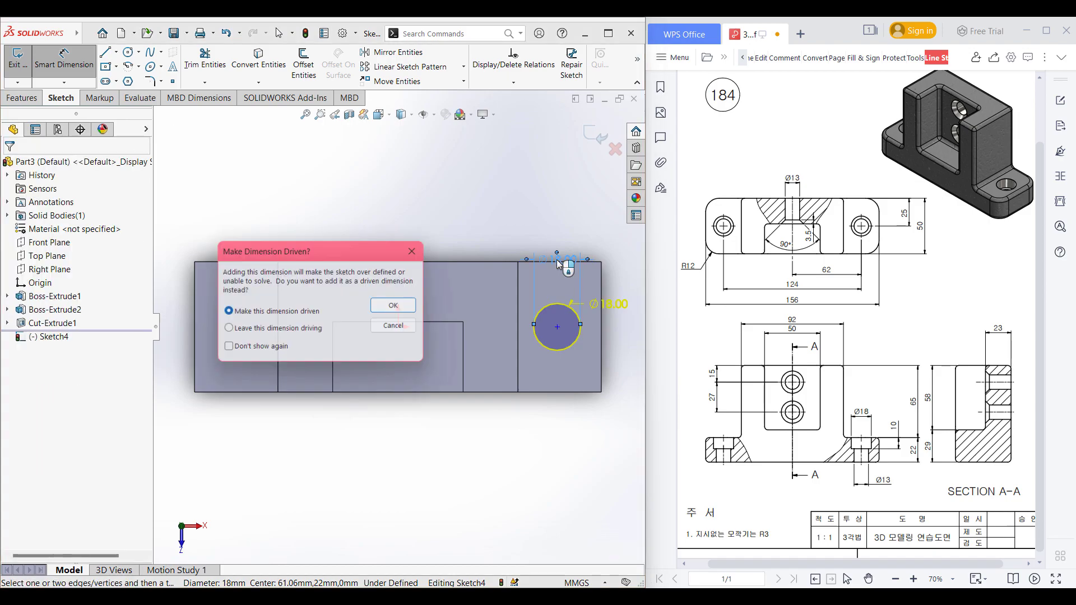
left_click(400, 328)
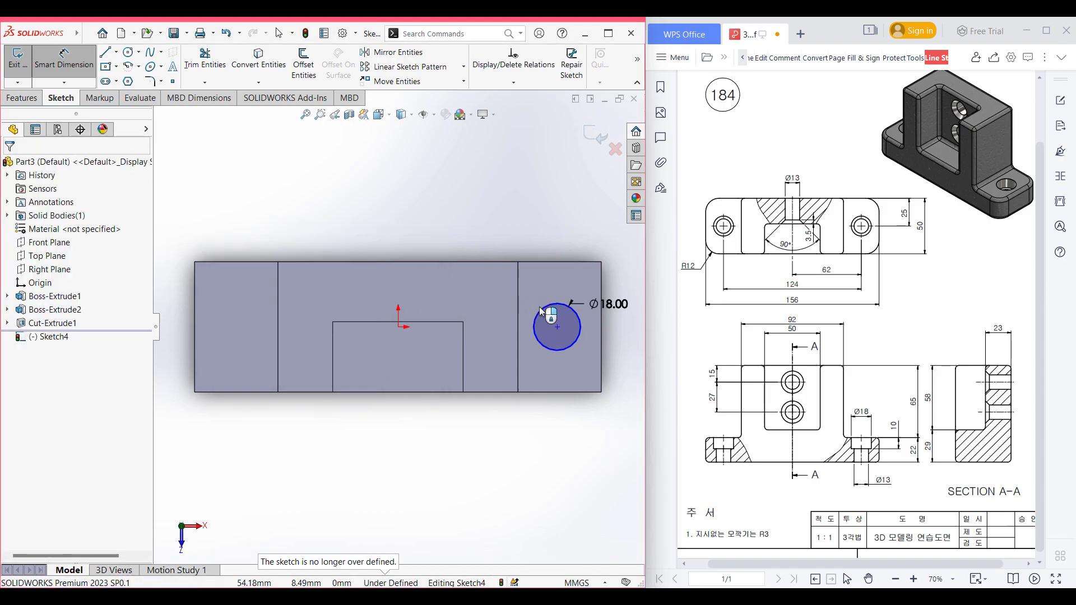
Step: Dimension the circle's centre 25 mm from the base's back edge
left_click(558, 310)
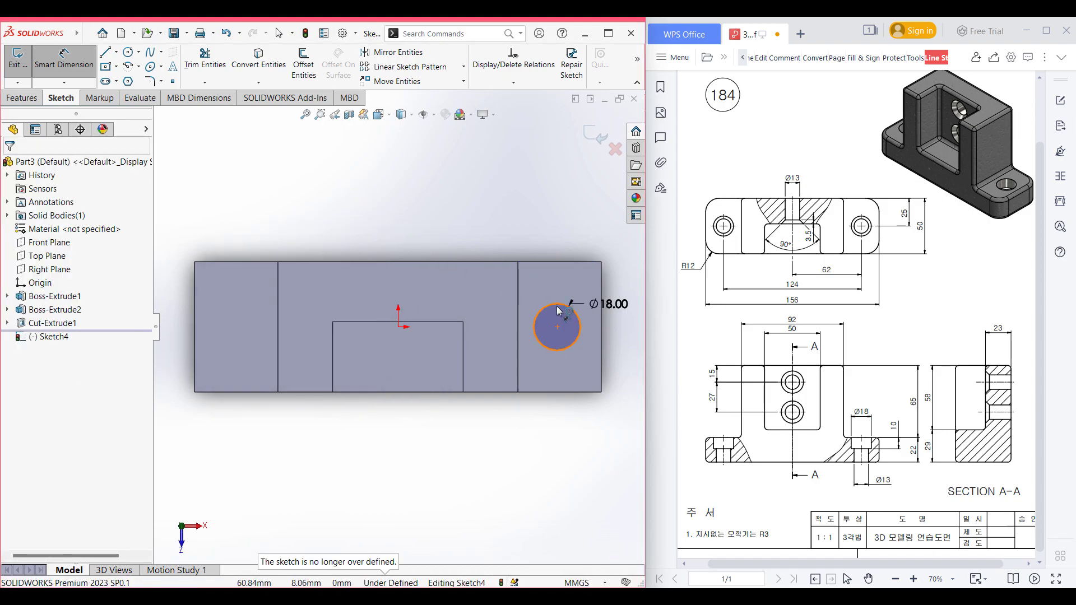
left_click(556, 261)
left_click(556, 278)
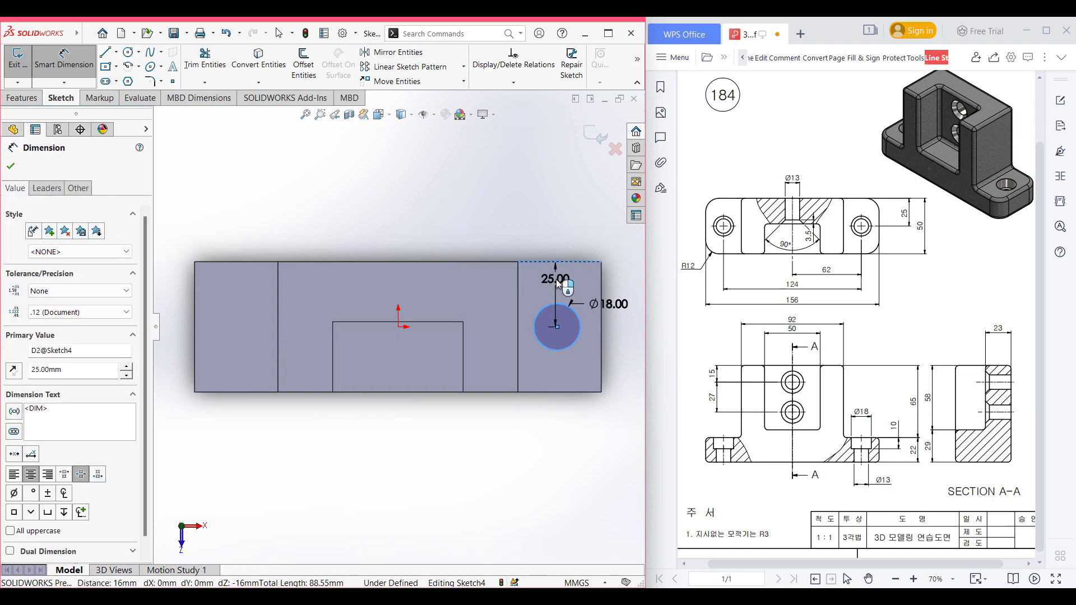
key("Return")
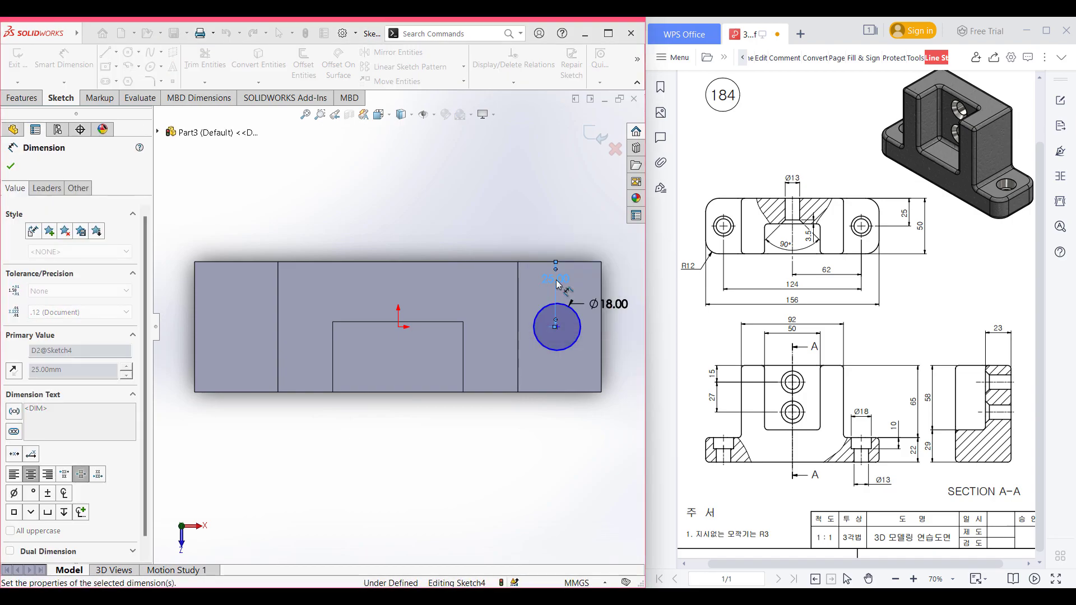
Step: Set the horizontal distance between the origin and the circle's centre to 62 mm
left_click(533, 331)
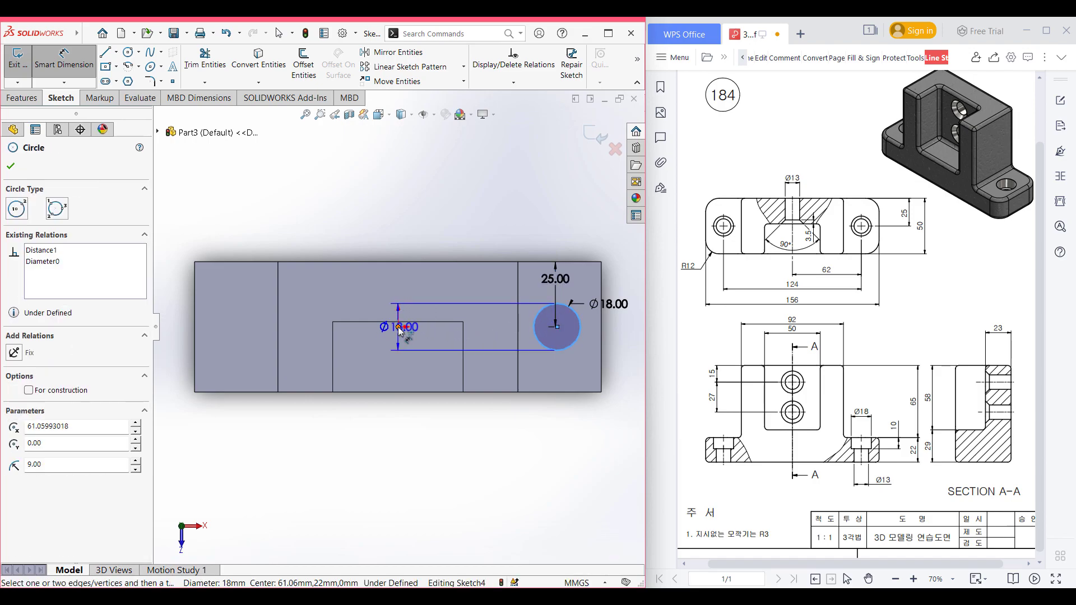
left_click(397, 327)
left_click(469, 417)
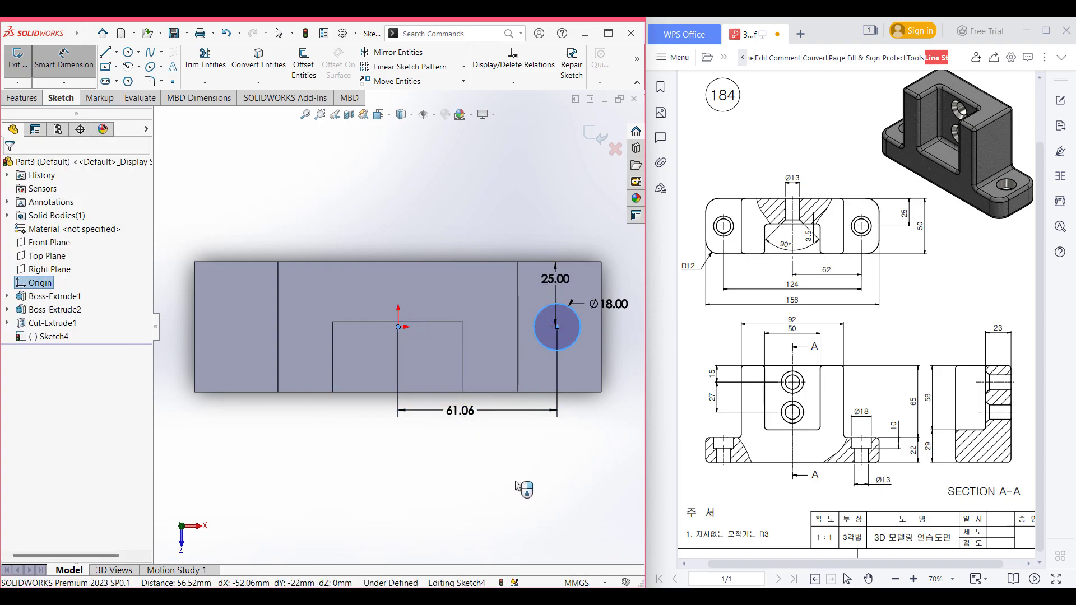
type("62")
key("Return")
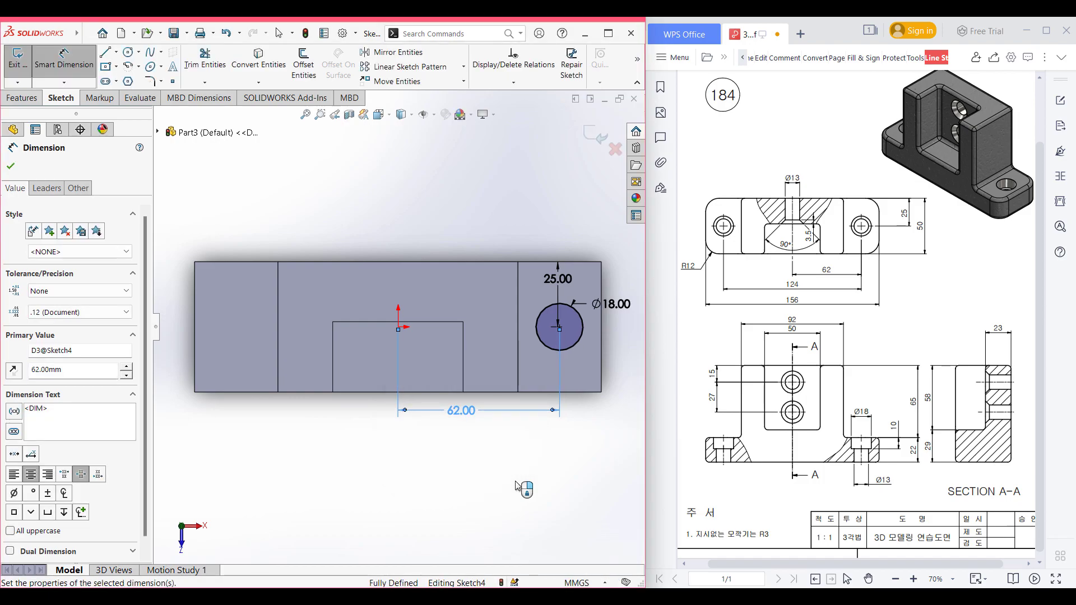
Step: Cut the 18 mm circle 10 mm deep into the base as a blind extruded cut to form the counterbore
key("ctrl+7")
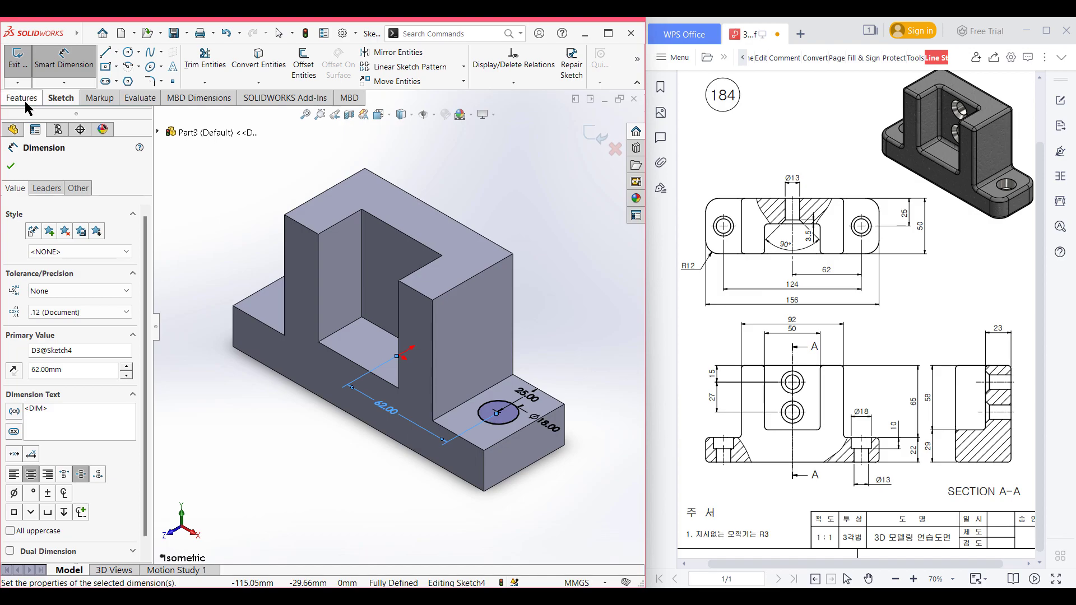
left_click(21, 97)
left_click(193, 64)
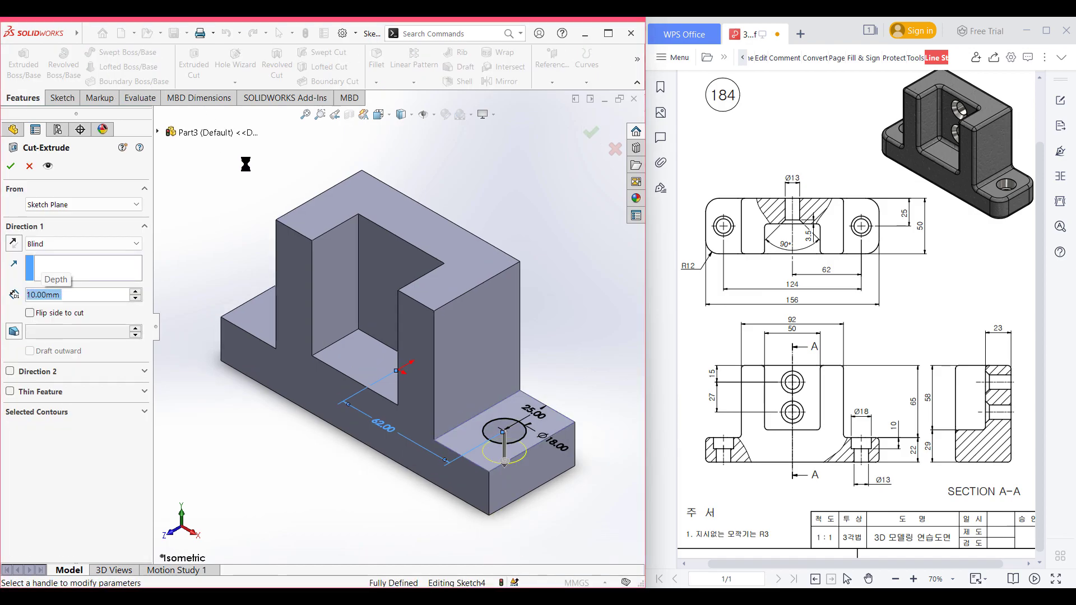
key("Return")
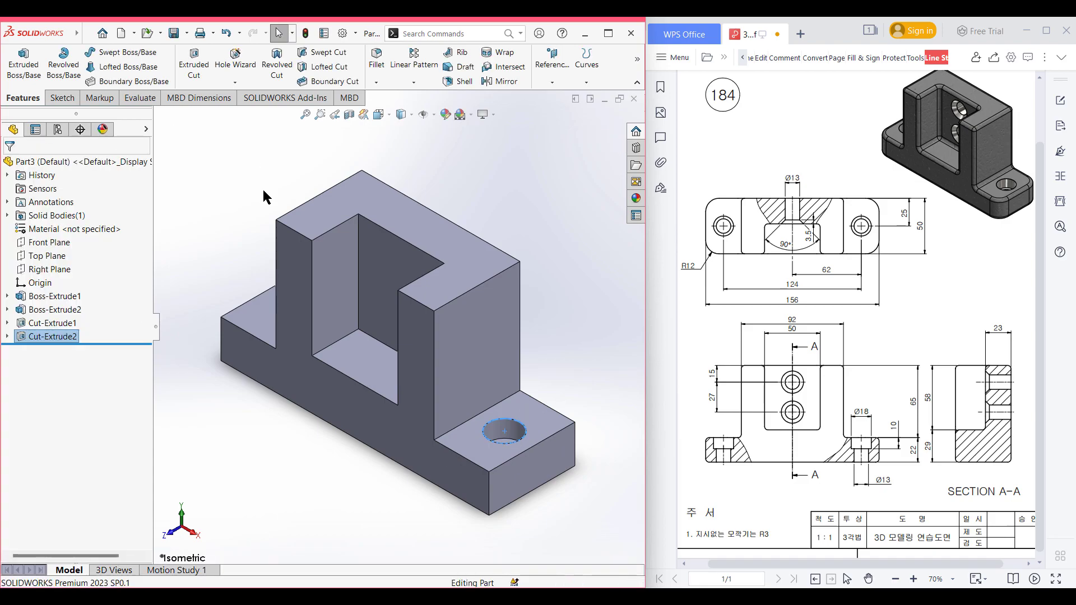
left_click(262, 188)
Step: On the counterbore's floor, sketch a 13 mm diameter circle concentric with the 18 mm hole
scroll(509, 425, "down", 4)
middle_click_drag(481, 437, 472, 479)
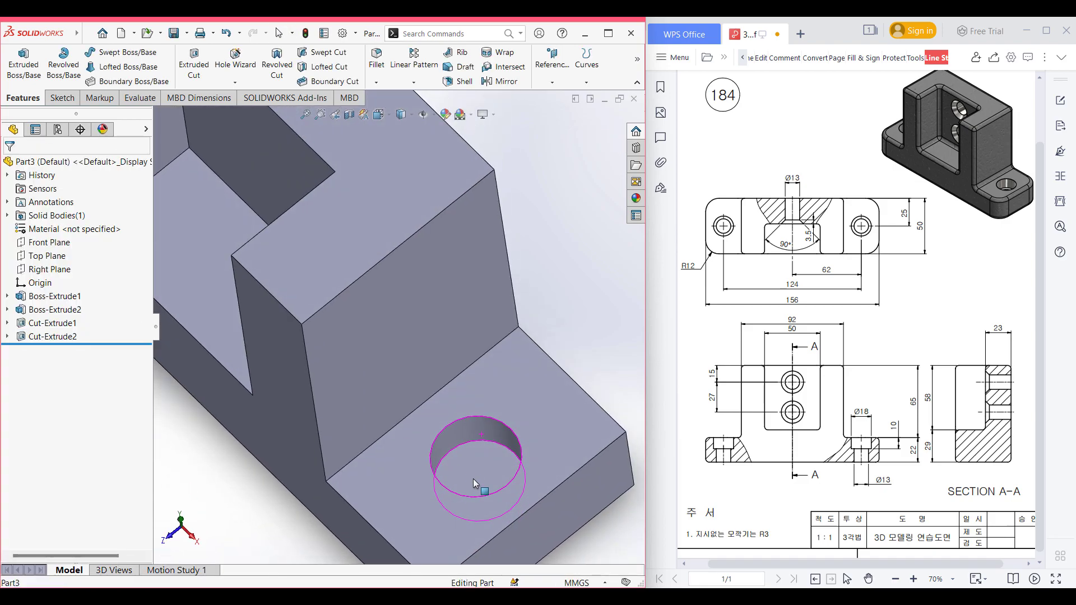
left_click(473, 477)
right_click(473, 475)
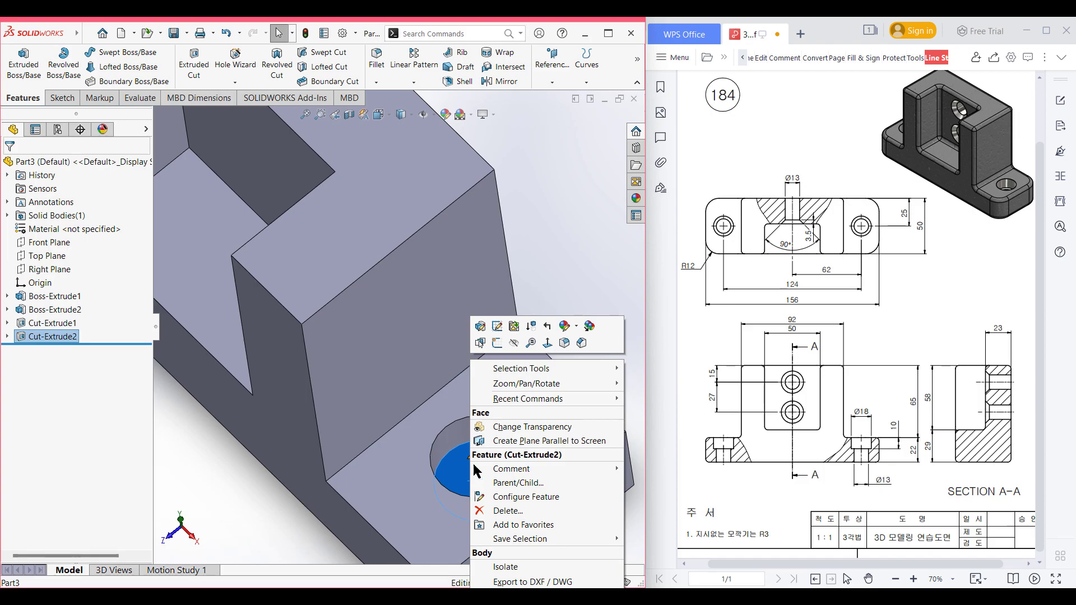
left_click(497, 342)
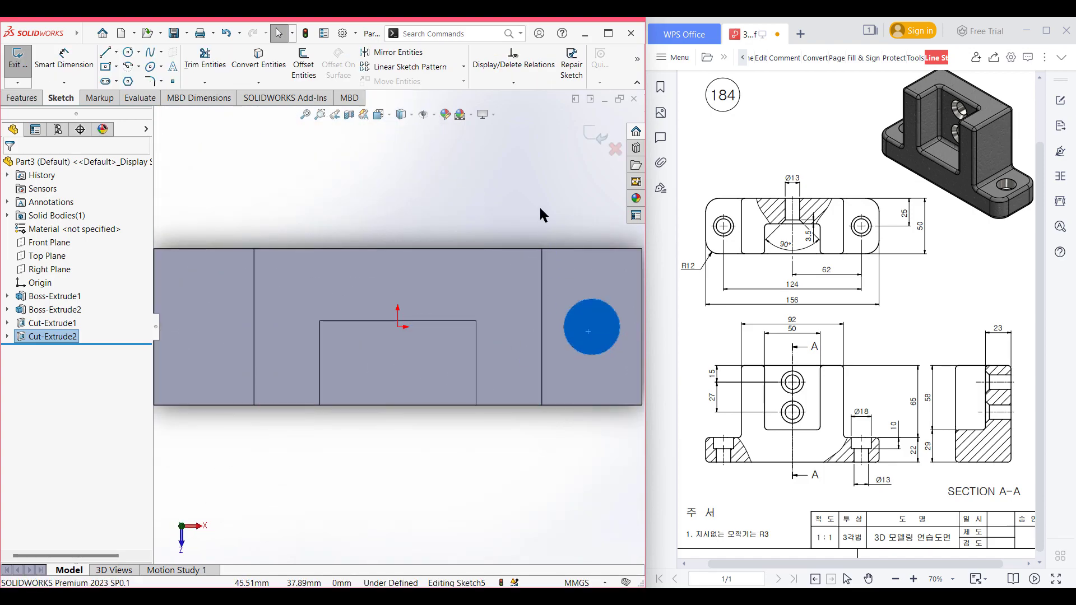
left_click(128, 52)
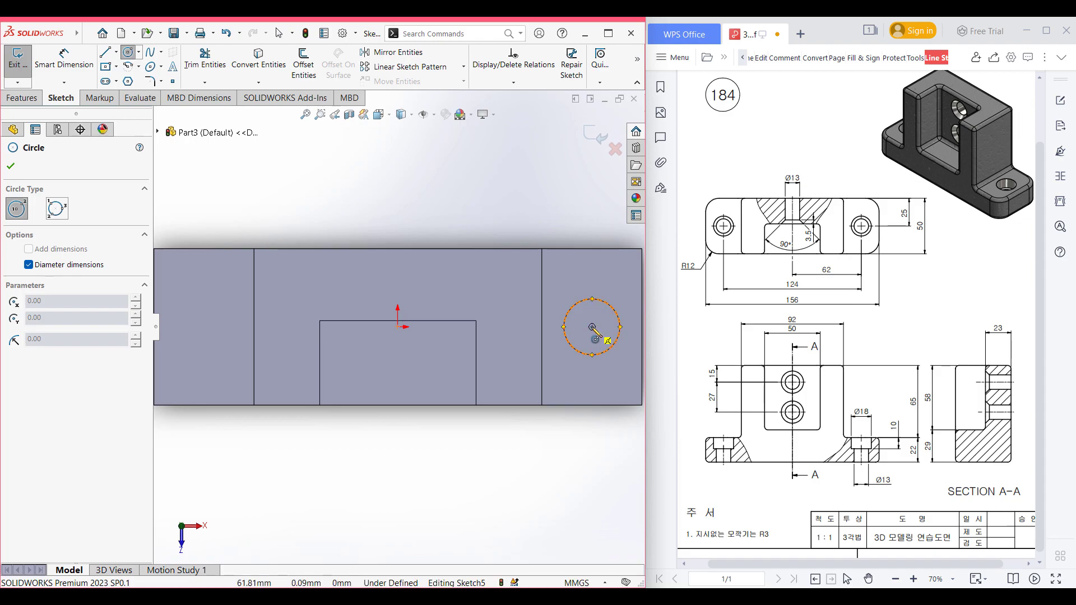
left_click(593, 327)
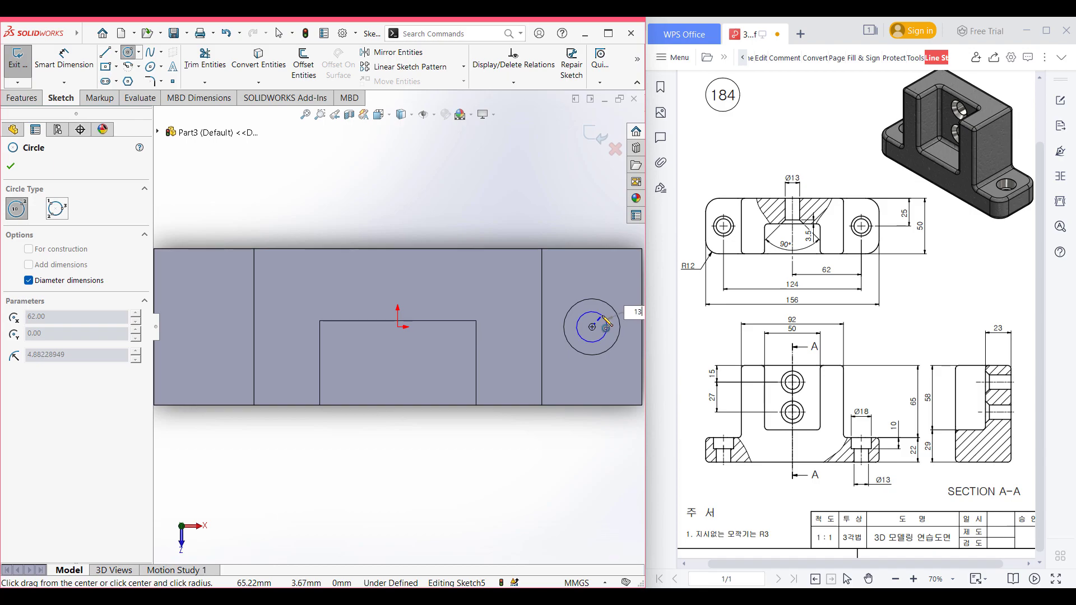
key("Return")
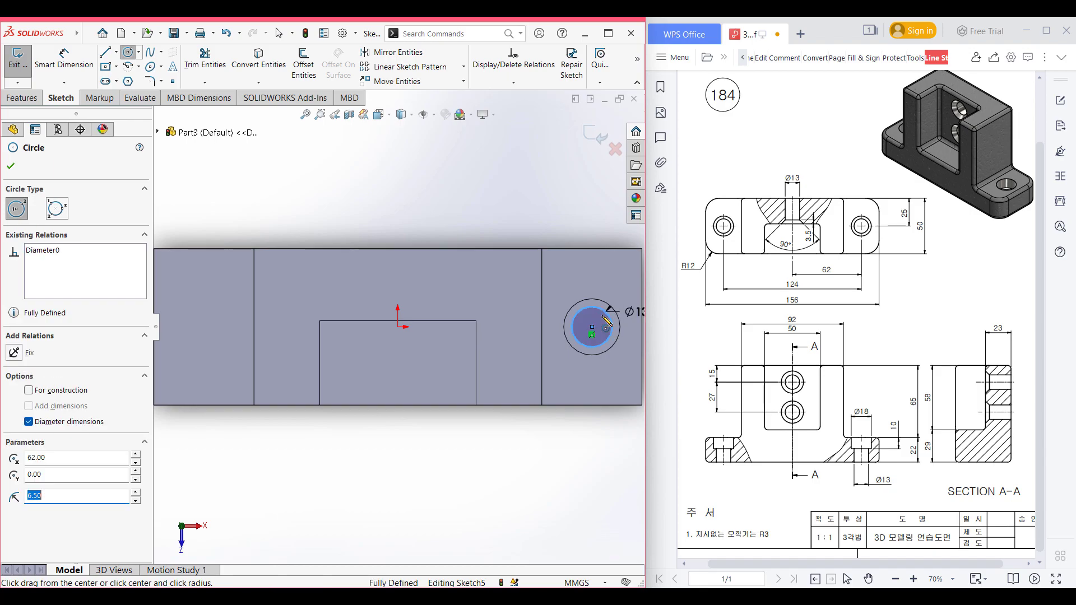
Step: Cut the 13 mm circle 35 mm deep from the counterbore's floor as a blind extruded cut
key("f")
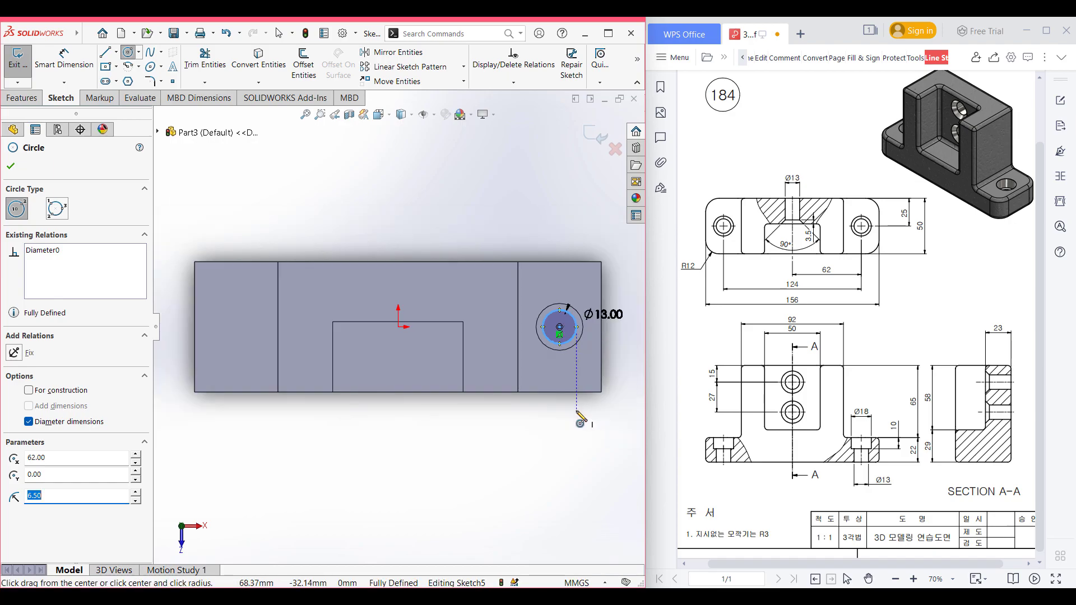
key("ctrl+7")
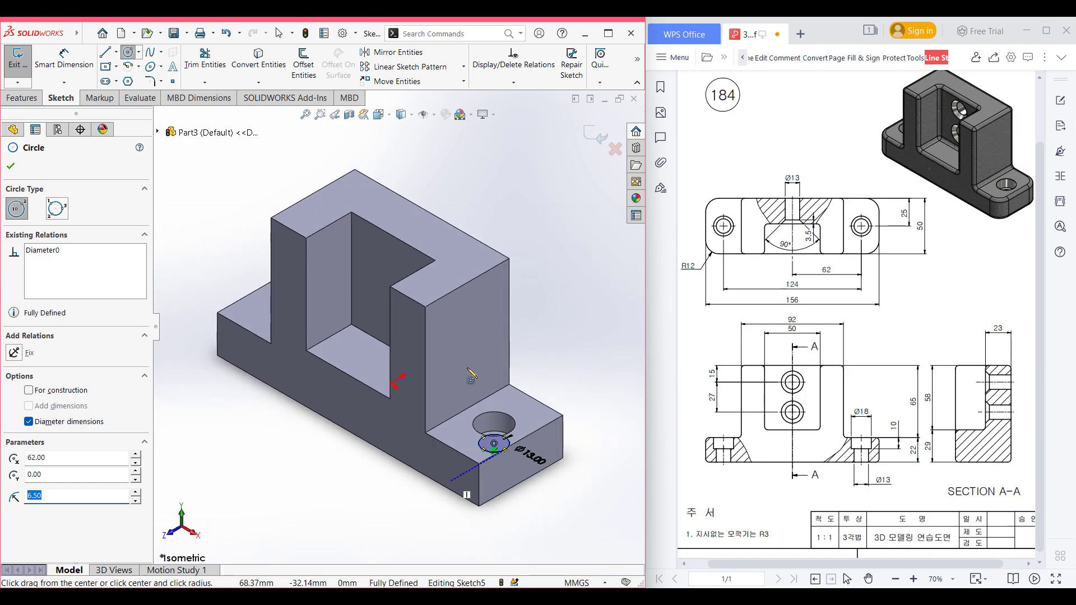
left_click(12, 99)
left_click(193, 63)
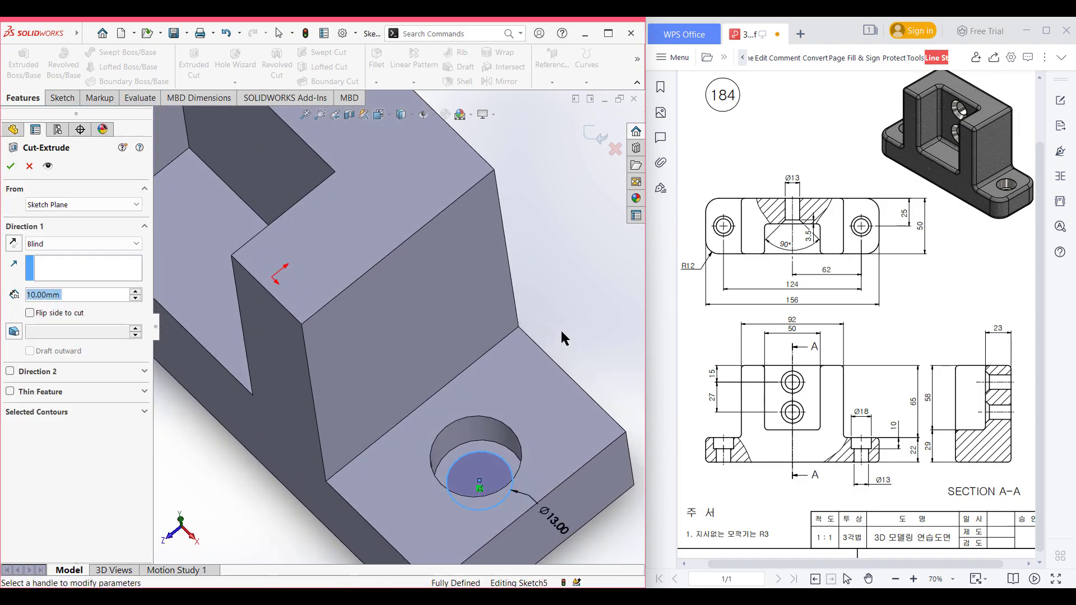
left_click_drag(450, 442, 463, 502)
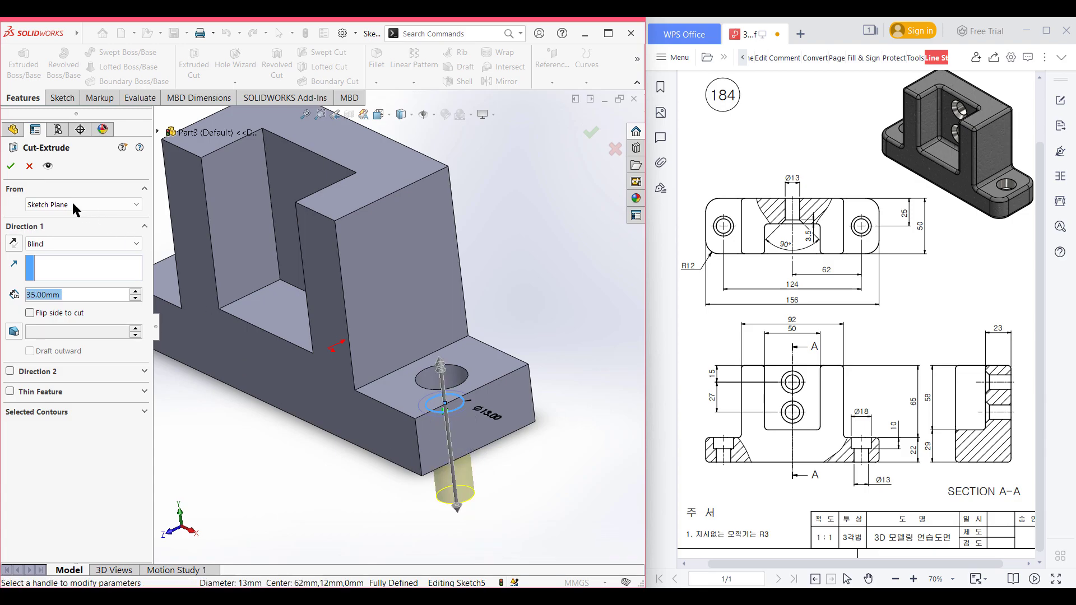
type("35")
key("Return")
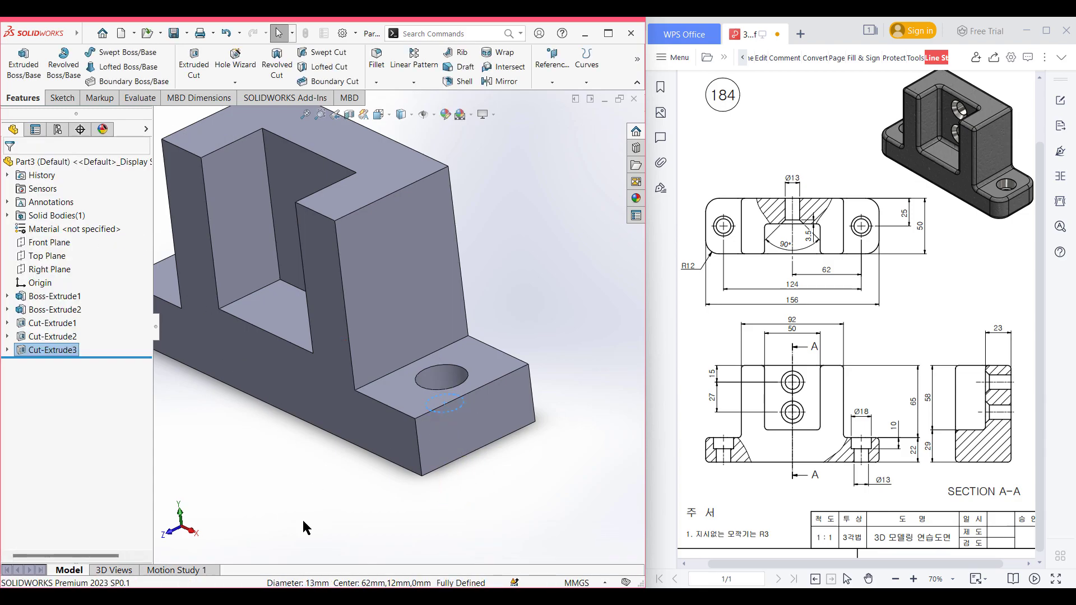
middle_click_drag(301, 469, 308, 505)
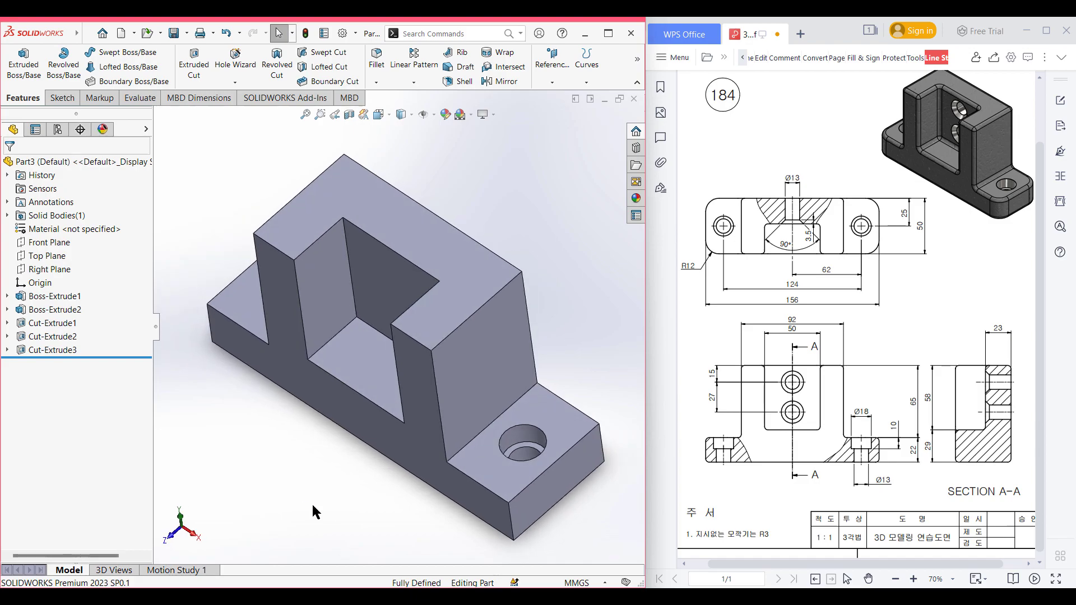
Step: Mirror the counterbore cut and the 13 mm hole cut about the Right Plane
key("ctrl+1")
key("ctrl+7")
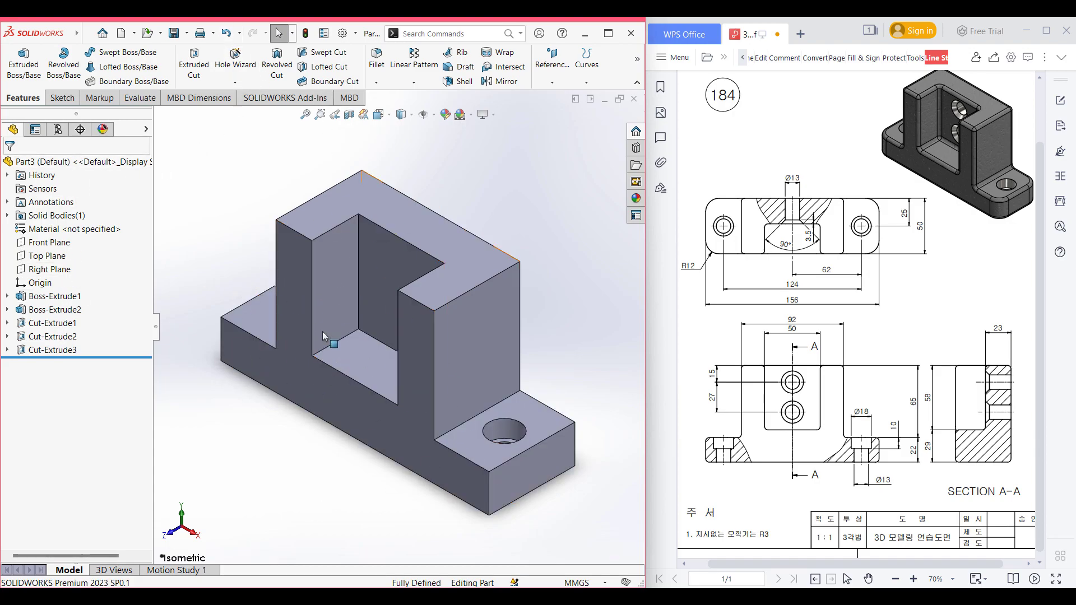
left_click(42, 269)
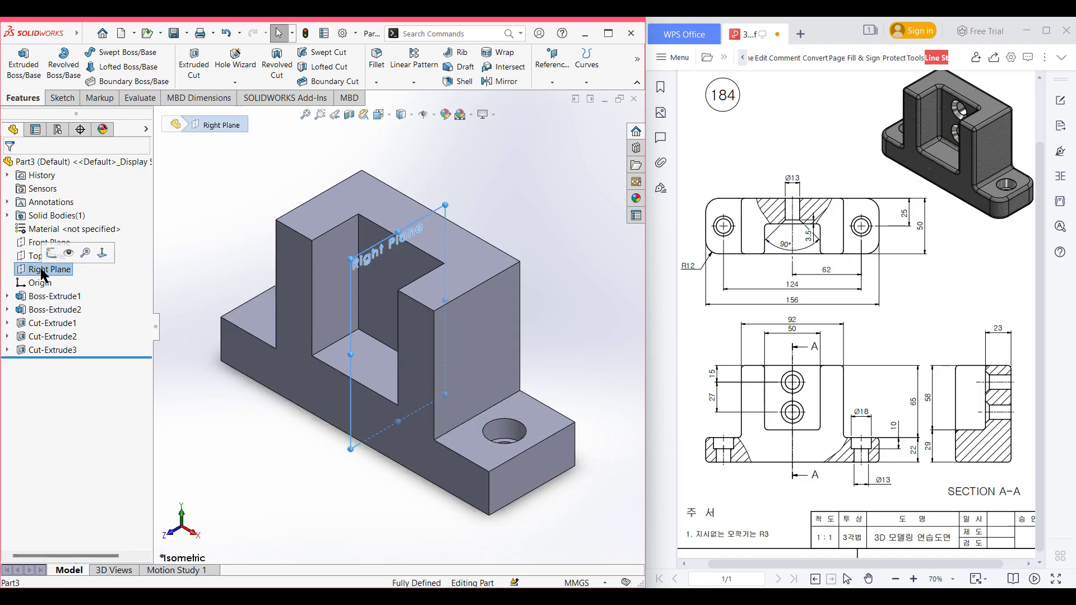
left_click(503, 82)
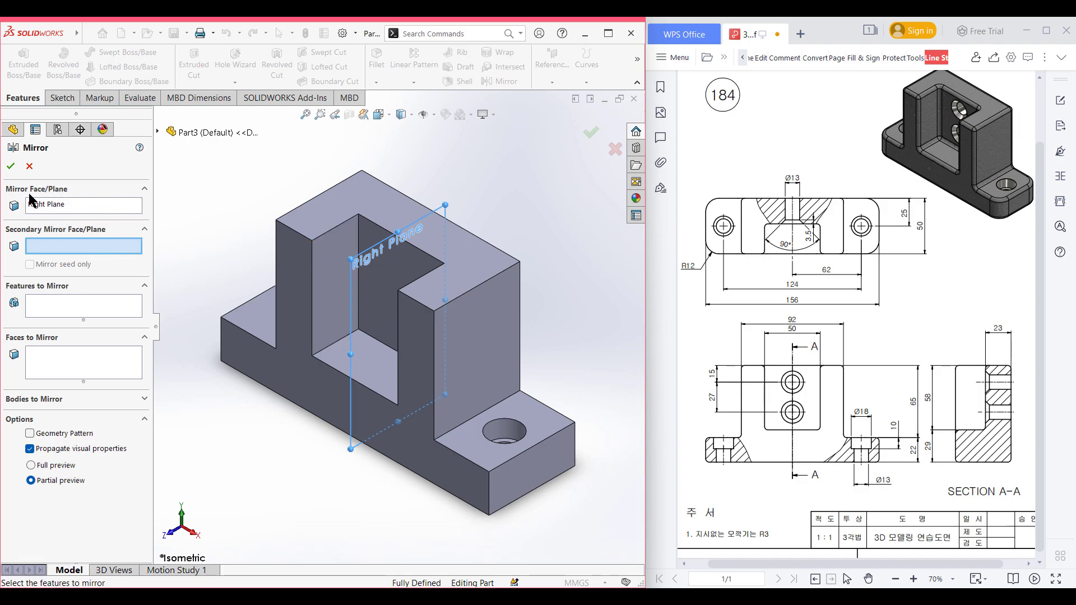
left_click(75, 304)
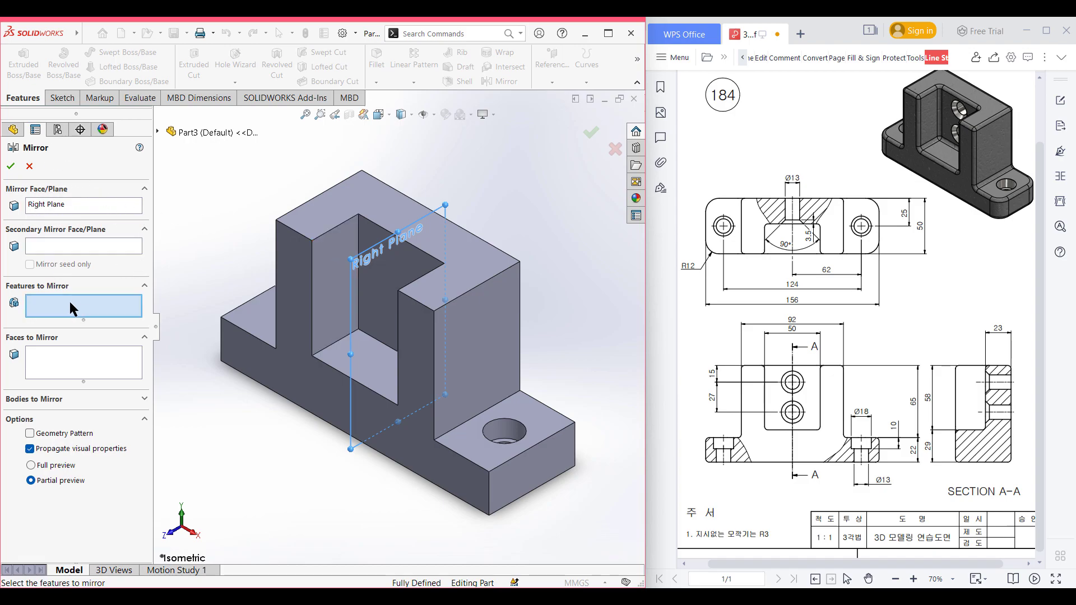
left_click(157, 132)
left_click(215, 307)
left_click(202, 319)
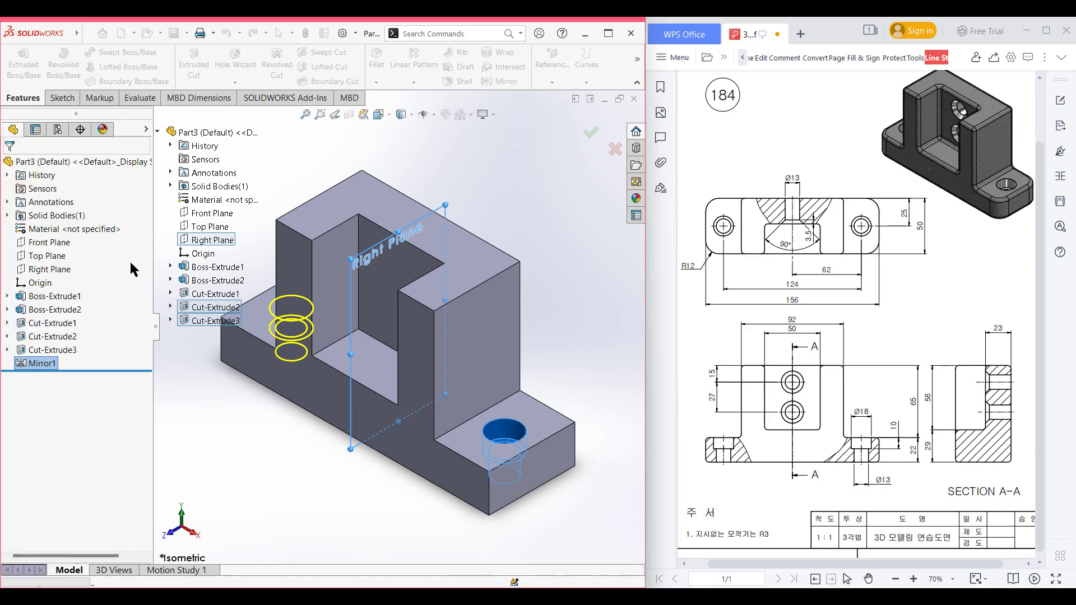
middle_click_drag(276, 228, 354, 257)
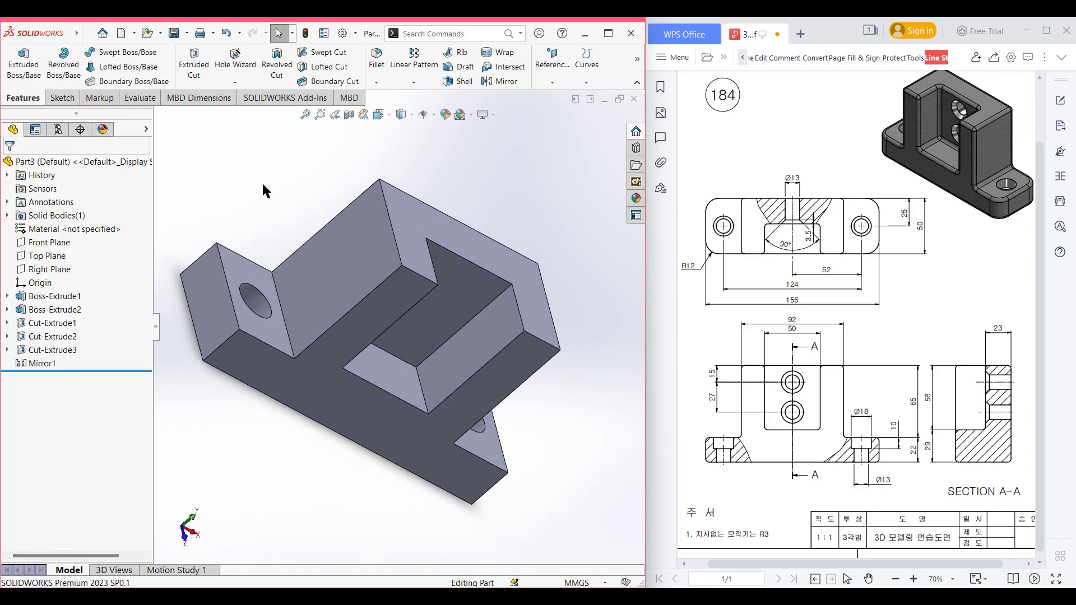
key("ctrl+7")
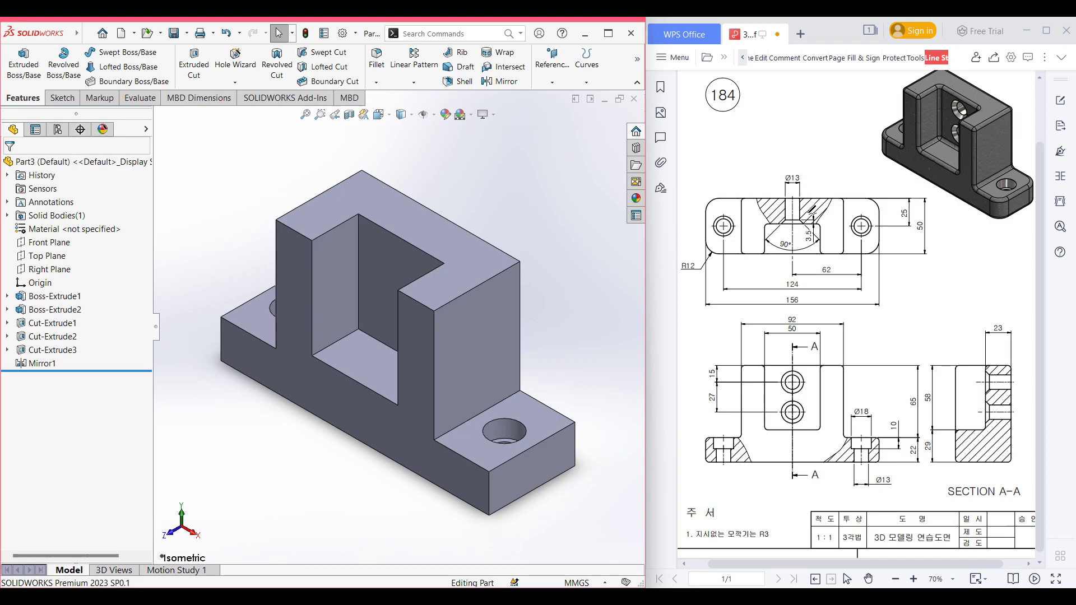
Step: Mark the two countersunk holes and their Ø13, 90° and 3.5 dimensions on the drawing, and undo all the marks
mouse_move(802, 373)
left_mouse_down()
mouse_move(784, 393)
mouse_move(800, 400)
mouse_move(794, 414)
left_mouse_up()
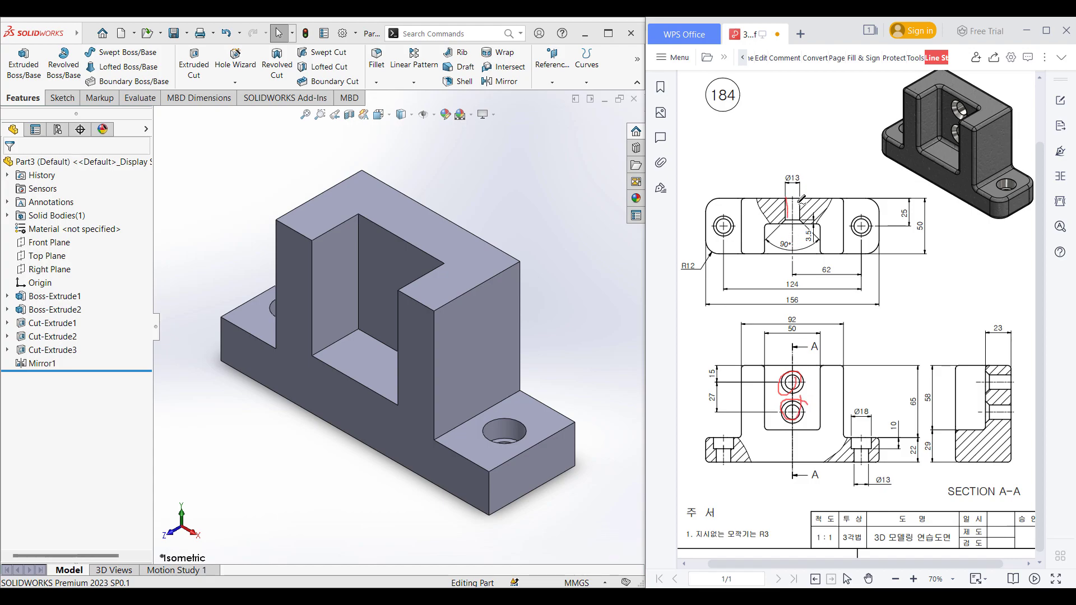
left_click_drag(798, 199, 799, 218)
mouse_move(791, 172)
left_mouse_down()
mouse_move(801, 184)
mouse_move(799, 171)
left_mouse_up()
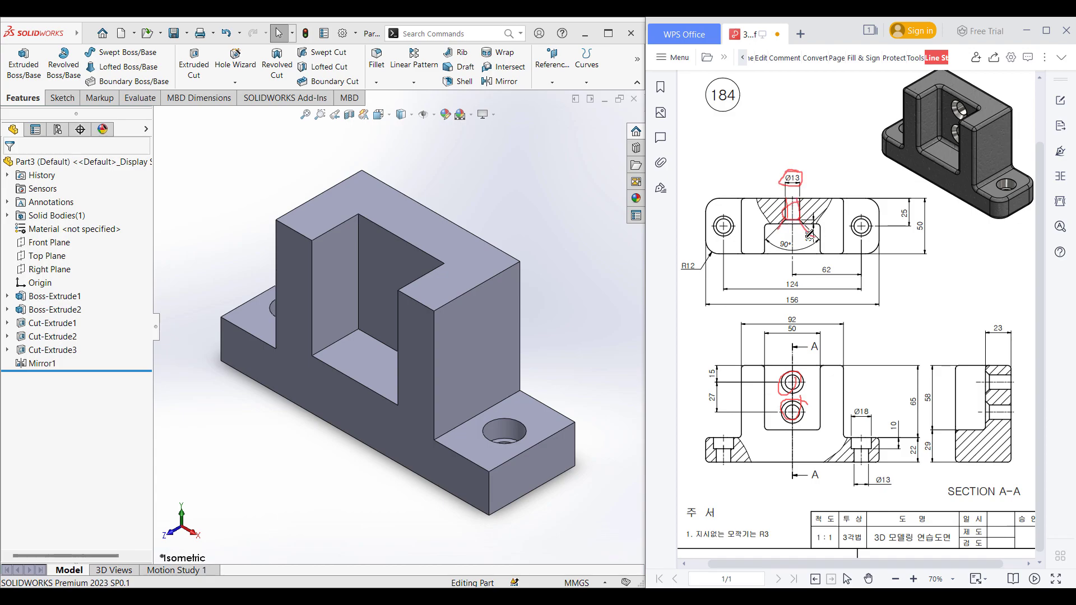
left_click_drag(779, 240, 878, 222)
mouse_move(810, 225)
left_mouse_down()
mouse_move(830, 224)
mouse_move(813, 231)
left_mouse_up()
key("ctrl+z")
key("ctrl+z")
key("ctrl+z")
key("ctrl+z")
key("ctrl+z")
key("ctrl+z")
key("ctrl+z")
key("ctrl+z")
key("ctrl+z")
key("ctrl+z")
key("ctrl+z")
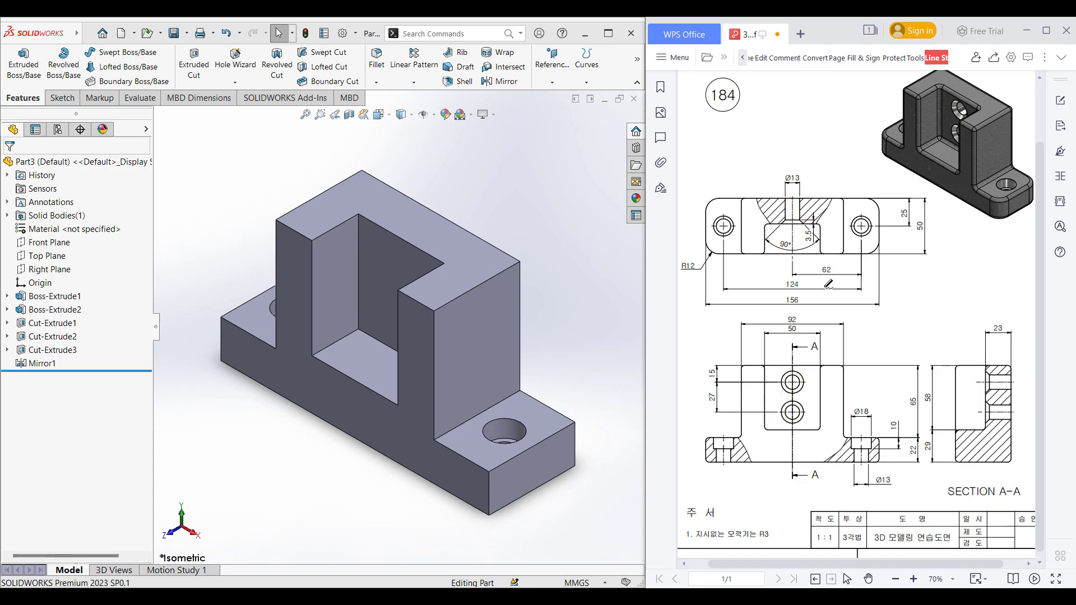
Step: Set up a C-Sunk Drilled legacy hole with a 13 mm diameter and a 90° countersink angle
left_click(235, 61)
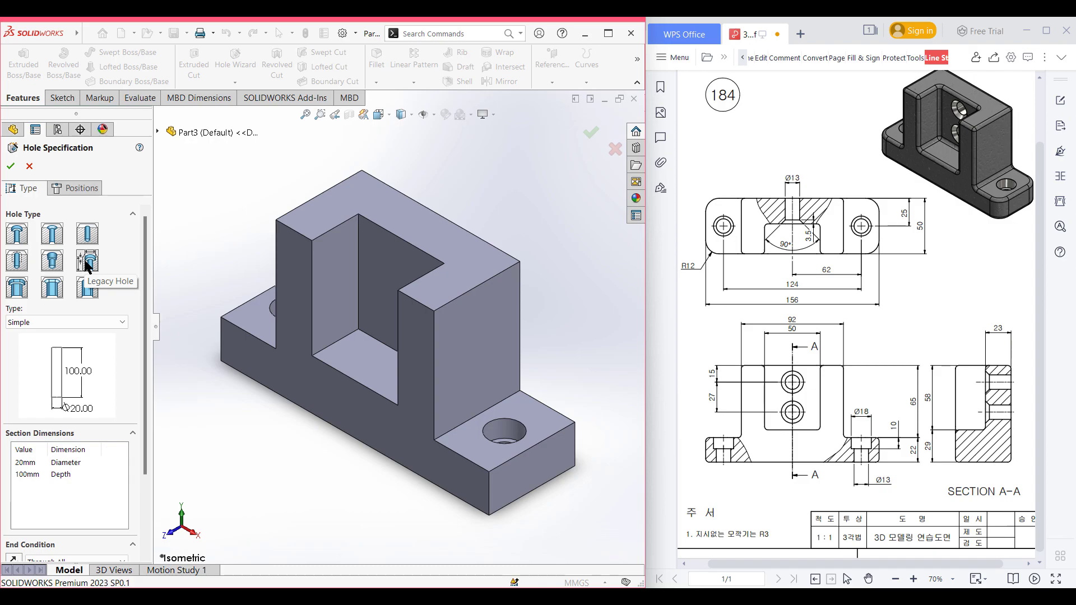
left_click(95, 323)
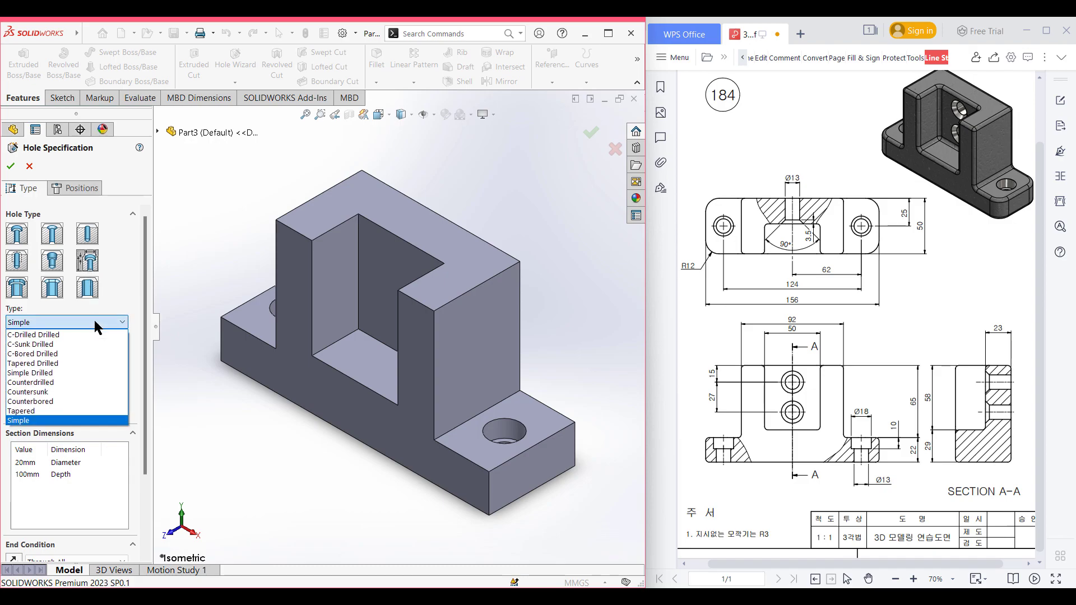
left_click(77, 344)
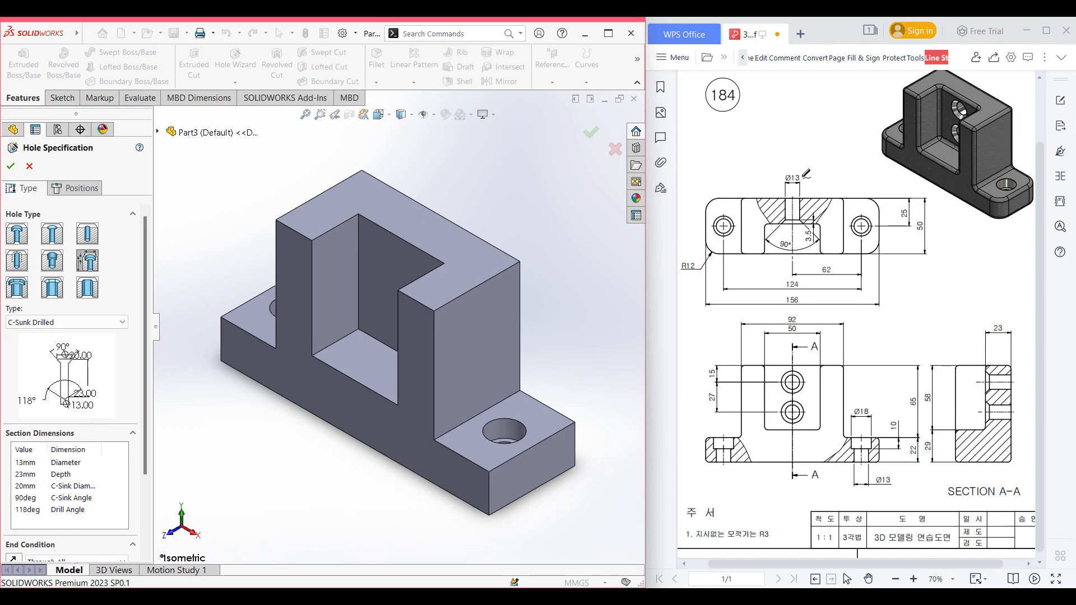
left_click_drag(800, 168, 806, 179)
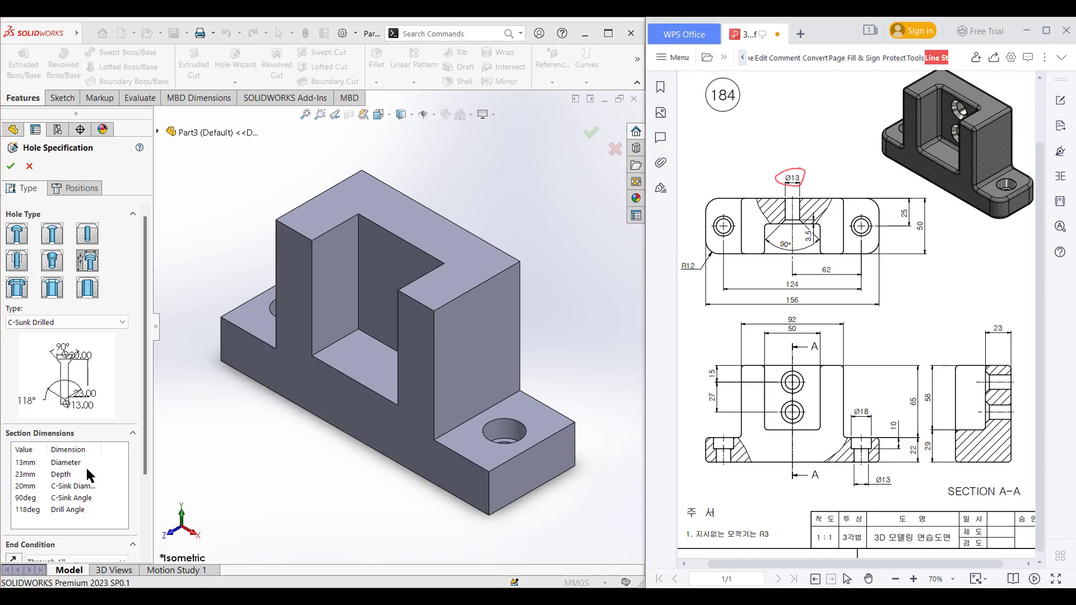
double_click(27, 463)
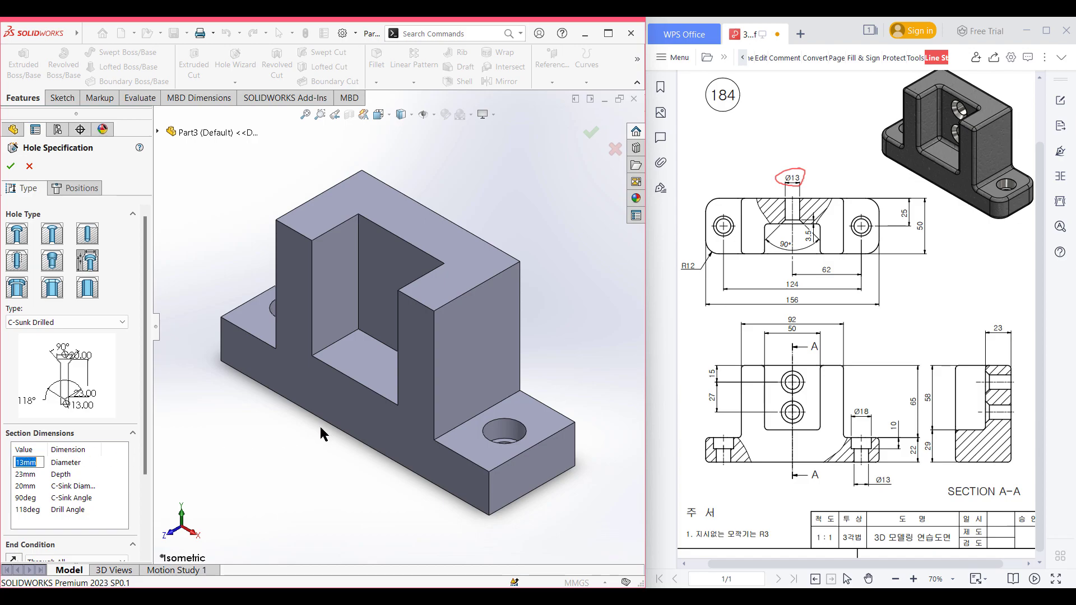
type("13")
left_click_drag(795, 232, 769, 246)
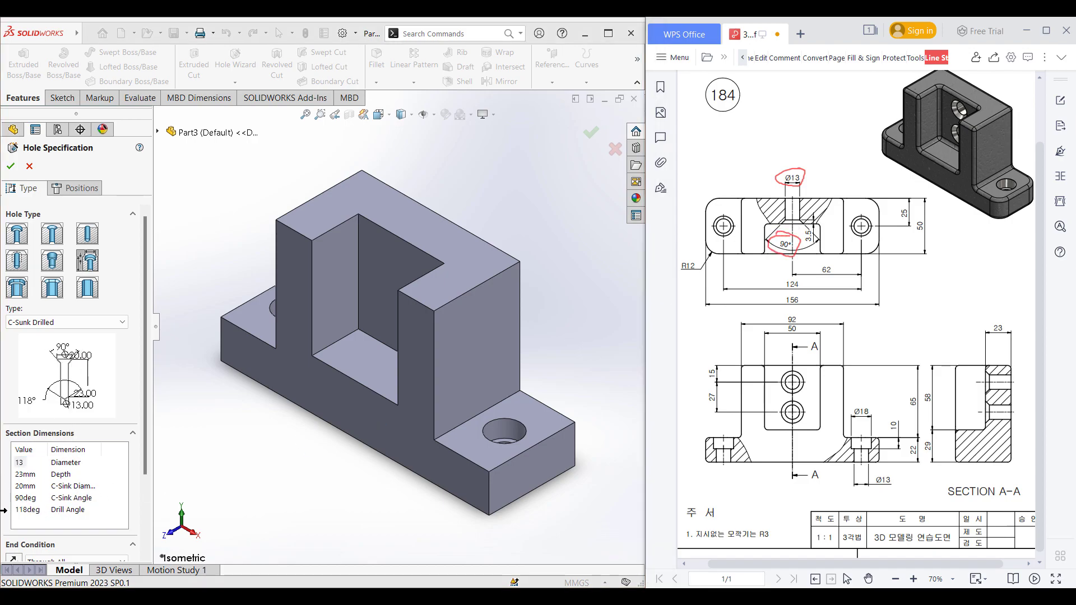
double_click(32, 497)
type("90")
key("Return")
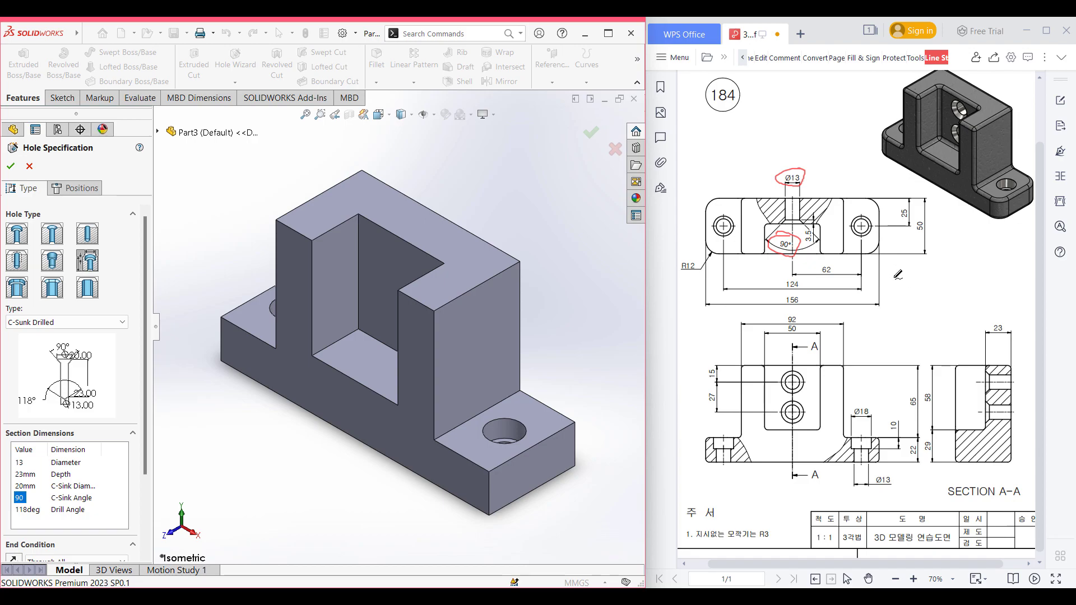
Step: Sketch the countersink's profile beside the drawing with x = 3.5/tan(45) for its side offset, and undo the written formula
mouse_move(893, 277)
left_mouse_down()
mouse_move(954, 275)
mouse_move(994, 303)
left_mouse_up()
mouse_move(894, 277)
left_mouse_down()
mouse_move(884, 299)
mouse_move(990, 308)
left_mouse_up()
left_click_drag(874, 318, 856, 337)
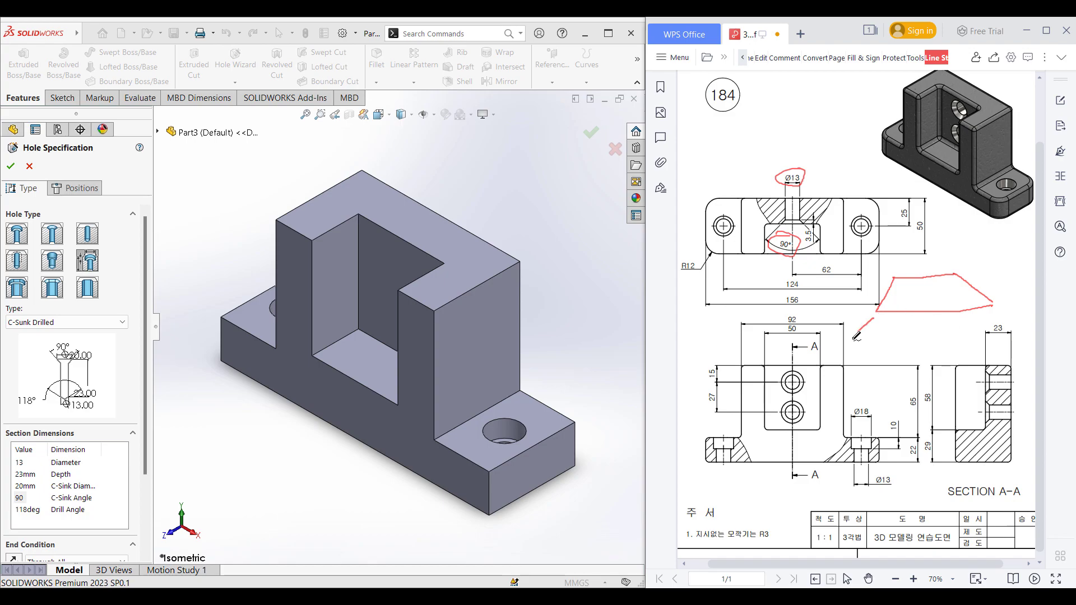
left_click_drag(999, 316, 1016, 331)
left_click_drag(954, 274, 958, 309)
left_click_drag(1001, 298, 1029, 300)
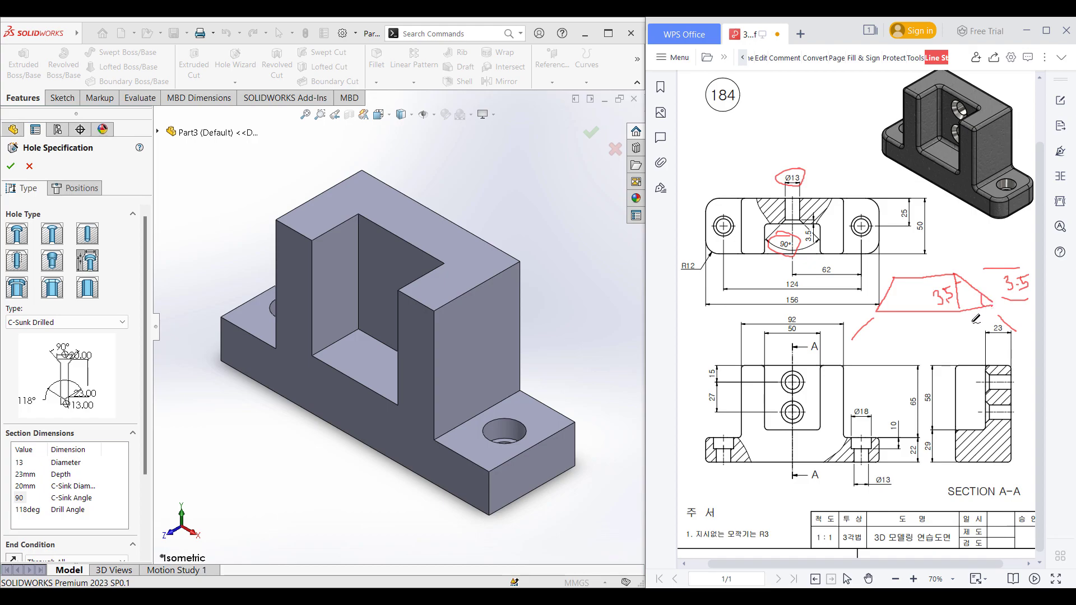
left_click_drag(972, 317, 973, 324)
left_click_drag(875, 362, 881, 359)
mouse_move(946, 338)
left_mouse_down()
mouse_move(903, 351)
mouse_move(924, 341)
left_mouse_up()
left_click_drag(927, 330, 922, 368)
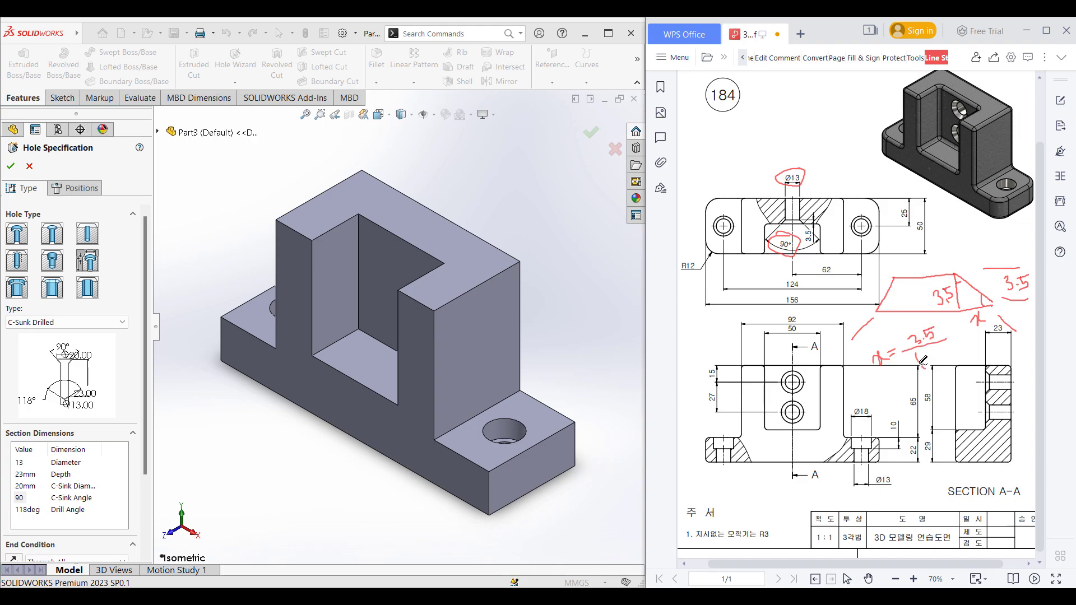
left_click_drag(933, 355, 964, 360)
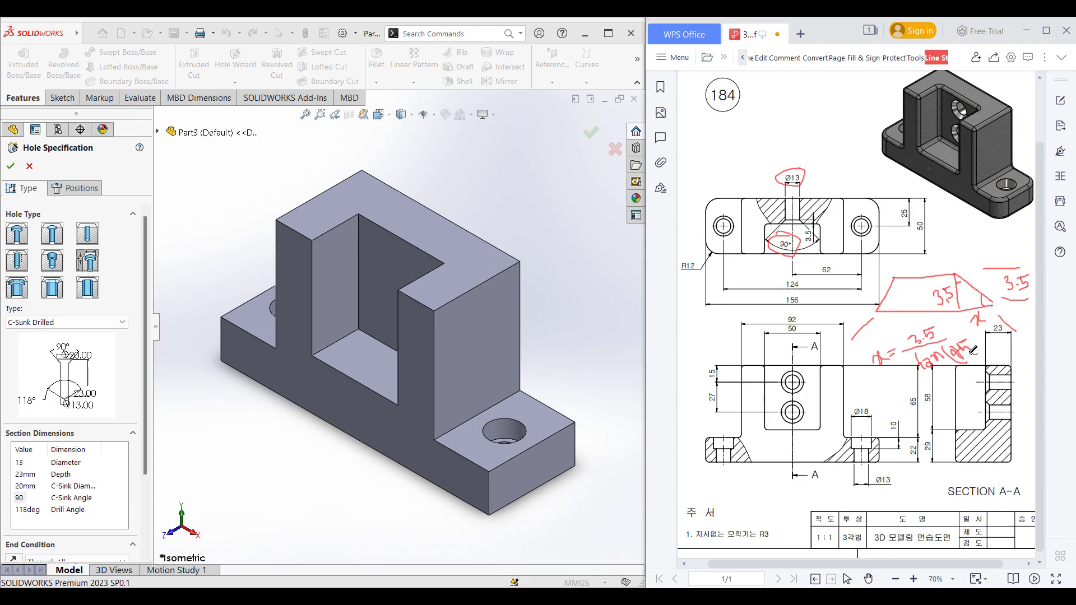
left_click_drag(979, 334, 985, 359)
key("ctrl+z")
key("ctrl+z")
key("ctrl+z")
key("ctrl+z")
key("ctrl+z")
key("ctrl+z")
key("ctrl+z")
key("ctrl+z")
key("ctrl+z")
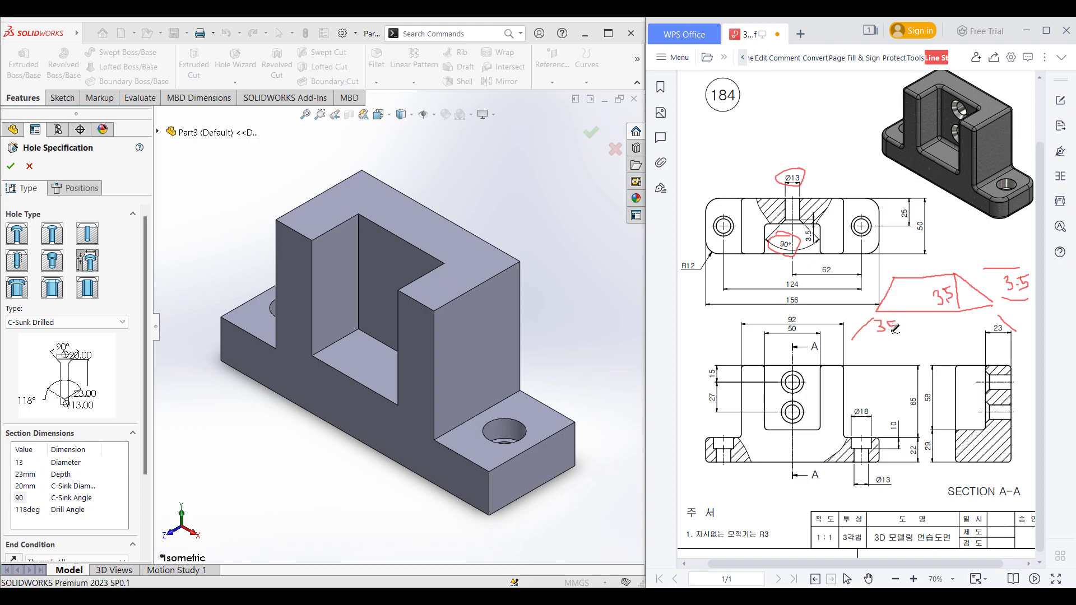
Step: Write the countersink diameter as the sum 3.5+13+3.5 under the sketched profile, and undo all the marks on the drawing
left_click_drag(901, 326, 910, 325)
left_click_drag(915, 323, 924, 334)
mouse_move(895, 278)
left_mouse_down()
mouse_move(895, 312)
mouse_move(943, 335)
left_mouse_up()
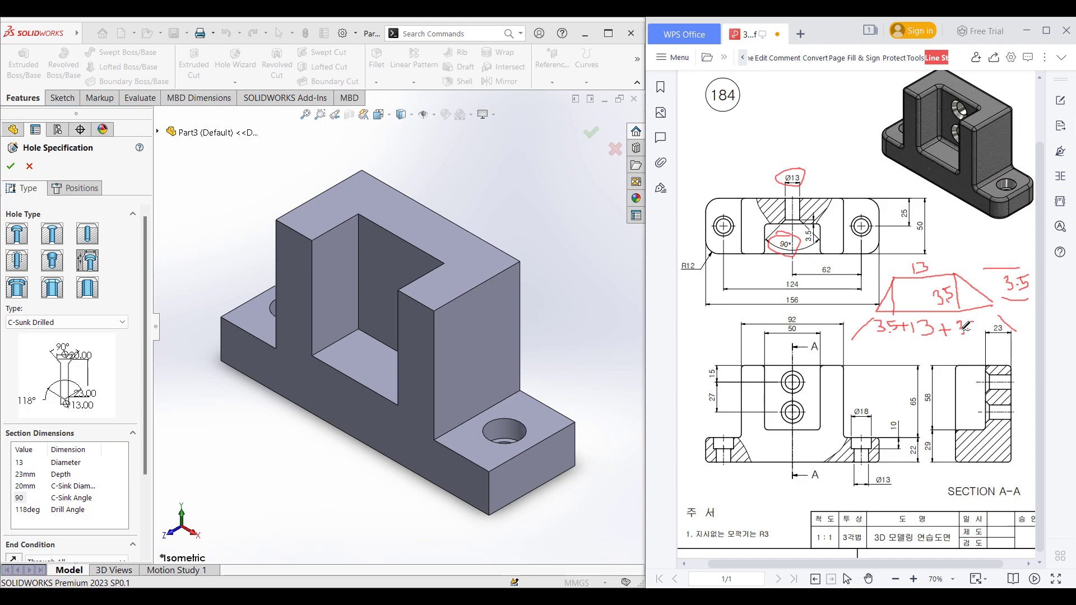
key("ctrl+z")
key("ctrl+z")
key("ctrl+z")
key("ctrl+z")
key("ctrl+z")
key("ctrl+z")
key("ctrl+z")
key("ctrl+z")
key("ctrl+z")
key("ctrl+z")
key("ctrl+z")
key("ctrl+z")
key("ctrl+z")
key("ctrl+z")
key("ctrl+z")
key("ctrl+z")
key("ctrl+z")
key("ctrl+z")
key("ctrl+z")
key("ctrl+z")
key("Escape")
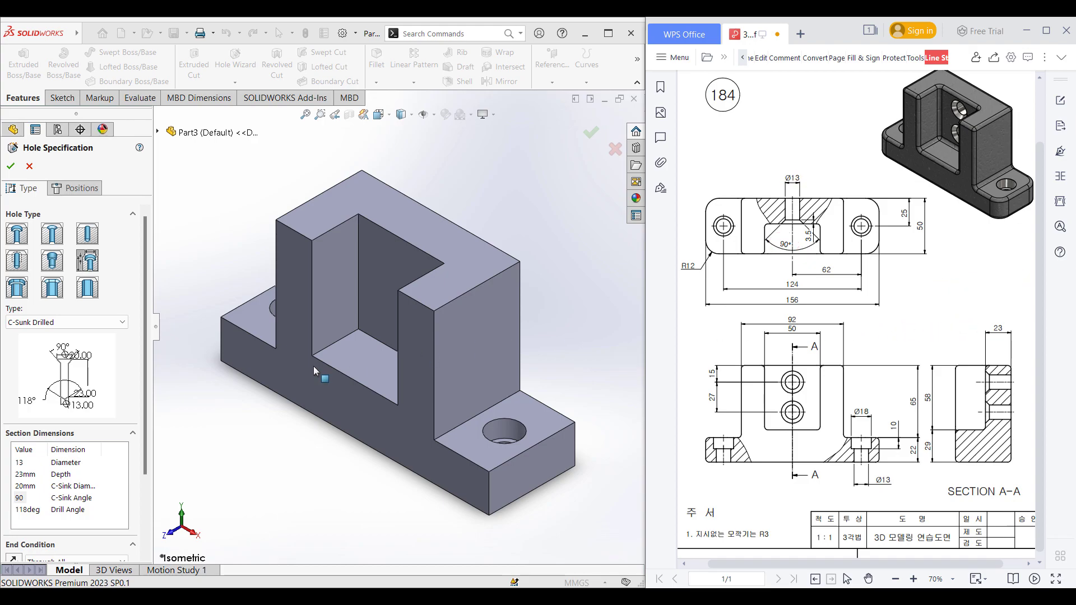
Step: Set the hole's countersink diameter to 20 mm and its drill angle to 180°
left_click(25, 486)
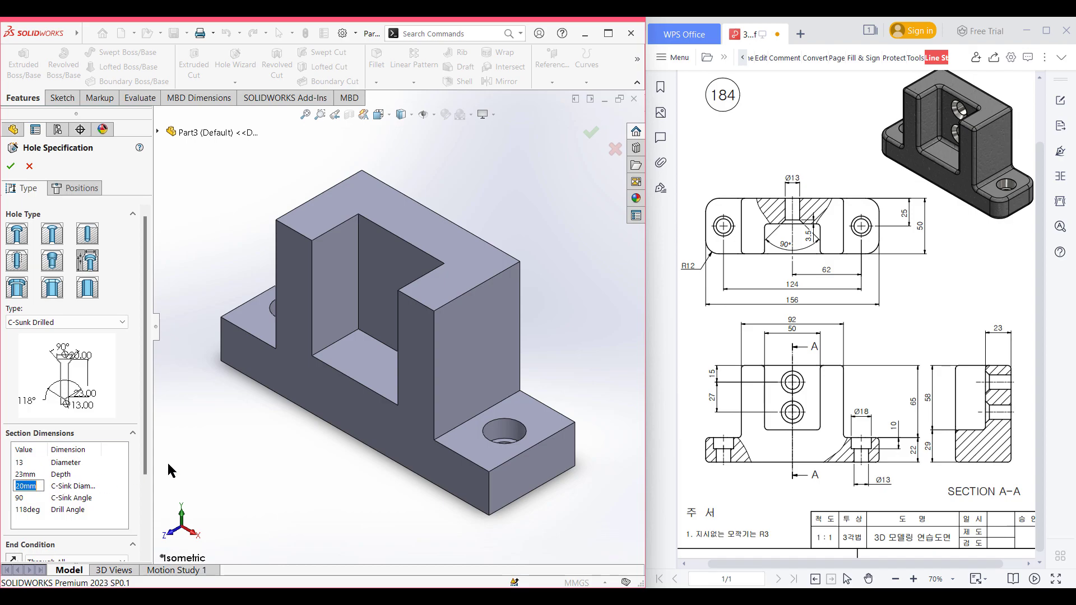
type("2")
key("Return")
mouse_move(996, 320)
left_mouse_down()
mouse_move(986, 338)
mouse_move(995, 321)
left_mouse_up()
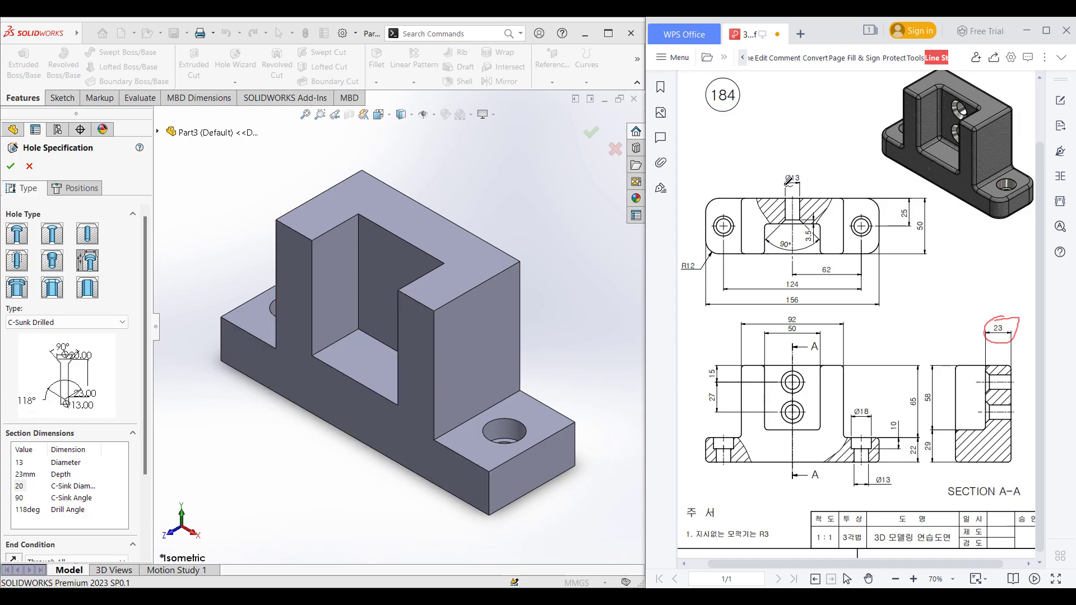
double_click(25, 510)
type("180")
key("Return")
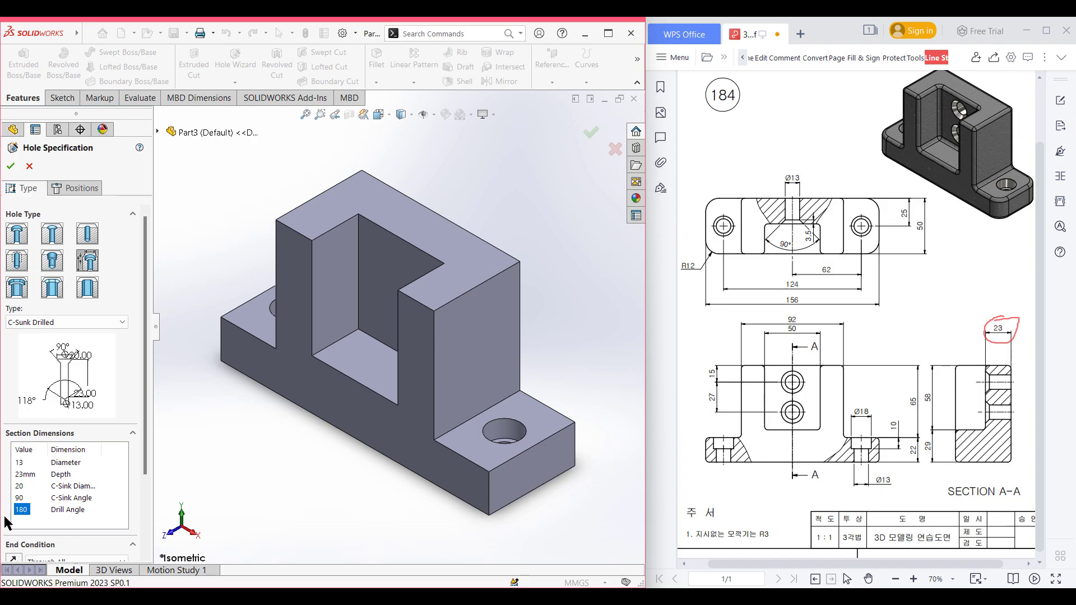
Step: Place two countersunk holes, one above the other, on the back wall of the front pocket
left_click(69, 190)
left_click(72, 307)
left_click(397, 267)
left_click(382, 311)
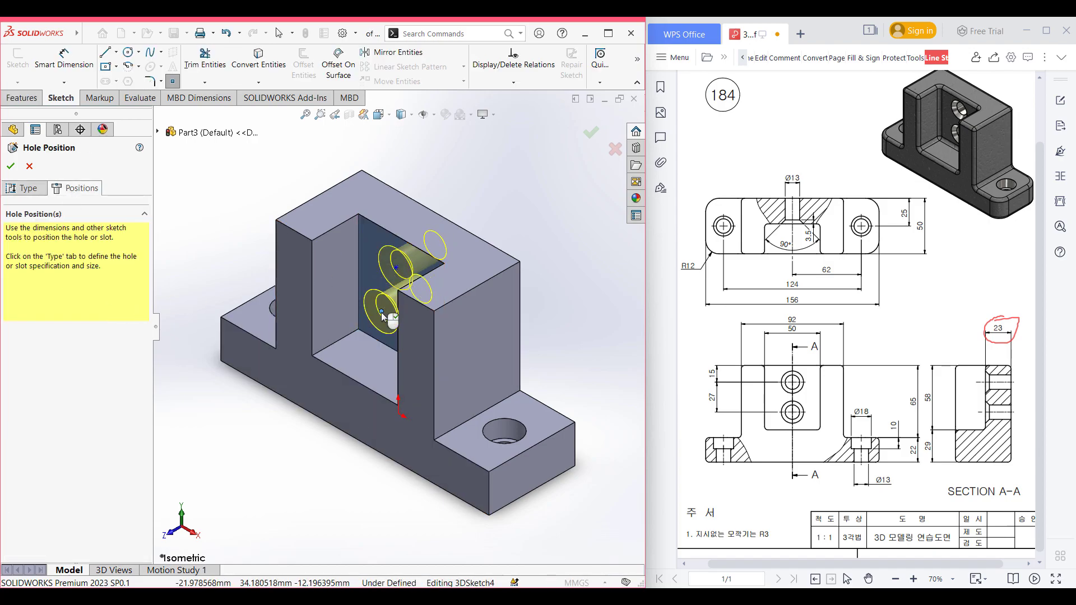
Step: Dimension the upper countersunk hole's centre 25 mm horizontally from the left vertical edge of the pocket's back wall
left_click(50, 65)
left_click(378, 115)
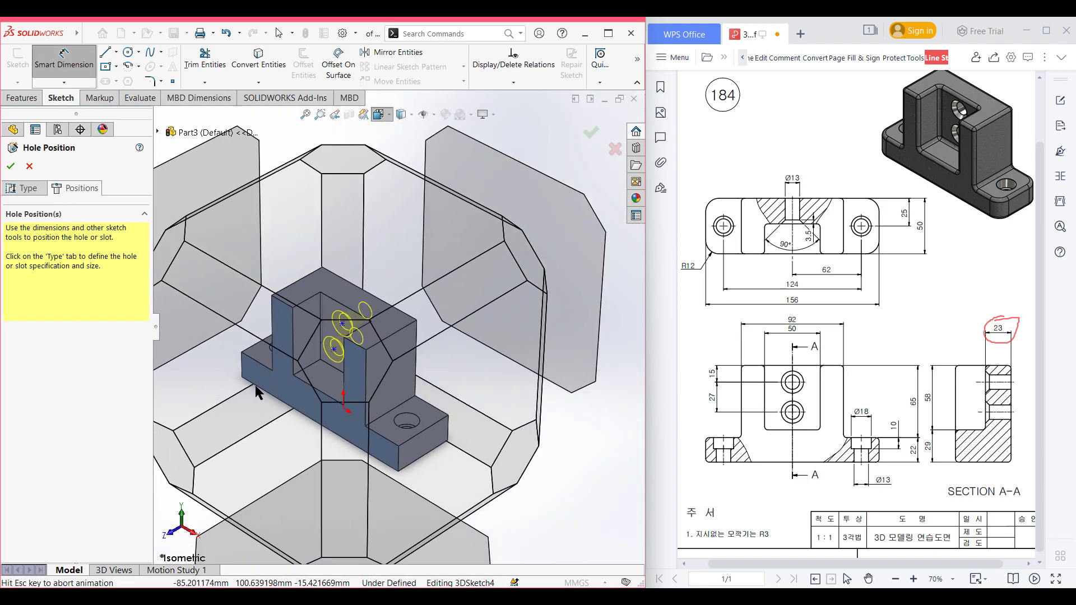
left_click(231, 432)
mouse_move(416, 322)
middle_mouse_down()
mouse_move(352, 382)
mouse_move(364, 381)
middle_mouse_up()
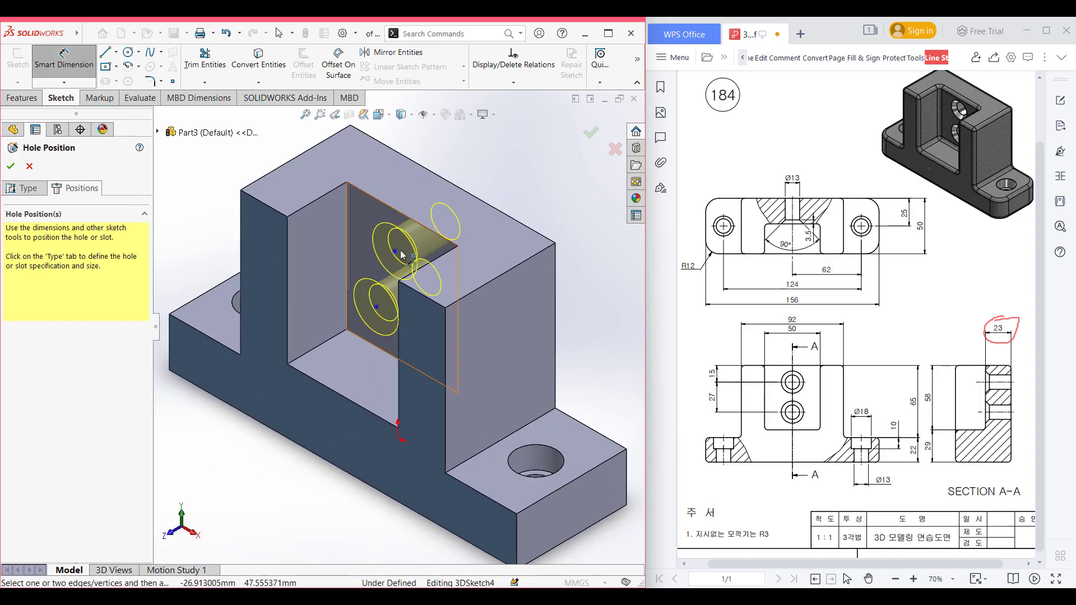
mouse_move(789, 361)
left_mouse_down()
mouse_move(790, 390)
mouse_move(761, 392)
left_mouse_up()
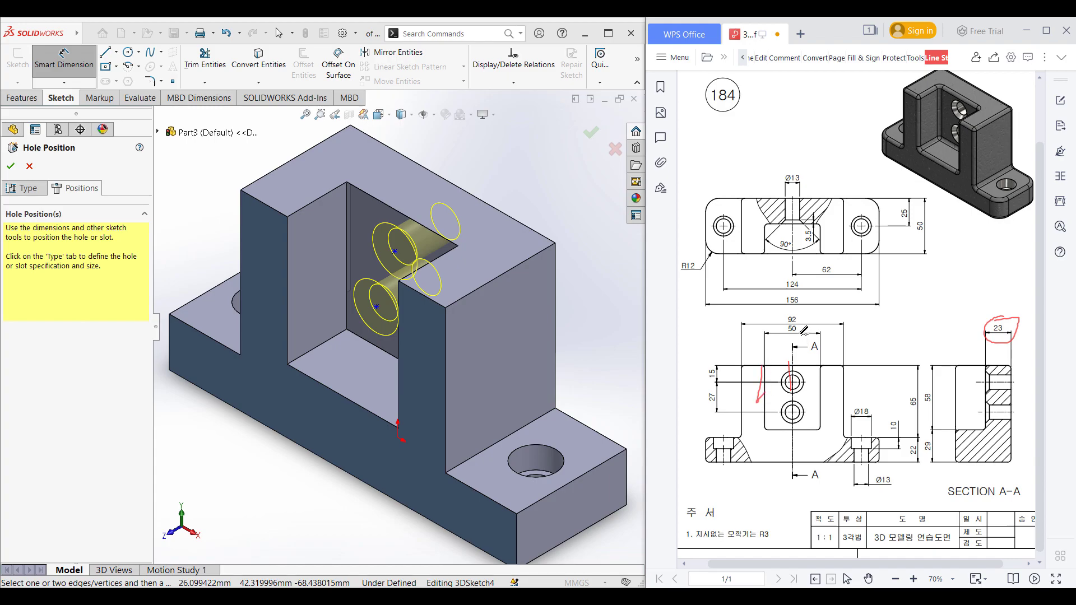
mouse_move(786, 319)
left_mouse_down()
mouse_move(778, 328)
mouse_move(790, 321)
left_mouse_up()
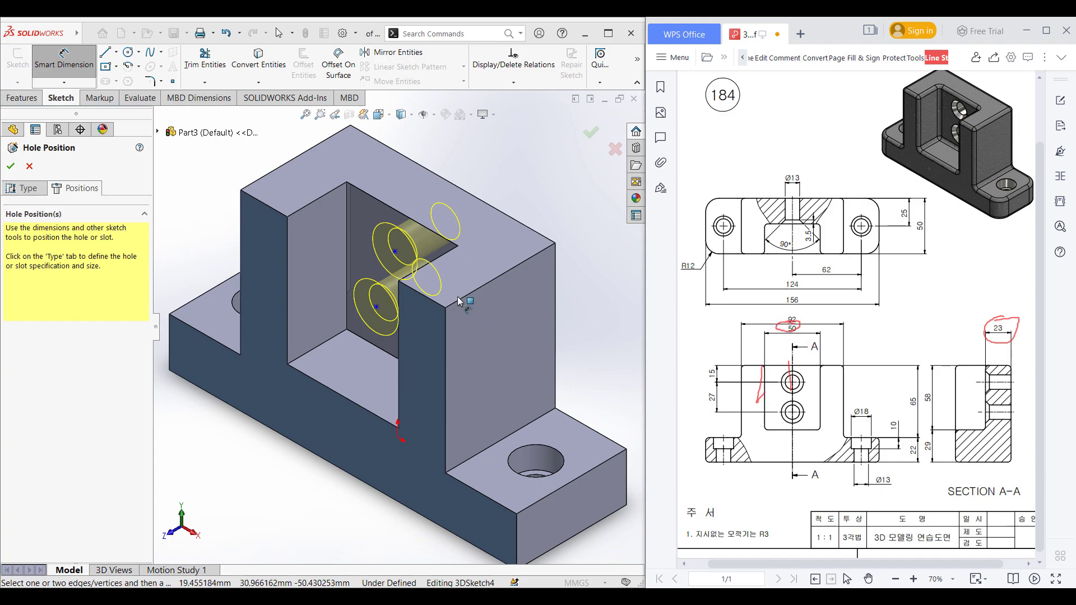
left_click(395, 253)
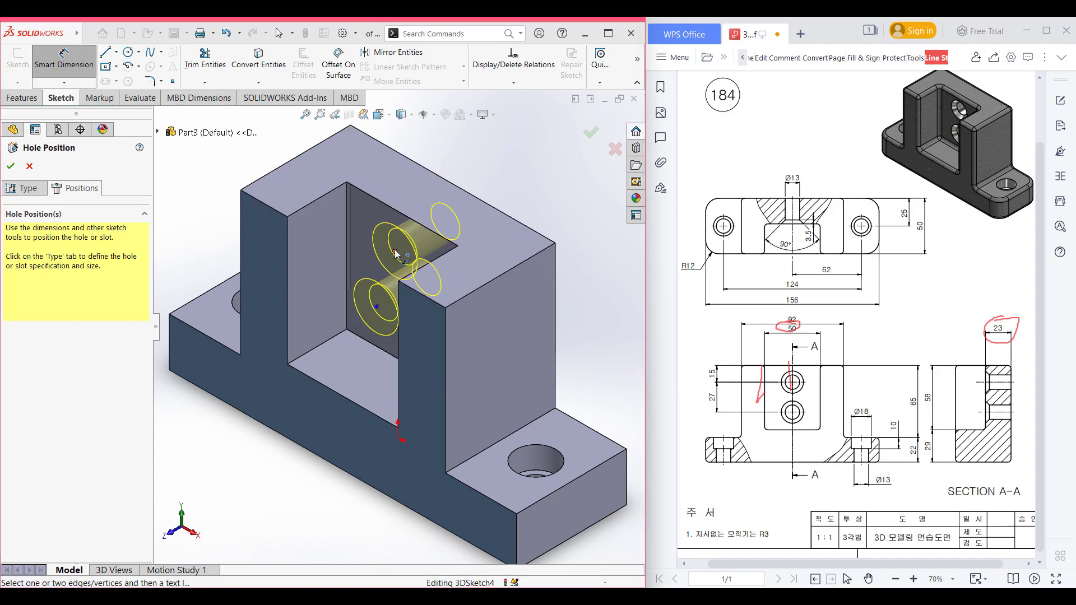
left_click(347, 221)
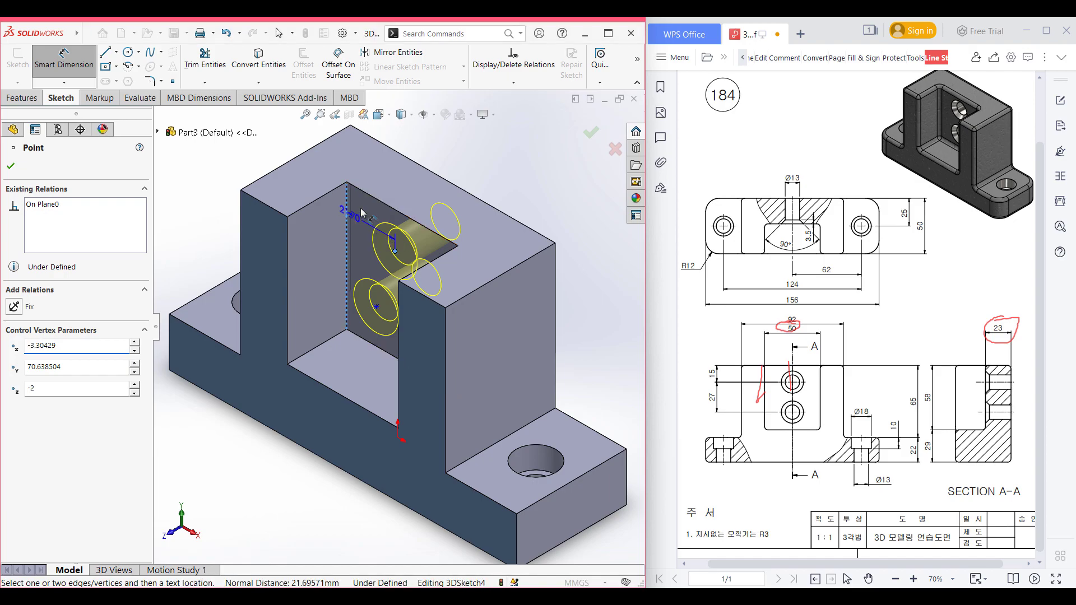
left_click(367, 178)
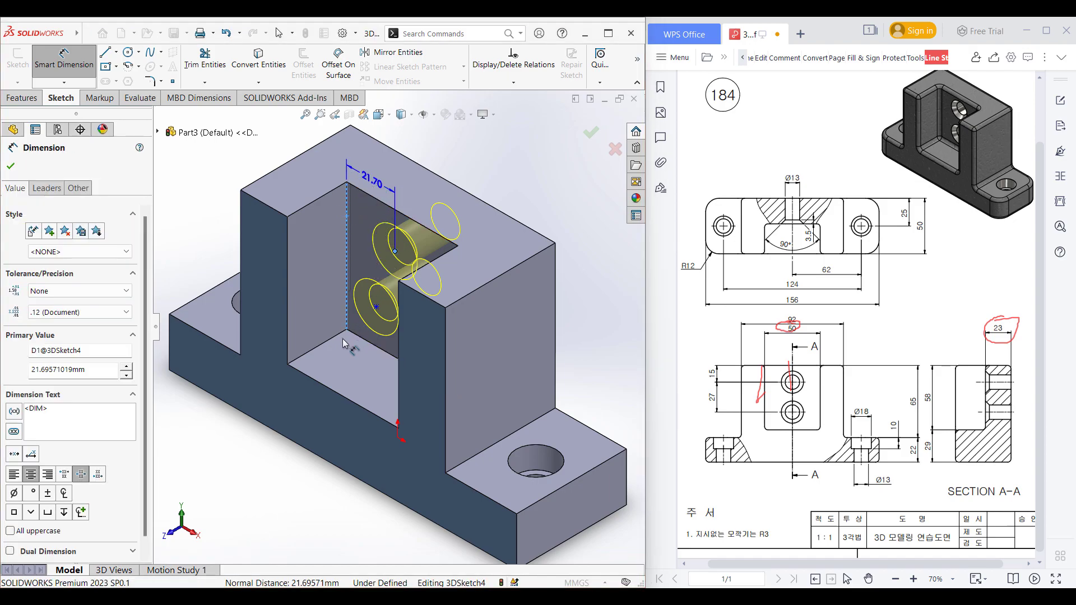
type("25")
key("Return")
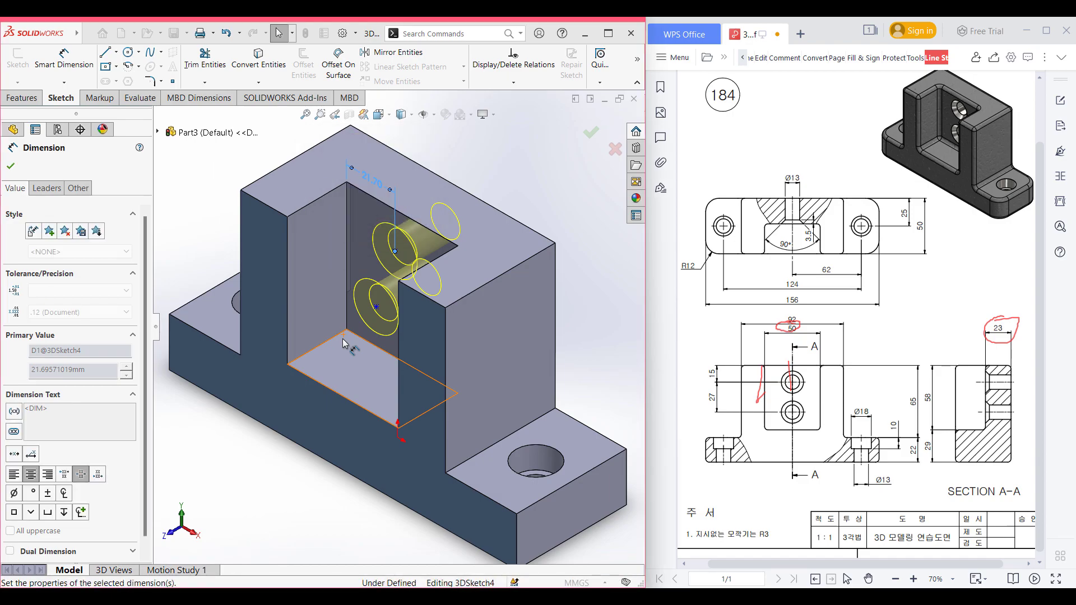
Step: Dimension the lower countersunk hole's centre 25 mm from the same vertical pocket edge
left_click(376, 309)
left_click(348, 300)
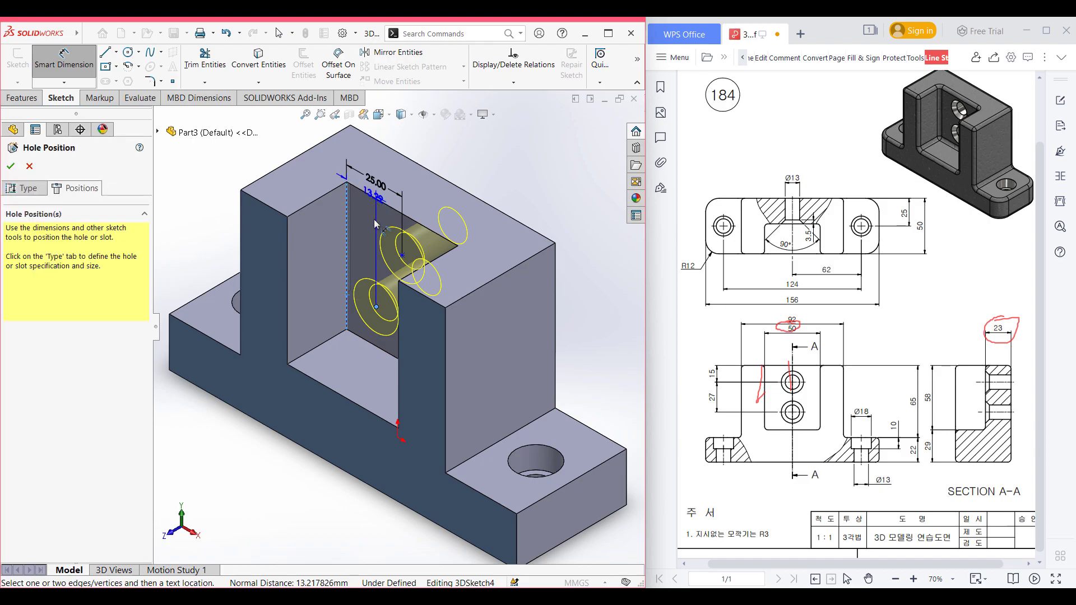
left_click(375, 224)
type("25")
key("Return")
Step: Face the bracket from the front and mark the holes' 15 and 27 vertical dimensions on the drawing
middle_click_drag(374, 227, 495, 238)
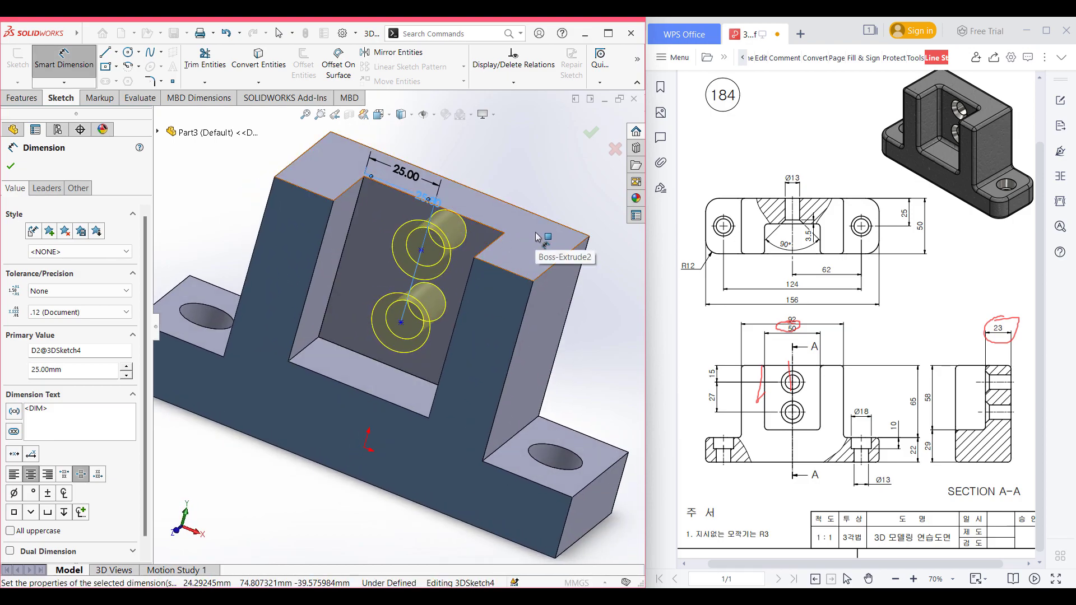
key("ctrl+1")
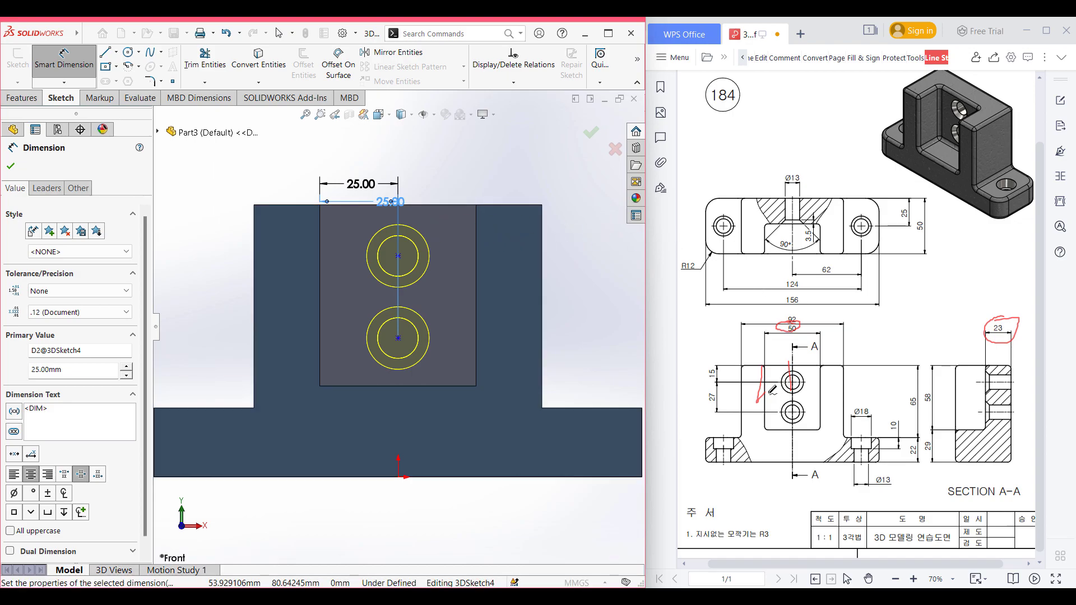
mouse_move(722, 362)
left_mouse_down()
mouse_move(707, 385)
mouse_move(729, 359)
mouse_move(753, 378)
mouse_move(800, 381)
left_mouse_up()
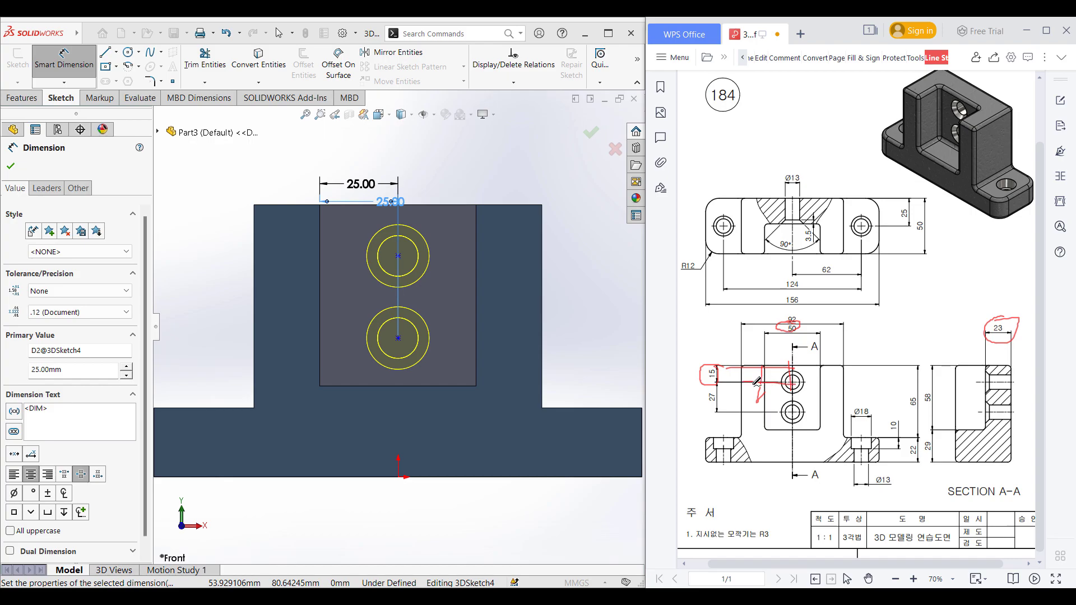
left_click_drag(747, 409, 790, 412)
left_click_drag(727, 389, 718, 387)
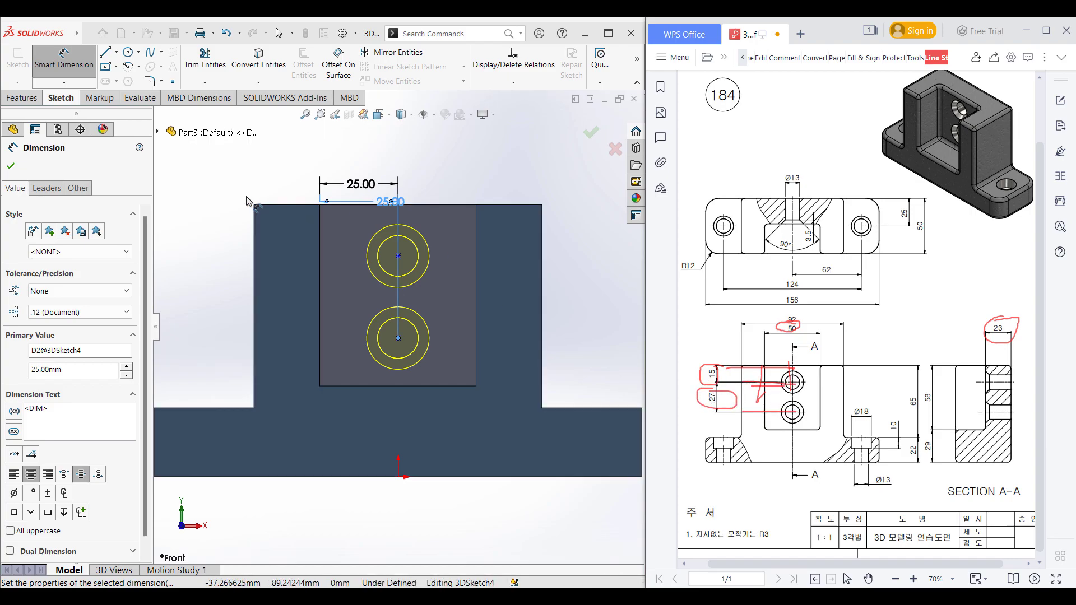
Step: Dimension the upper hole's centre 15 mm below the bracket's top edge
left_click(397, 256)
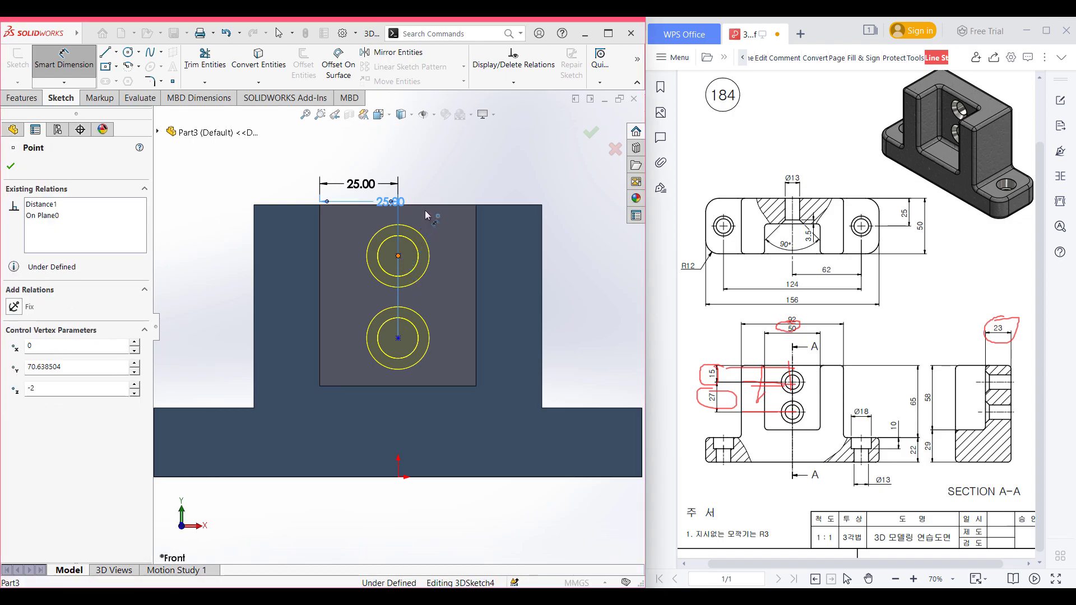
left_click(229, 241)
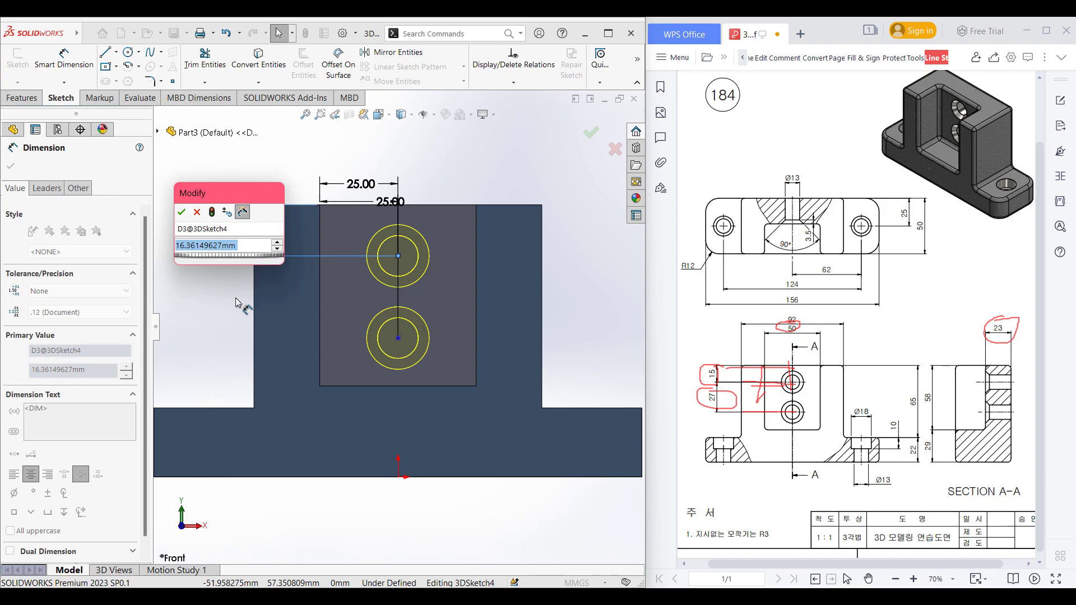
type("15")
key("Return")
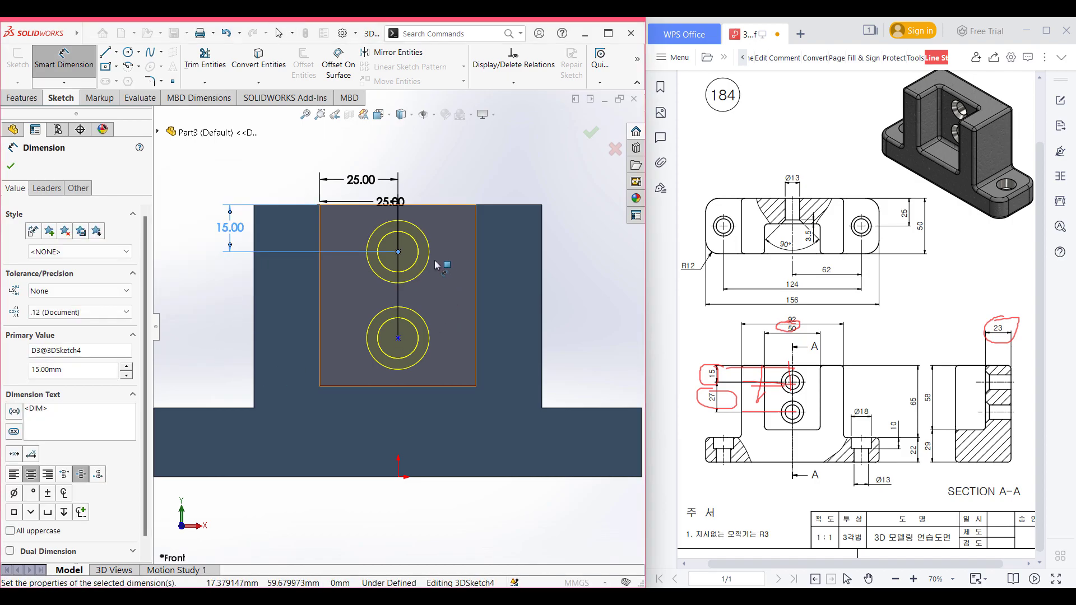
Step: Dimension the two hole centres 27 mm apart vertically and finish the countersunk hole feature
left_click(398, 338)
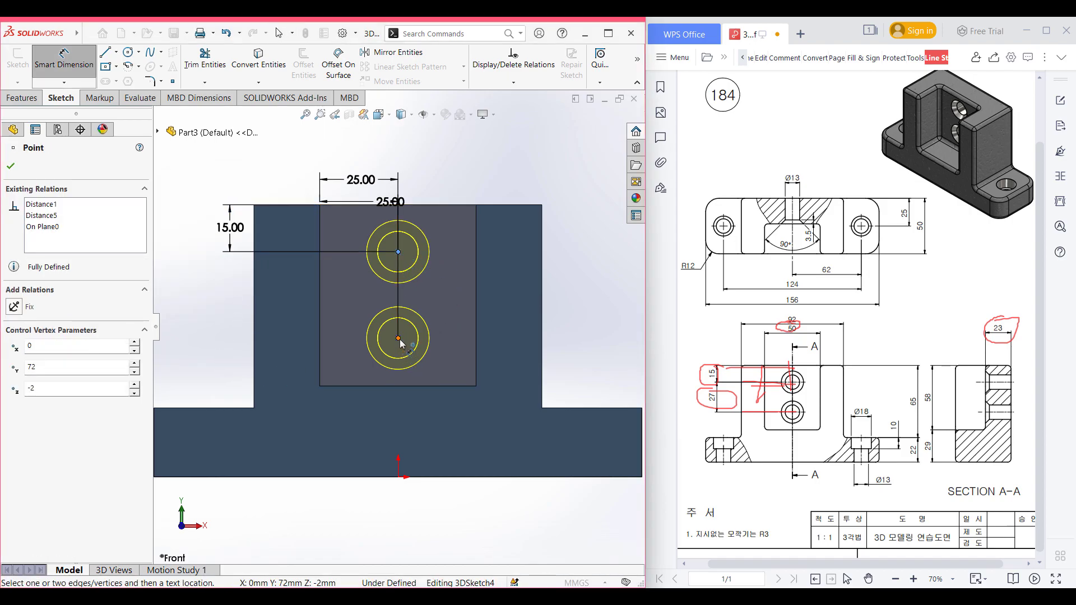
left_click(398, 252)
left_click(230, 302)
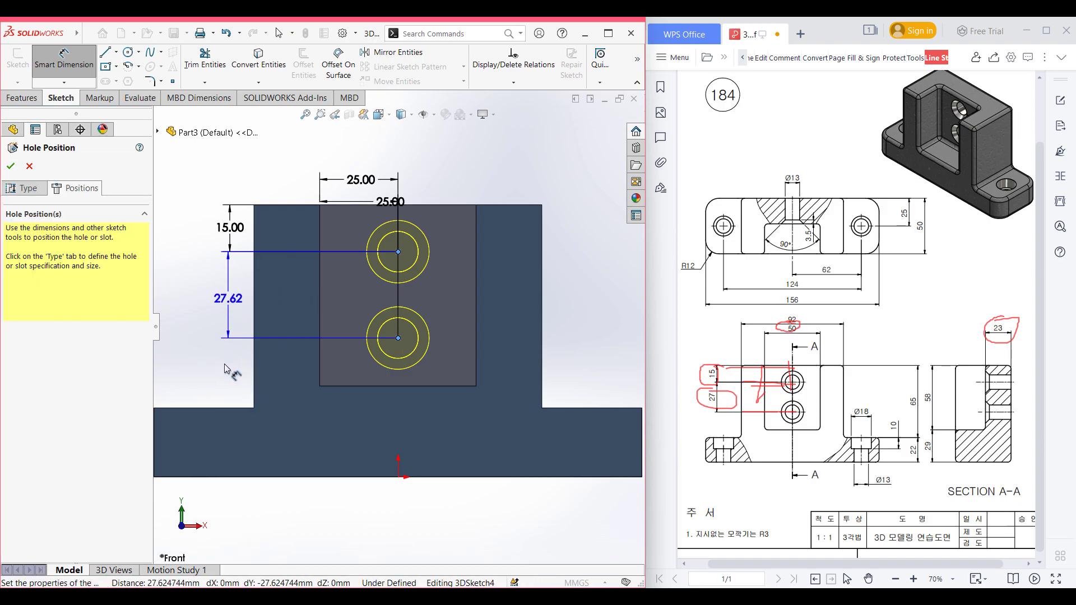
type("27")
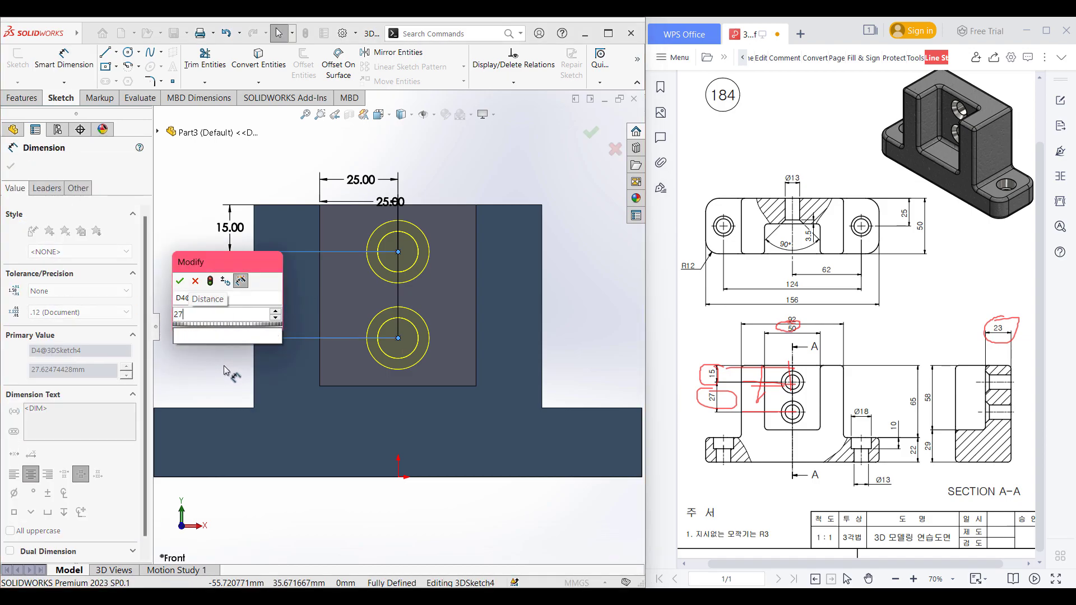
key("Return")
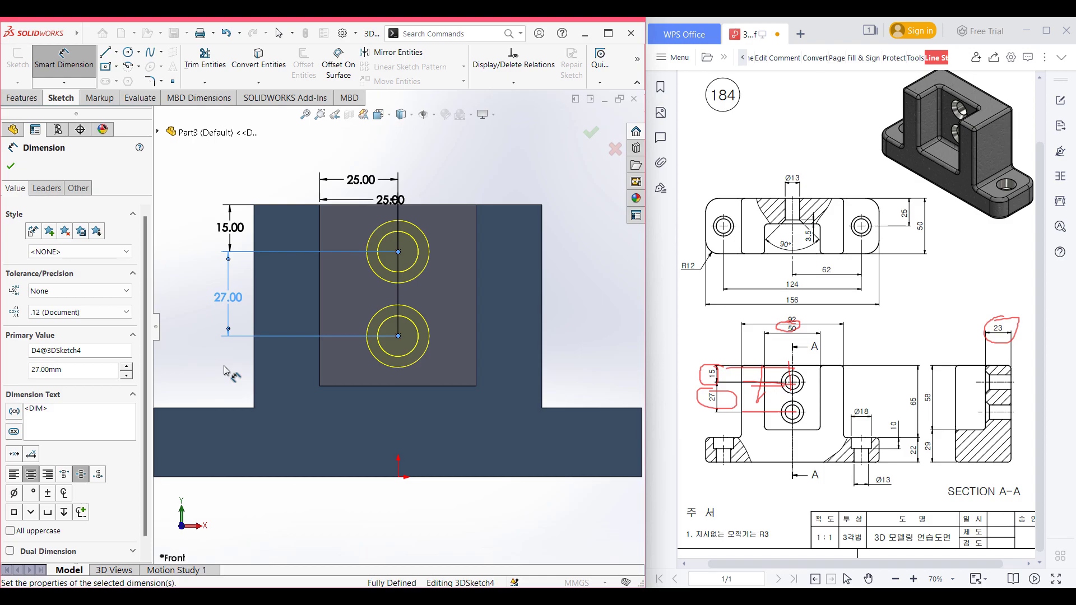
key("ctrl+7")
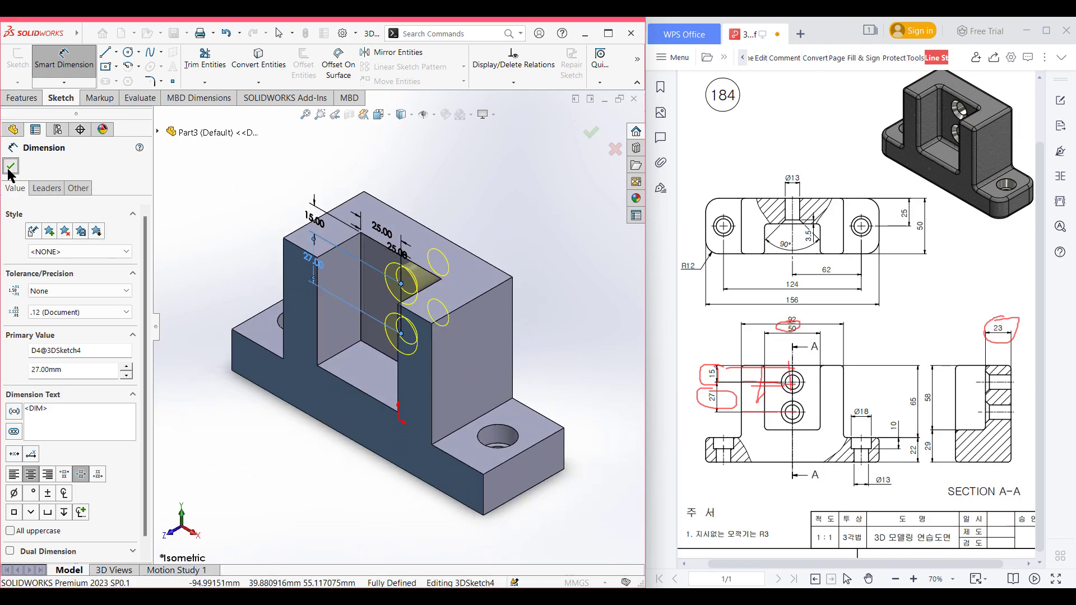
left_click(10, 167)
left_click(11, 166)
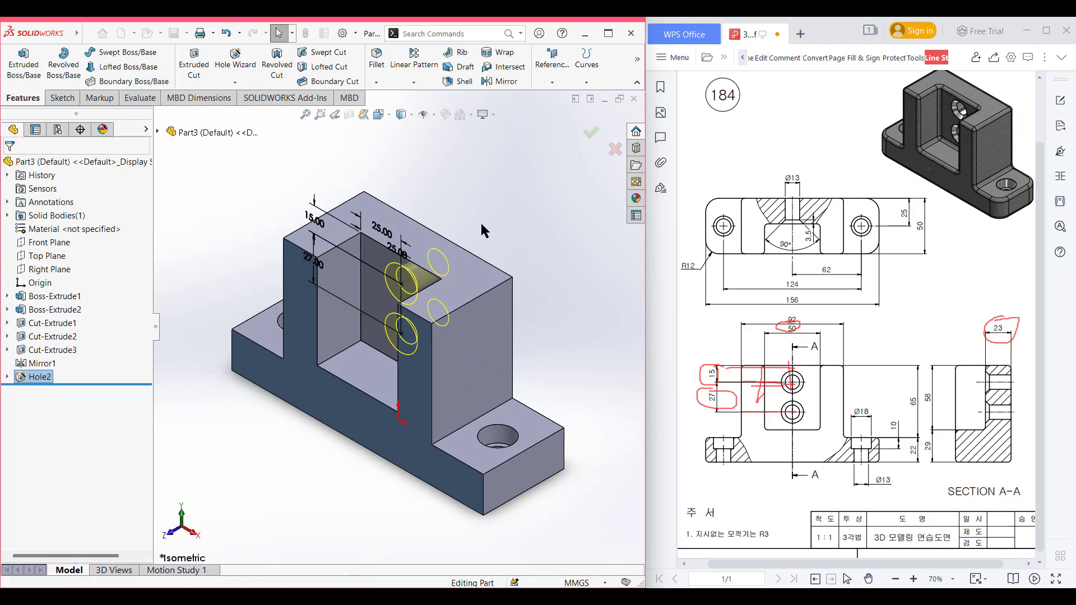
left_click(472, 181)
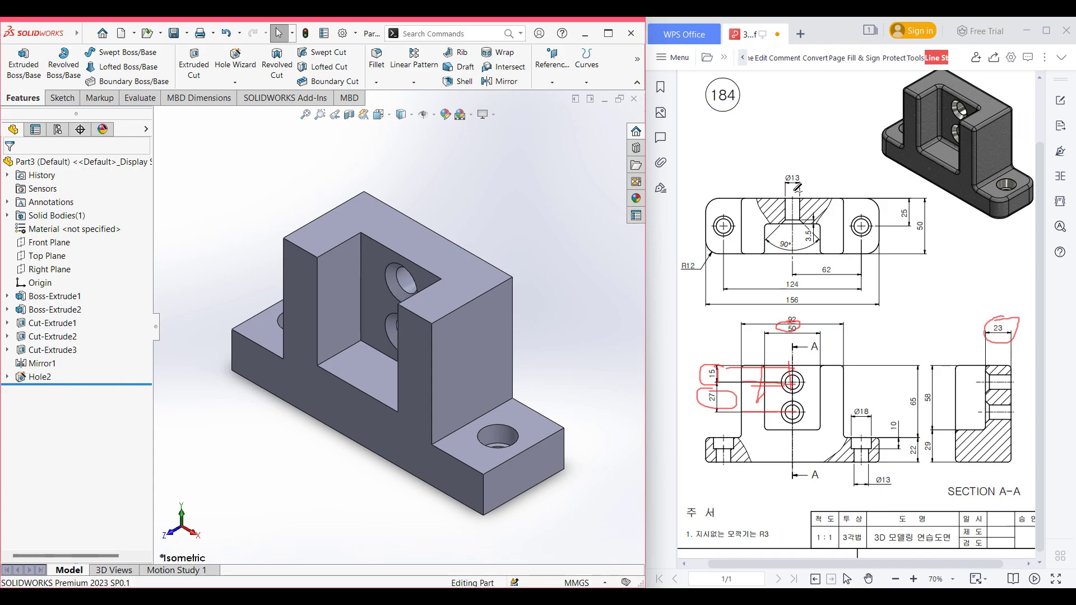
Step: Mark the 3.5 countersink depth on the drawing and measure the distance between the upper hole's outer and inner circular edges
mouse_move(800, 221)
left_mouse_down()
mouse_move(842, 220)
mouse_move(806, 242)
mouse_move(812, 223)
left_mouse_up()
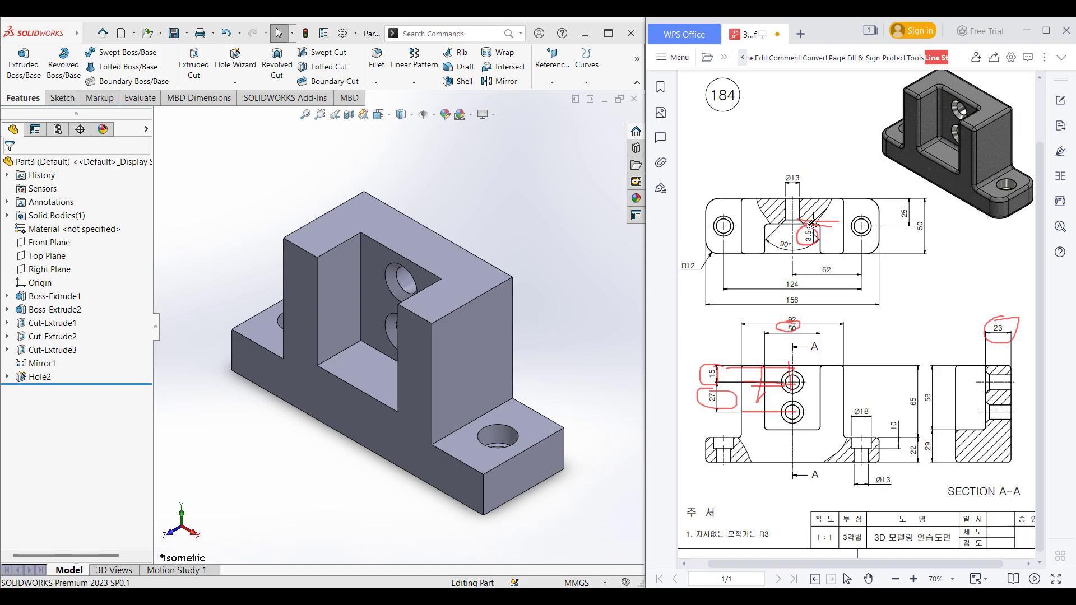
left_click(121, 97)
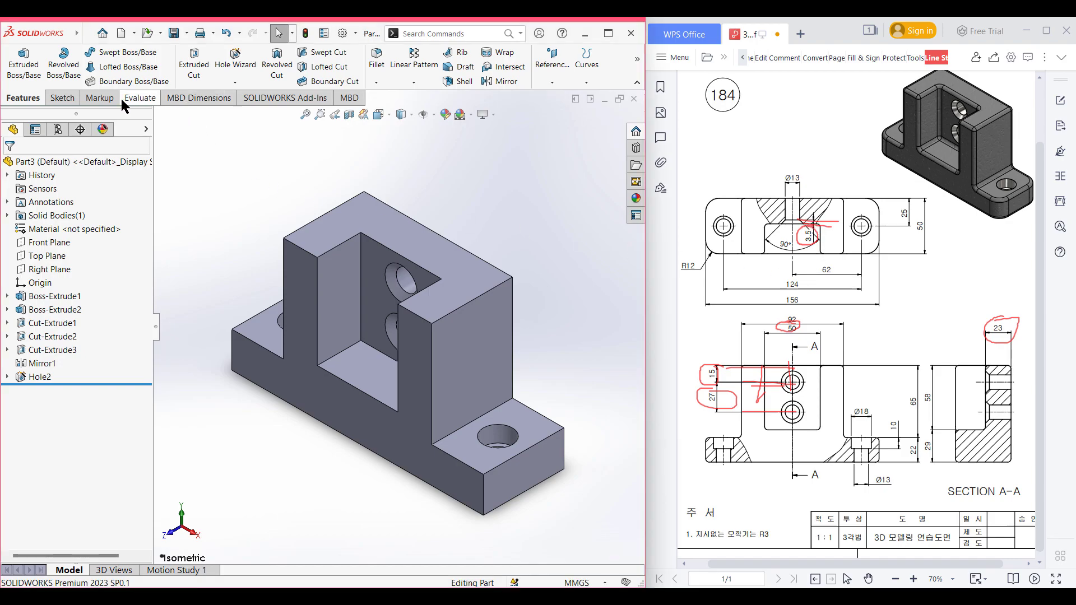
left_click(402, 289)
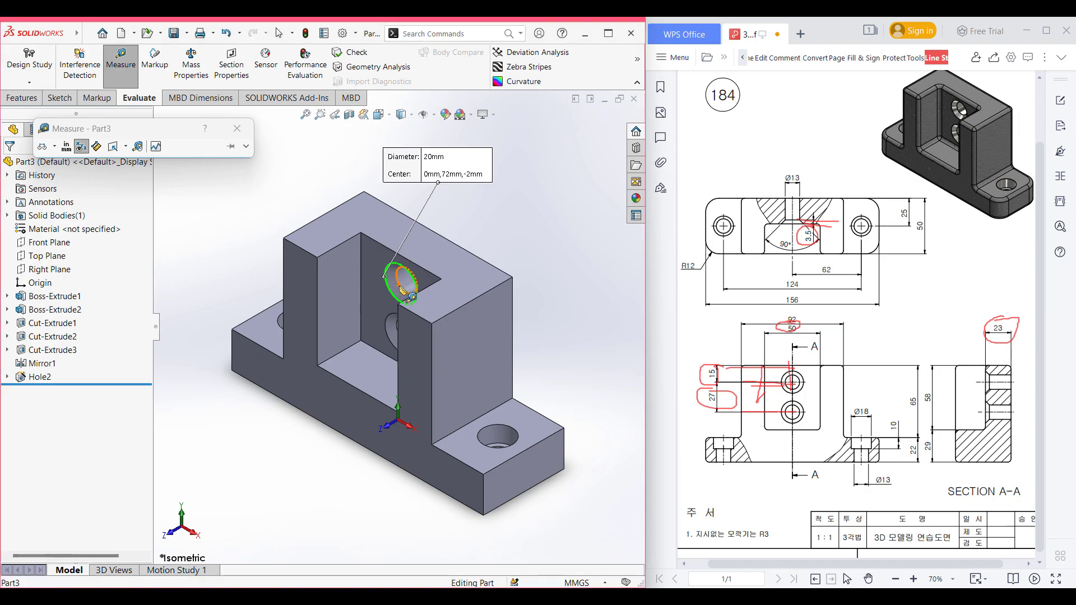
left_click(402, 289)
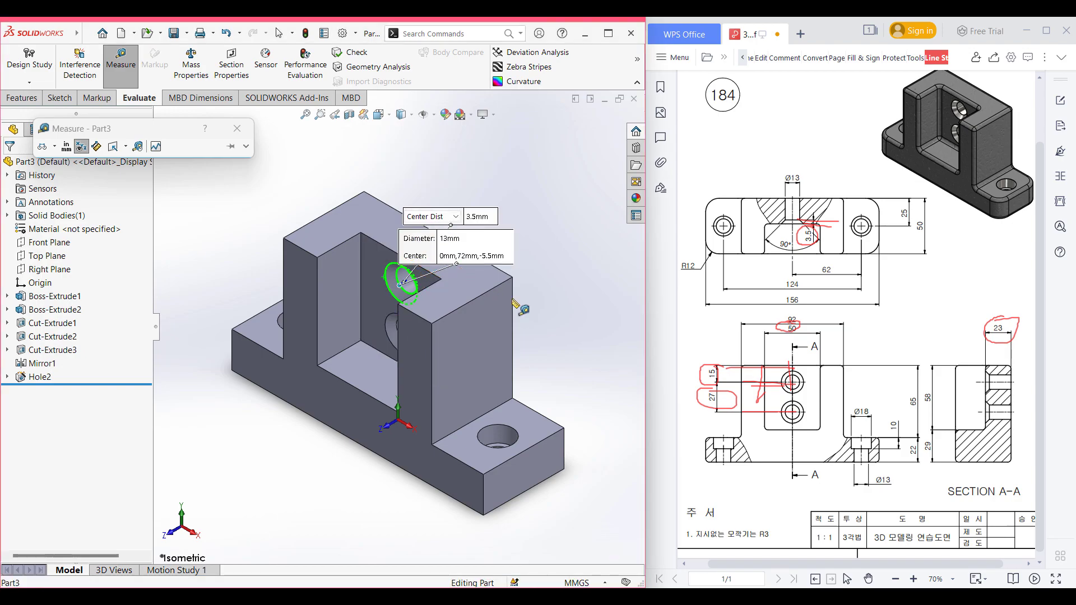
middle_click_drag(581, 309, 571, 356)
scroll(399, 303, "down", 5)
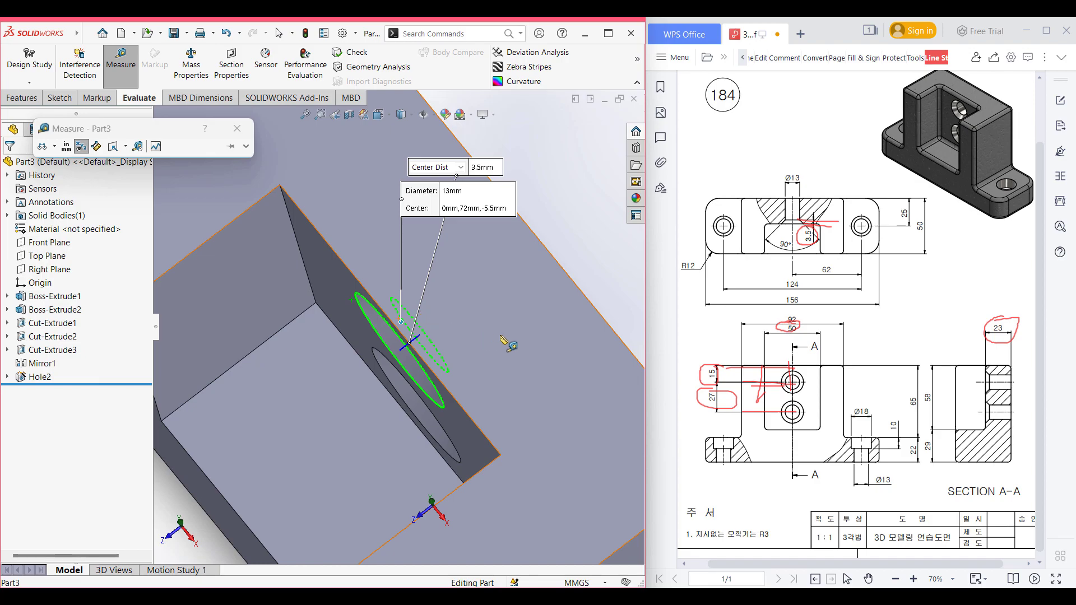
middle_click_drag(552, 302, 459, 168)
middle_click_drag(445, 247, 441, 225)
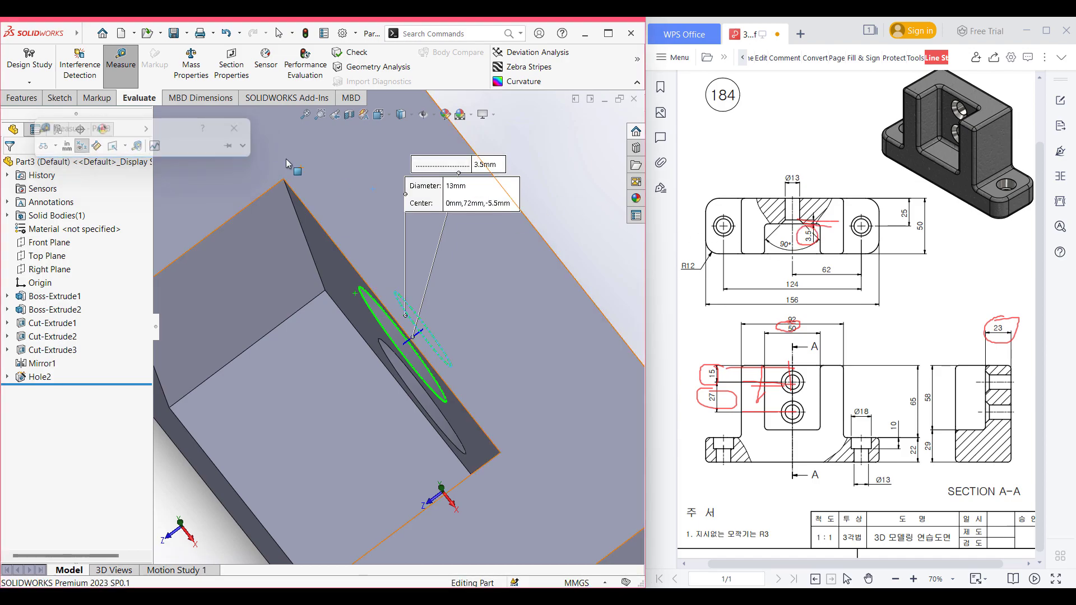
scroll(412, 210, "up", 3)
left_click(481, 209)
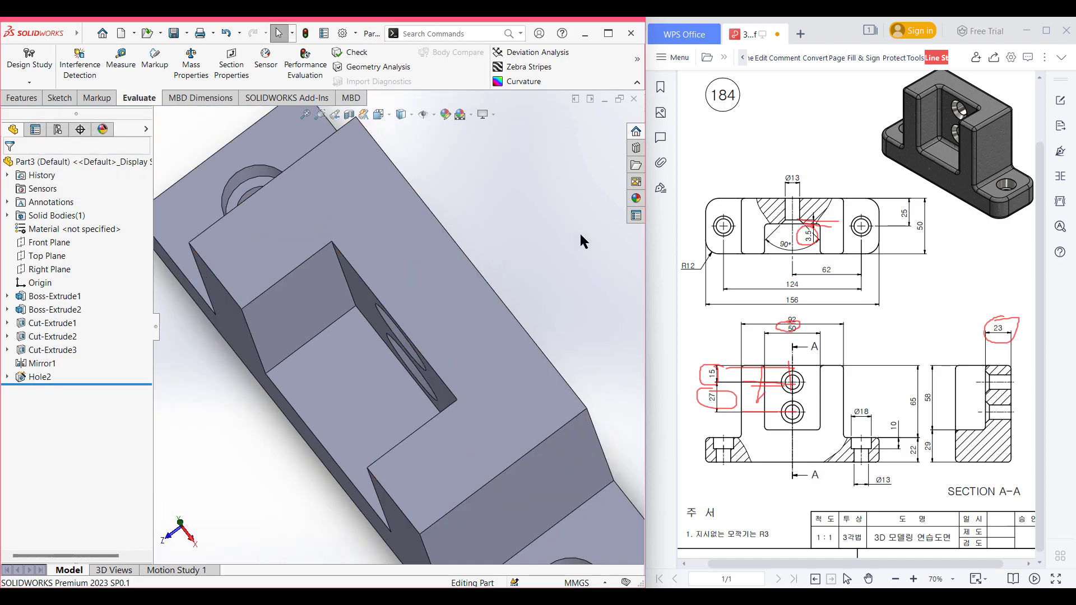
key("ctrl+7")
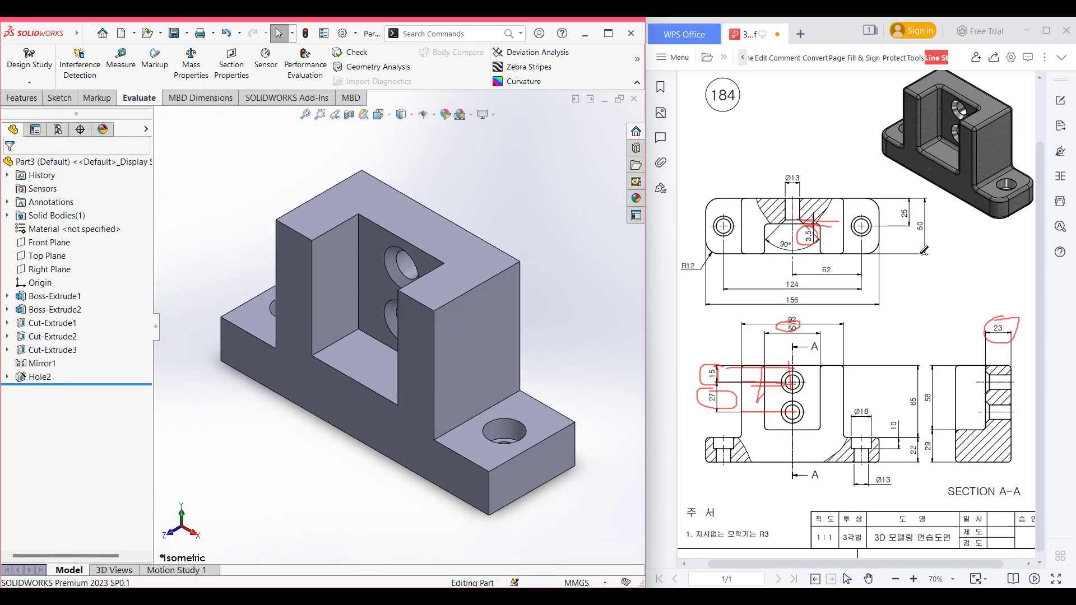
Step: Undo all the pen marks on the drawing
left_click_drag(888, 291, 920, 275)
key("ctrl+z")
key("ctrl+z")
key("ctrl+z")
key("ctrl+z")
key("ctrl+z")
key("ctrl+z")
key("ctrl+z")
key("ctrl+z")
key("ctrl+z")
key("ctrl+z")
key("ctrl+z")
key("ctrl+z")
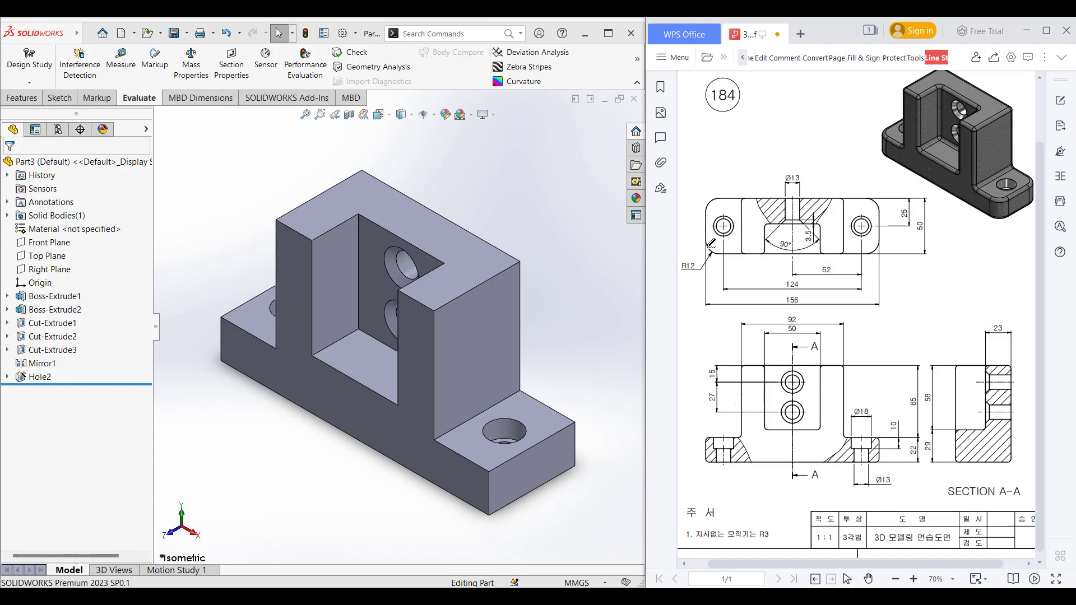
Step: Mark the top view's rounded base corners, the R12 callout and the general fillet note on the drawing, and undo these marks
left_click_drag(704, 242, 725, 257)
left_click_drag(880, 241, 861, 265)
left_click_drag(872, 198, 879, 212)
left_click_drag(714, 198, 696, 212)
mouse_move(689, 258)
left_mouse_down()
mouse_move(679, 276)
mouse_move(707, 277)
left_mouse_up()
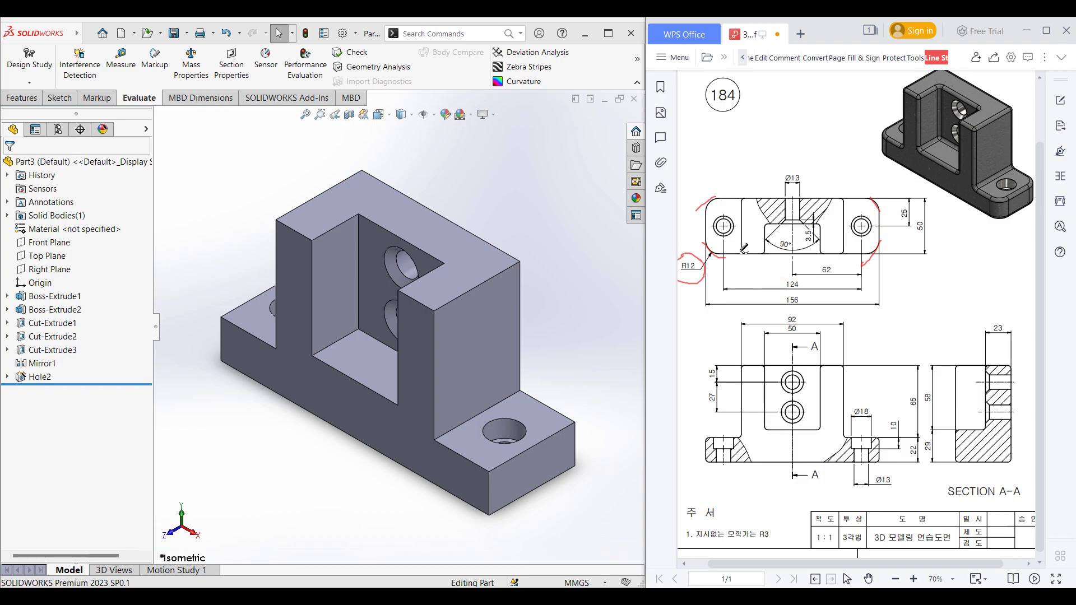
mouse_move(983, 89)
left_mouse_down()
mouse_move(917, 89)
mouse_move(984, 128)
mouse_move(976, 96)
left_mouse_up()
mouse_move(762, 524)
left_mouse_down()
mouse_move(752, 543)
mouse_move(784, 531)
mouse_move(758, 528)
left_mouse_up()
key("ctrl+z")
key("ctrl+z")
key("ctrl+z")
key("ctrl+z")
key("ctrl+z")
key("ctrl+z")
key("ctrl+z")
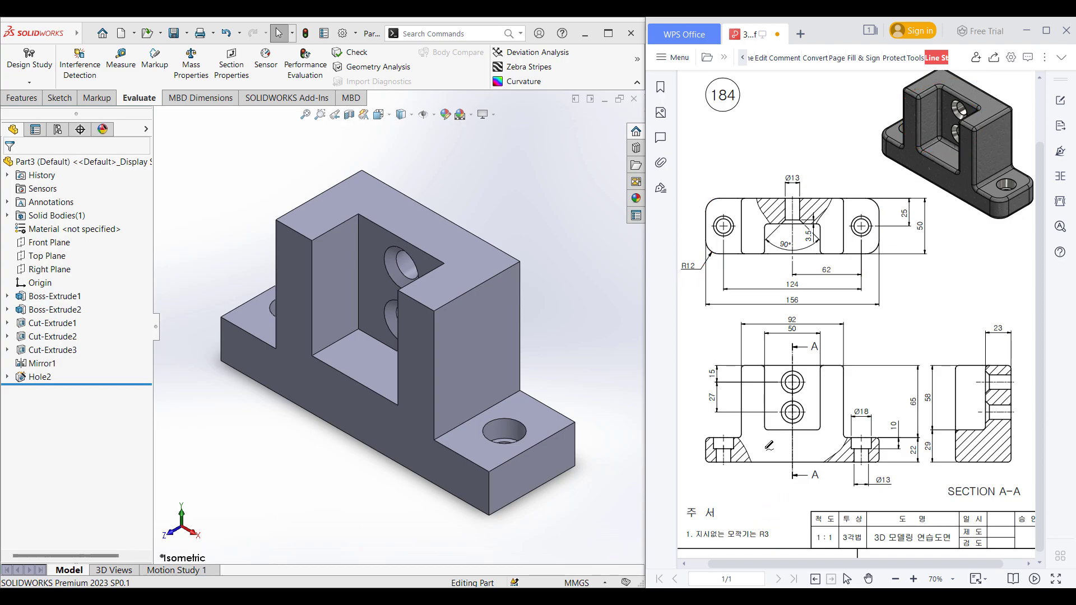
Step: Fillet the four vertical corner edges of the base with a 12 mm radius
left_click(32, 96)
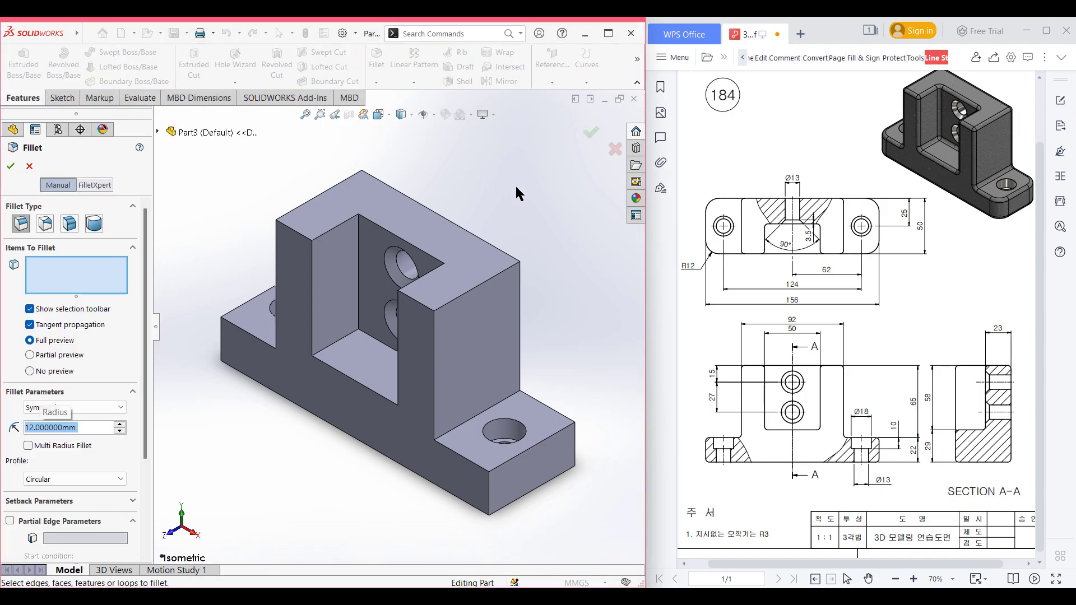
left_click(488, 487)
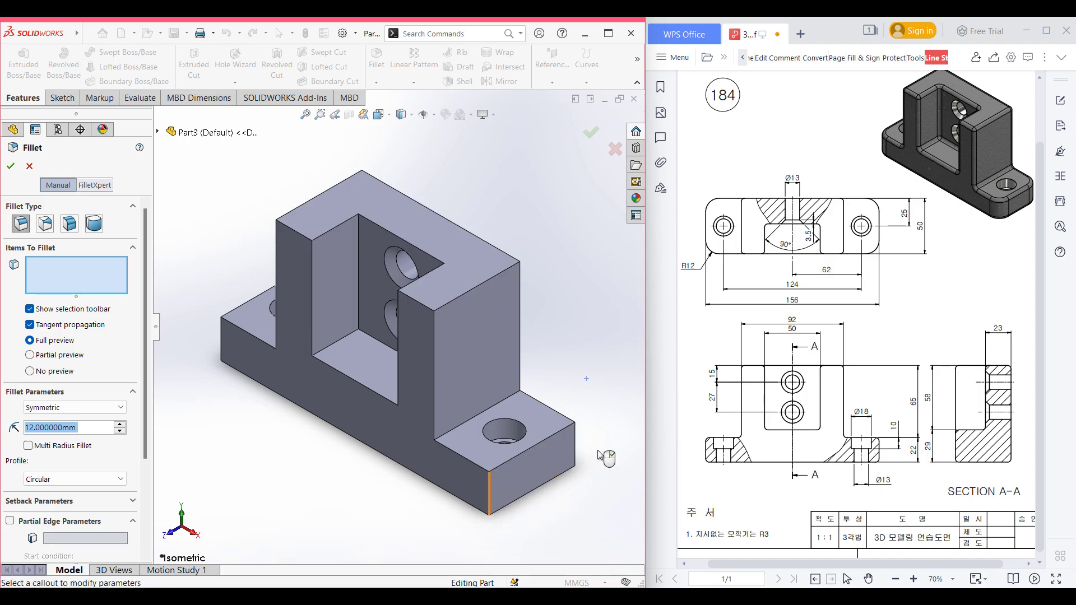
left_click(576, 437)
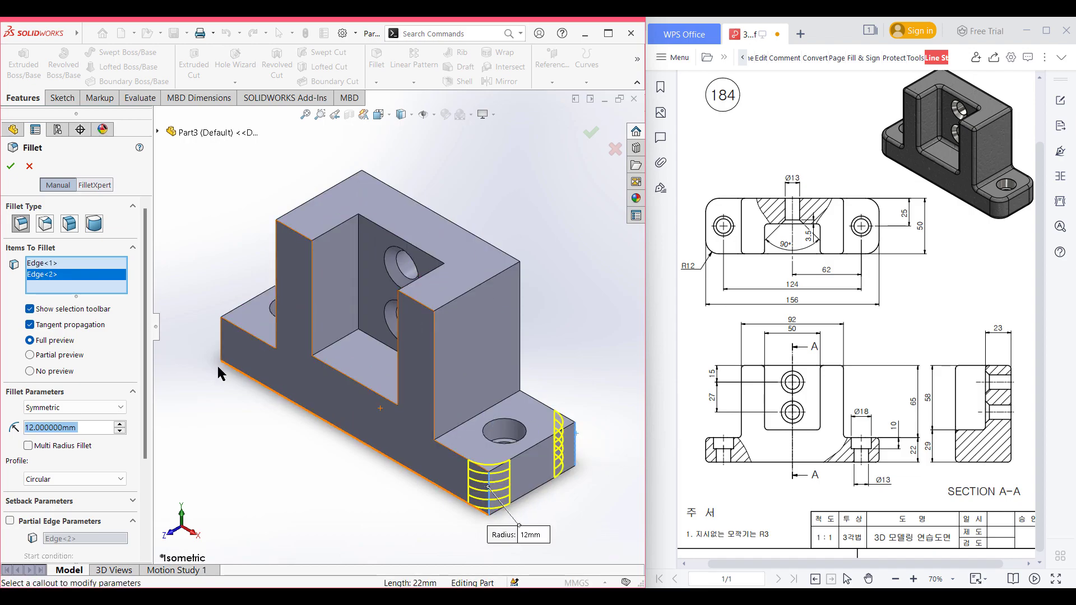
left_click(223, 340)
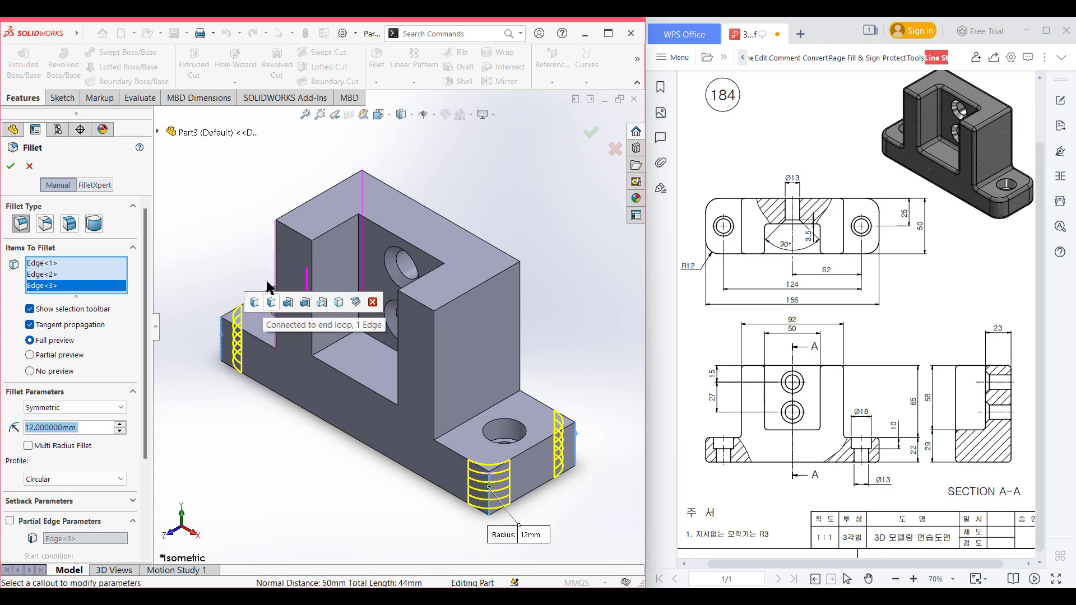
mouse_move(249, 268)
middle_mouse_down()
mouse_move(275, 275)
mouse_move(264, 269)
middle_mouse_up()
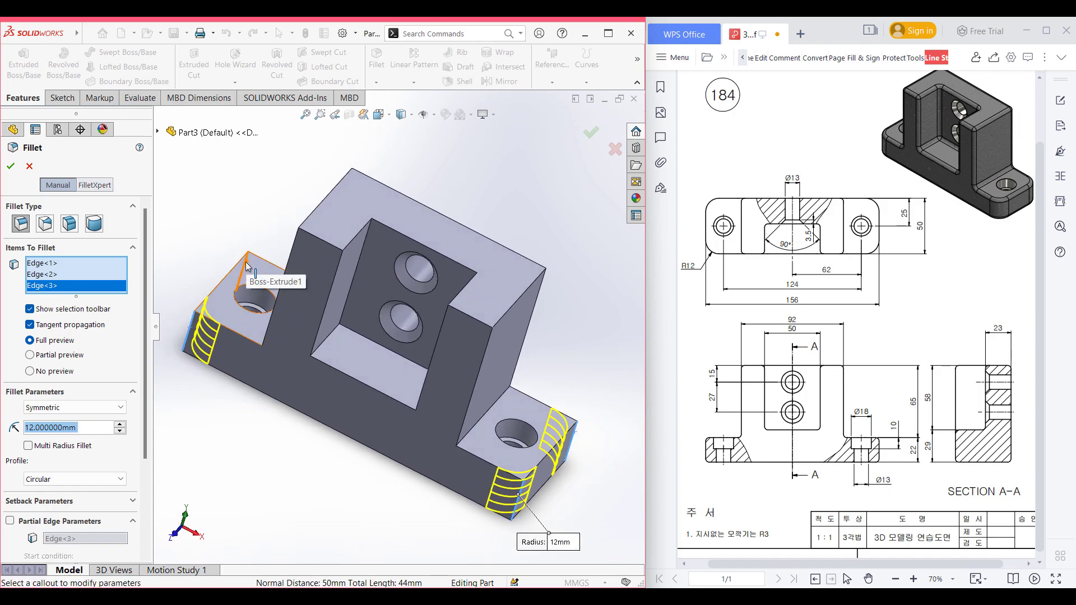
middle_click_drag(246, 268, 440, 292)
left_click(257, 331)
left_click(12, 168)
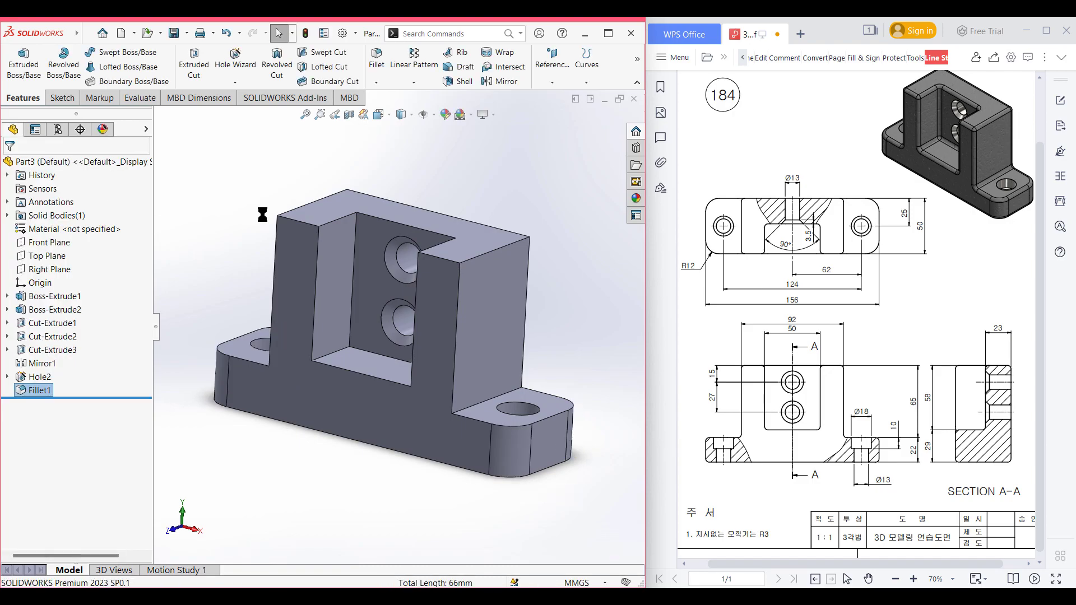
key("ctrl+7")
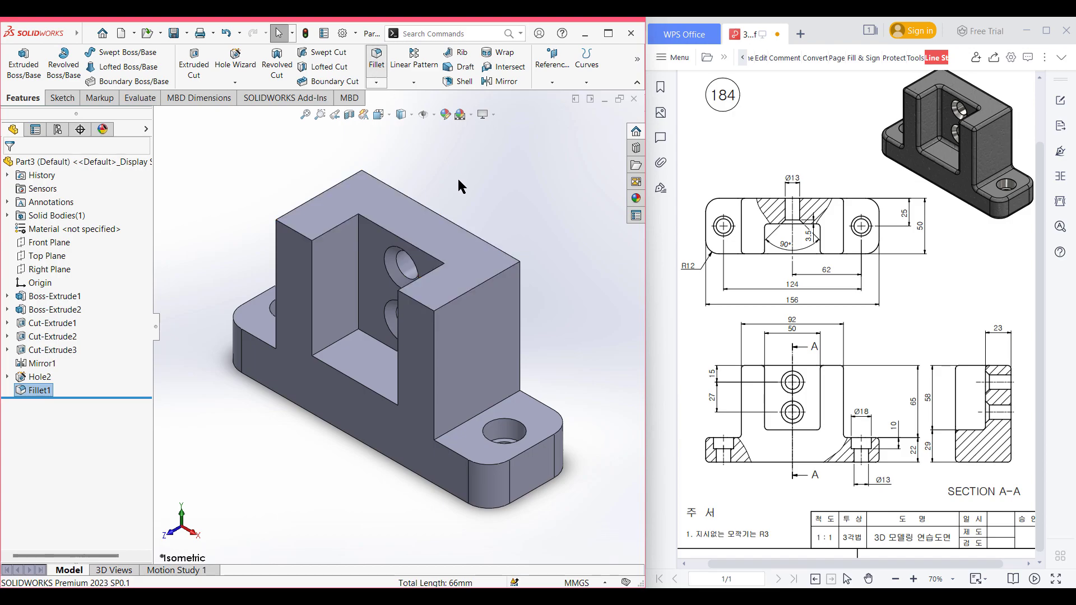
Step: Set up a 3 mm fillet on the upright block's right side, the front and top faces, and the pocket's floor and left wall
key("Return")
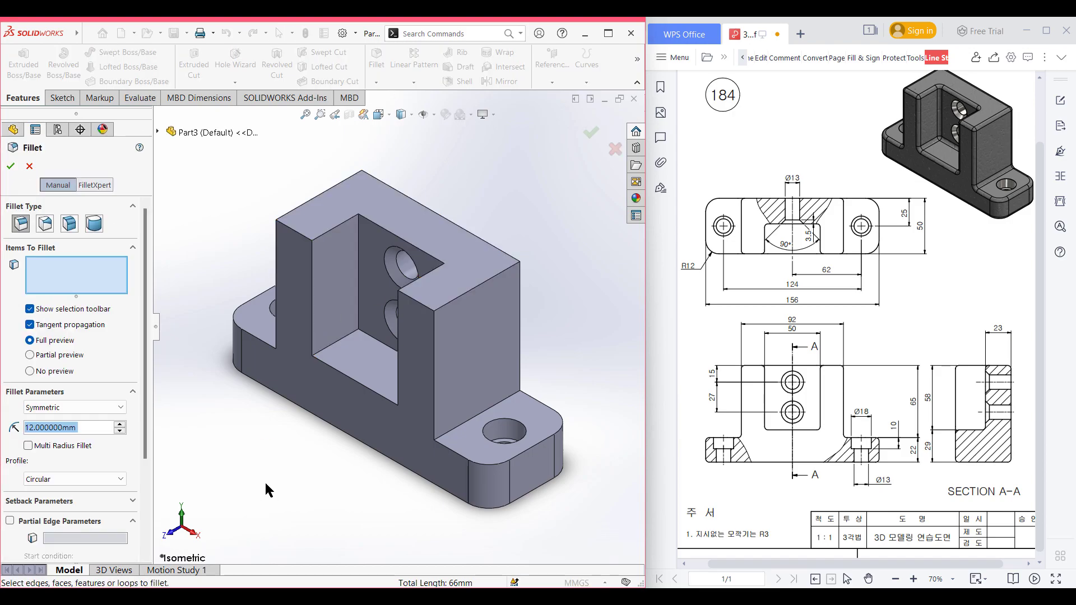
type("3")
key("Return")
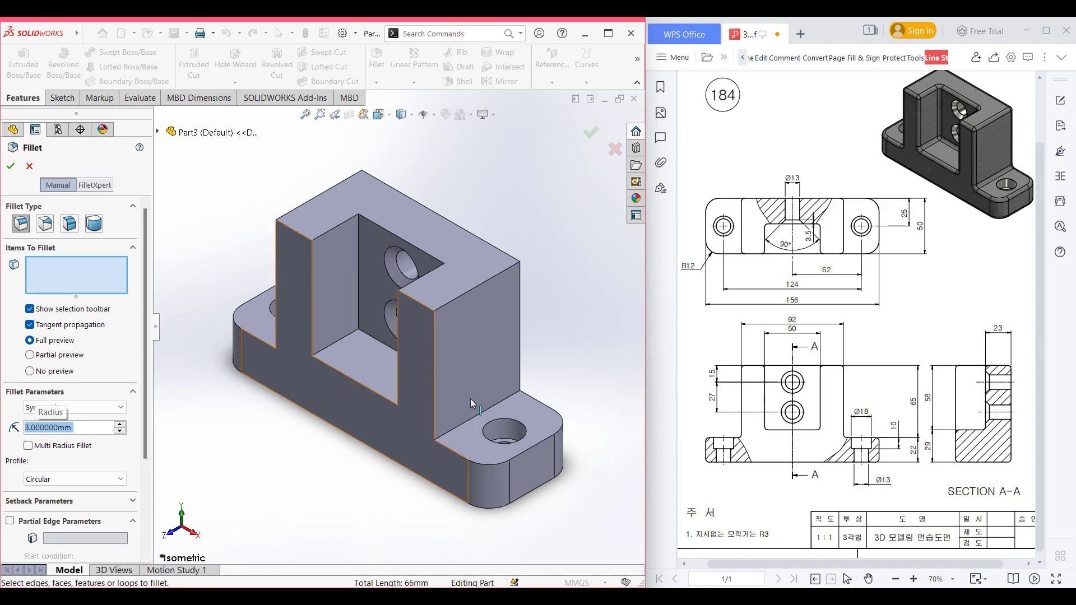
left_click(483, 362)
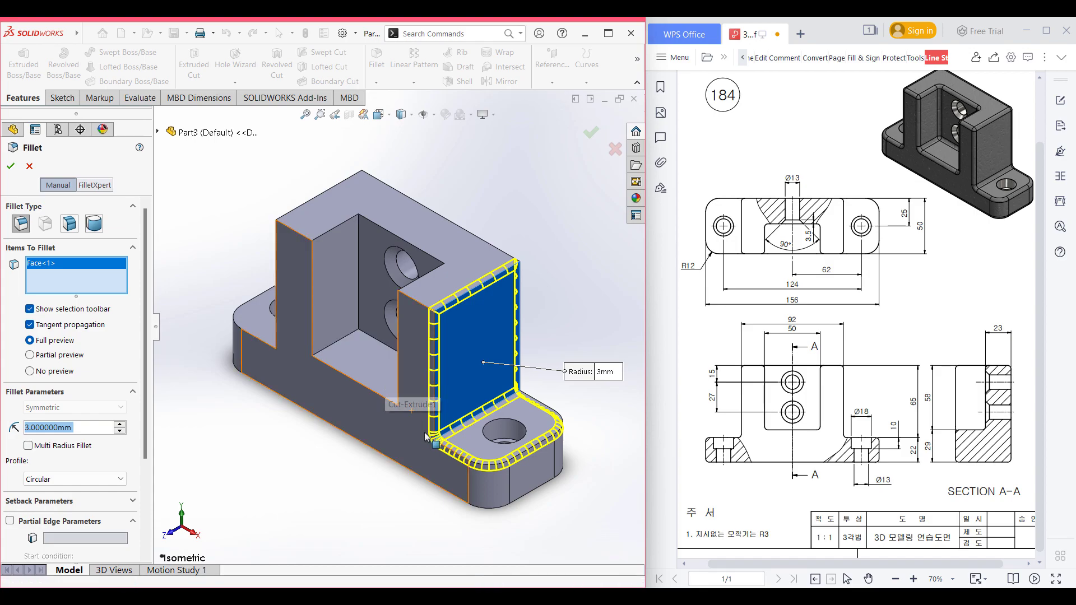
left_click(422, 432)
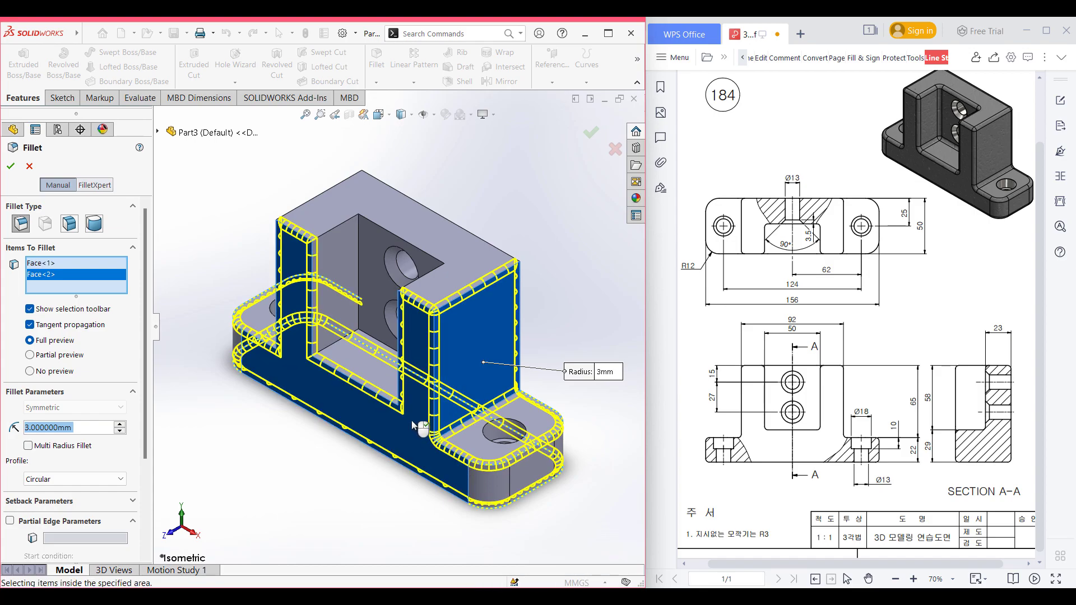
left_click(357, 341)
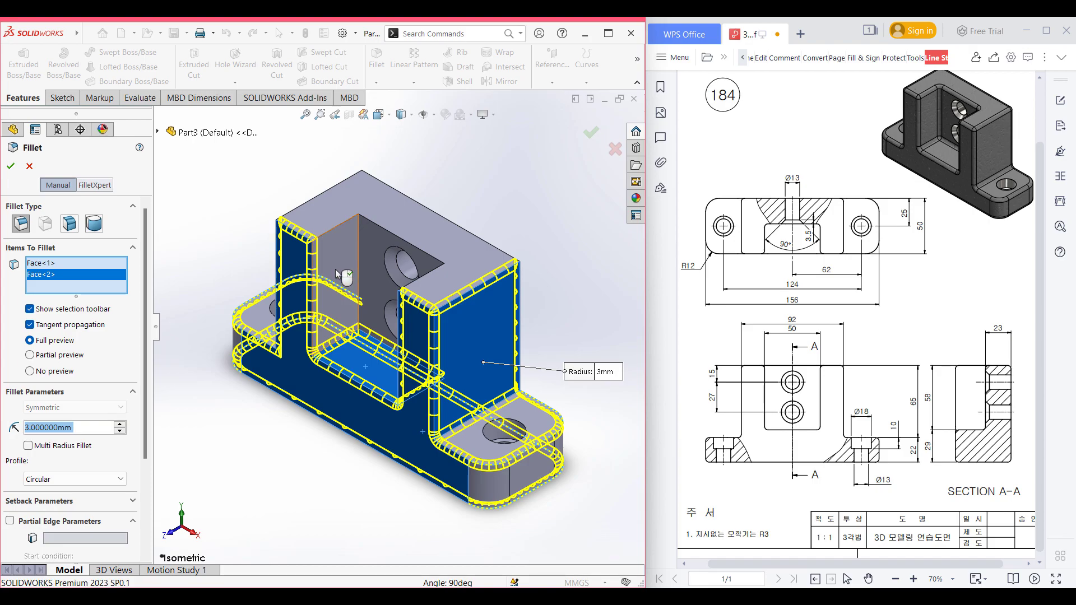
left_click(333, 260)
left_click(459, 256)
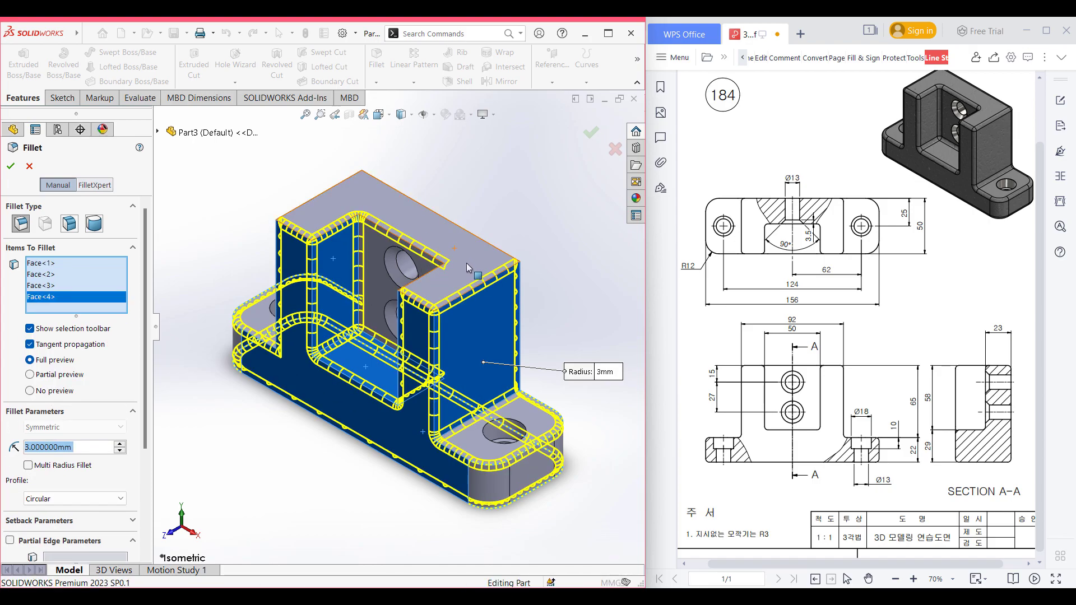
Step: Add the pocket's right wall and the upright block's left side to the fillet selection and finish the fillet
middle_click_drag(268, 448, 455, 384)
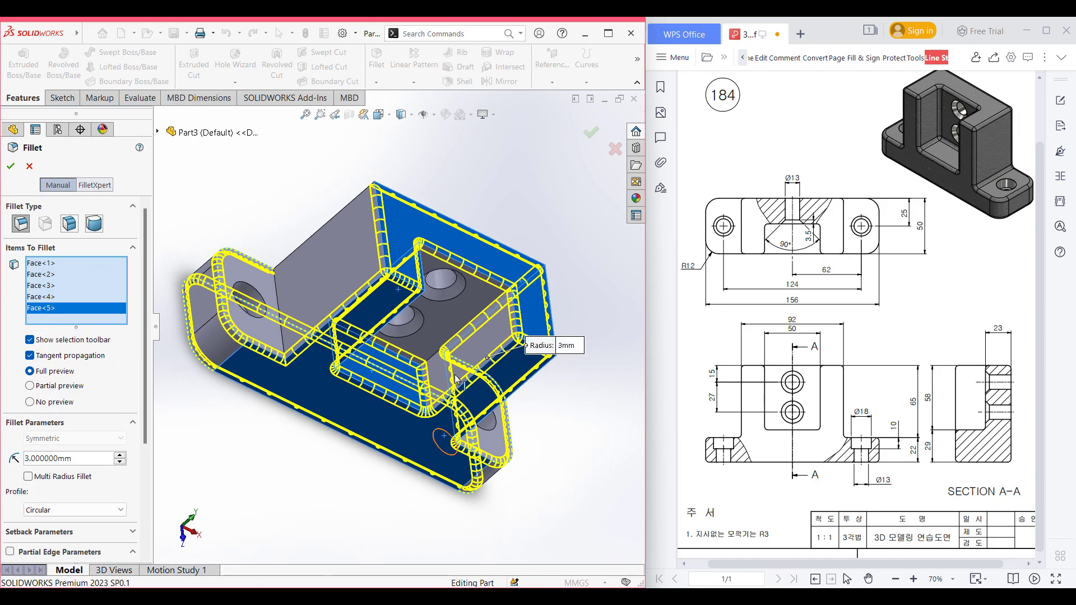
left_click(478, 338)
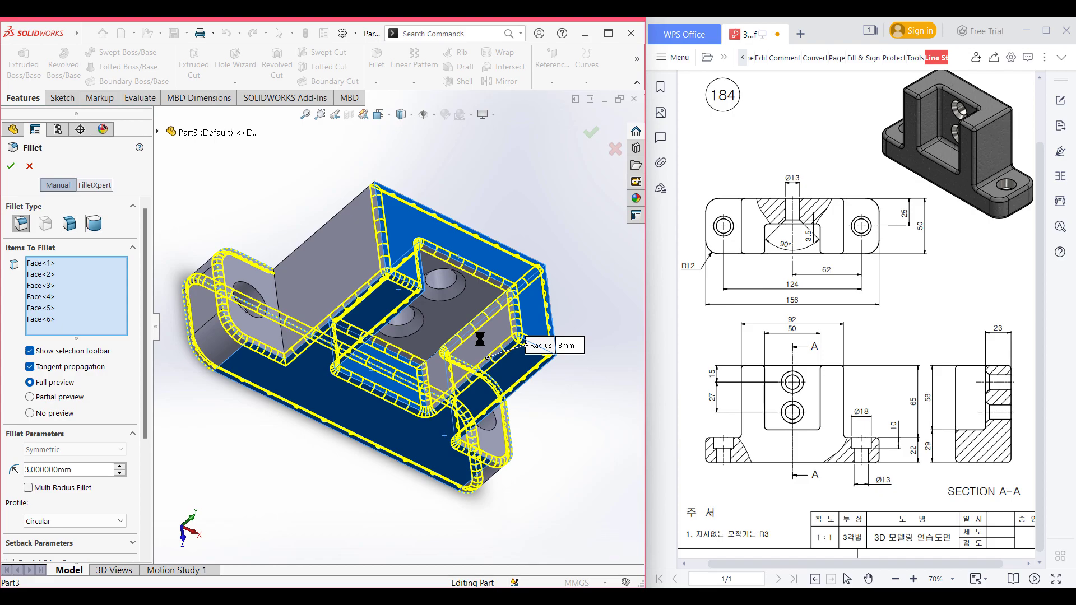
left_click(295, 298)
middle_click_drag(418, 492, 313, 443)
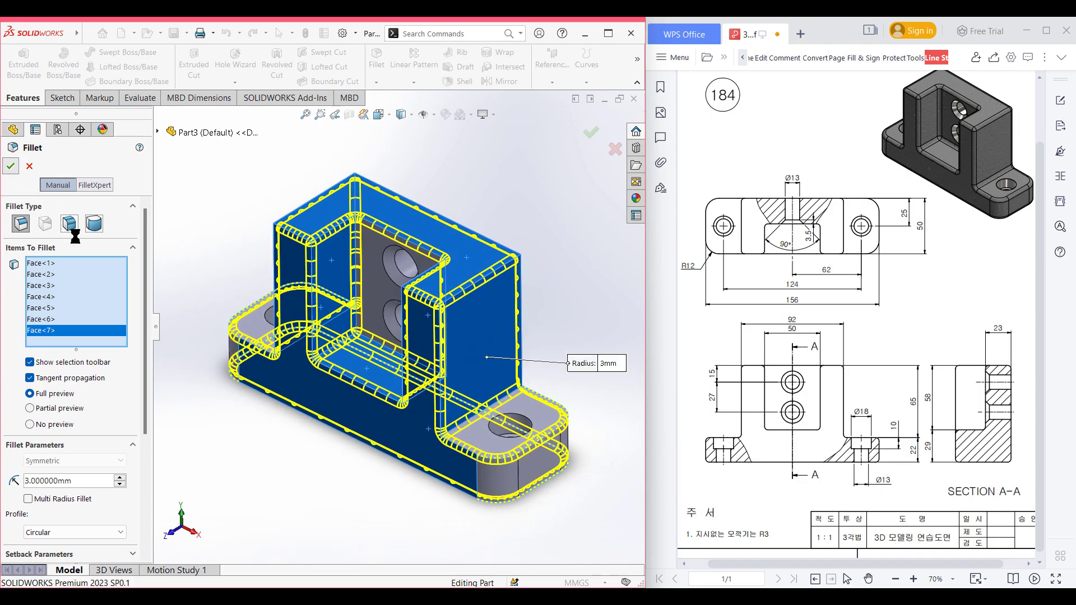
middle_click_drag(238, 454, 303, 488)
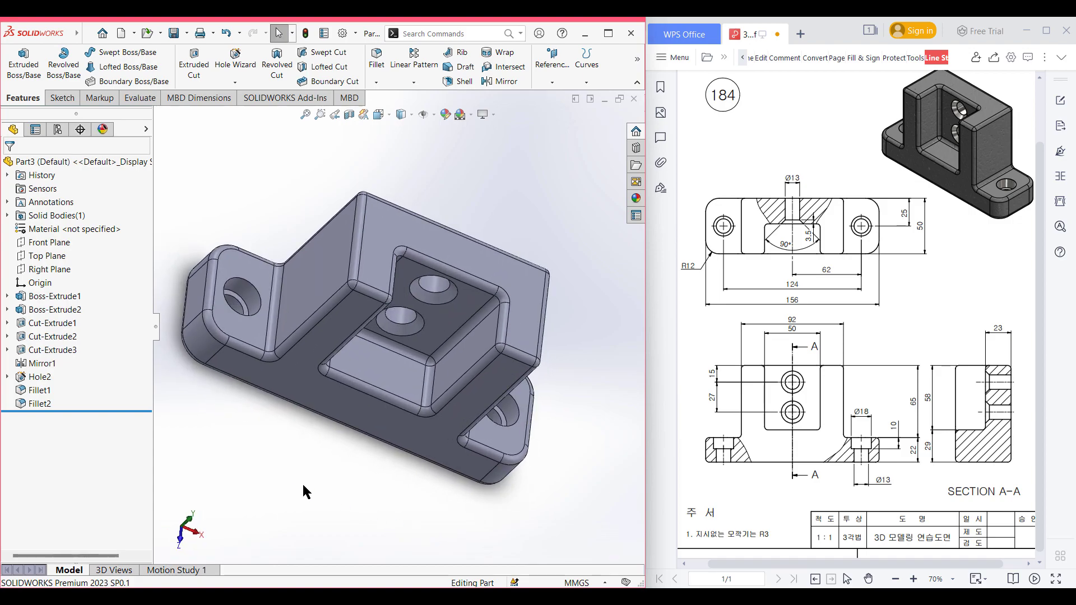
key("ctrl+7")
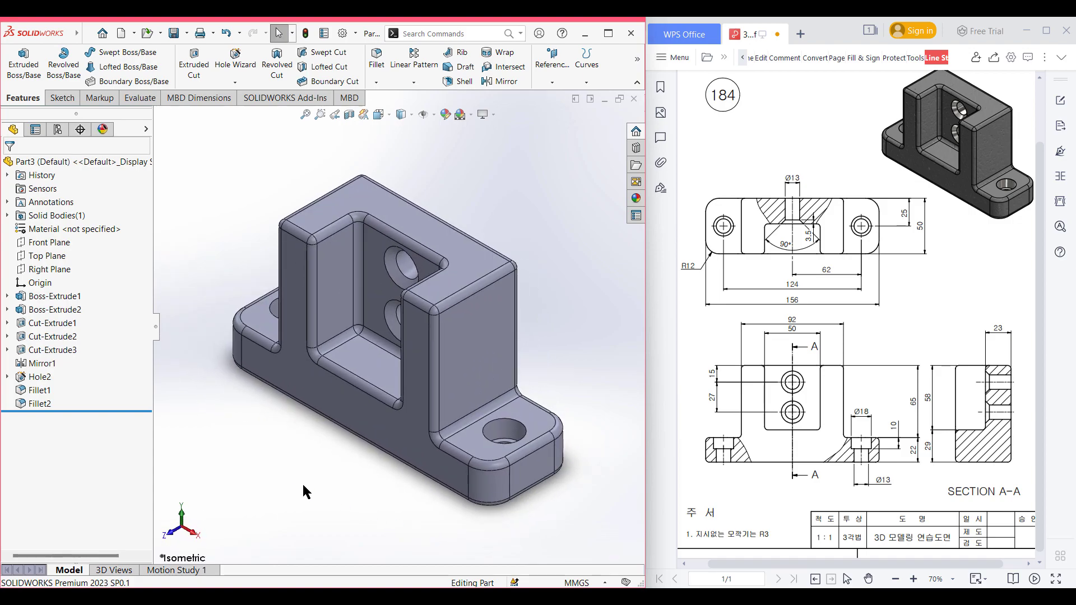